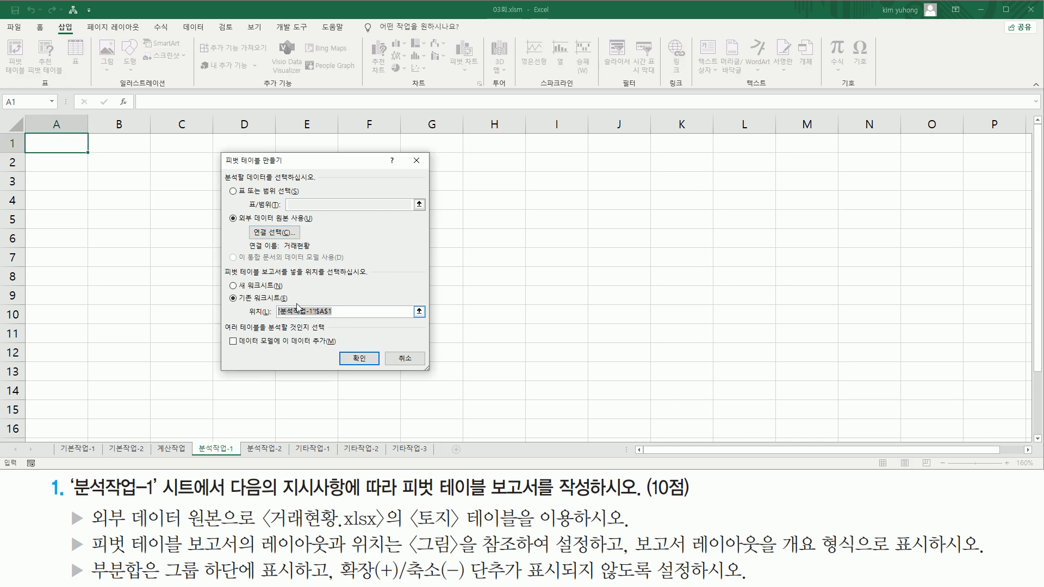
# Step: Place the pivot table at cell A3 of the existing 분석작업-1 sheet and create it
pyautogui.click(56, 183)
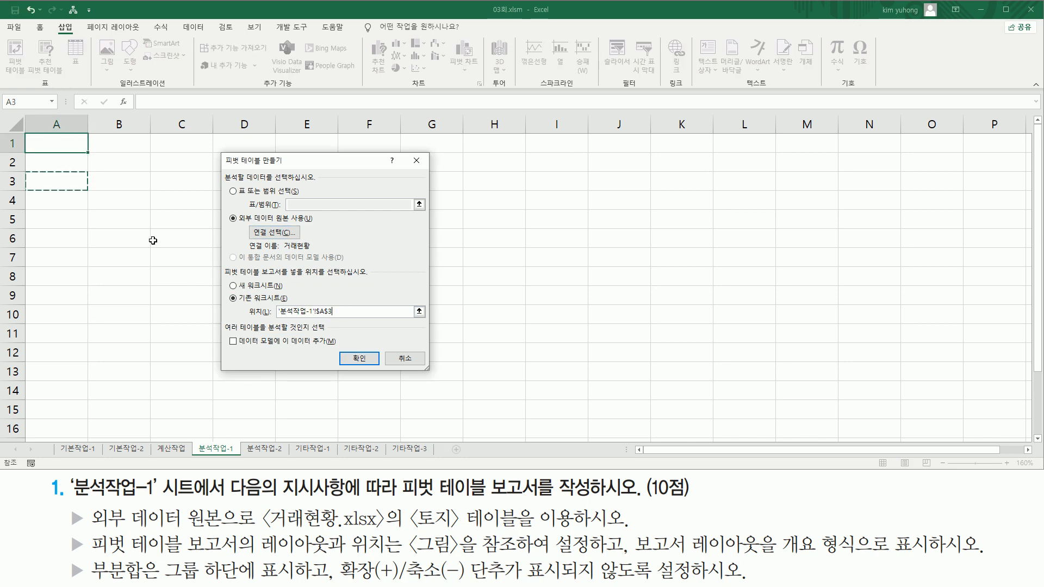
pyautogui.click(357, 359)
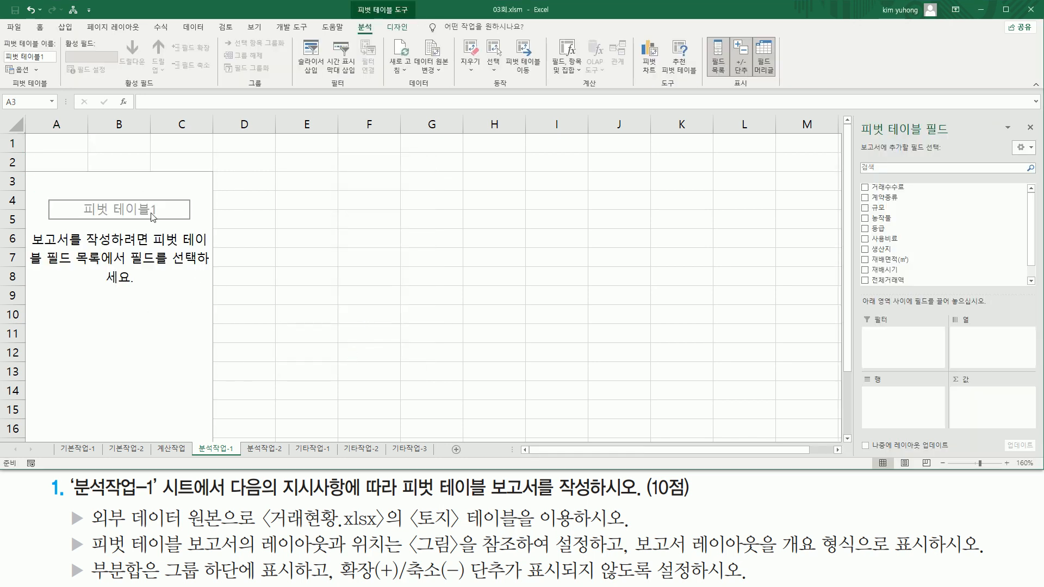
pyautogui.moveTo(857, 114); pyautogui.dragTo(956, 137)
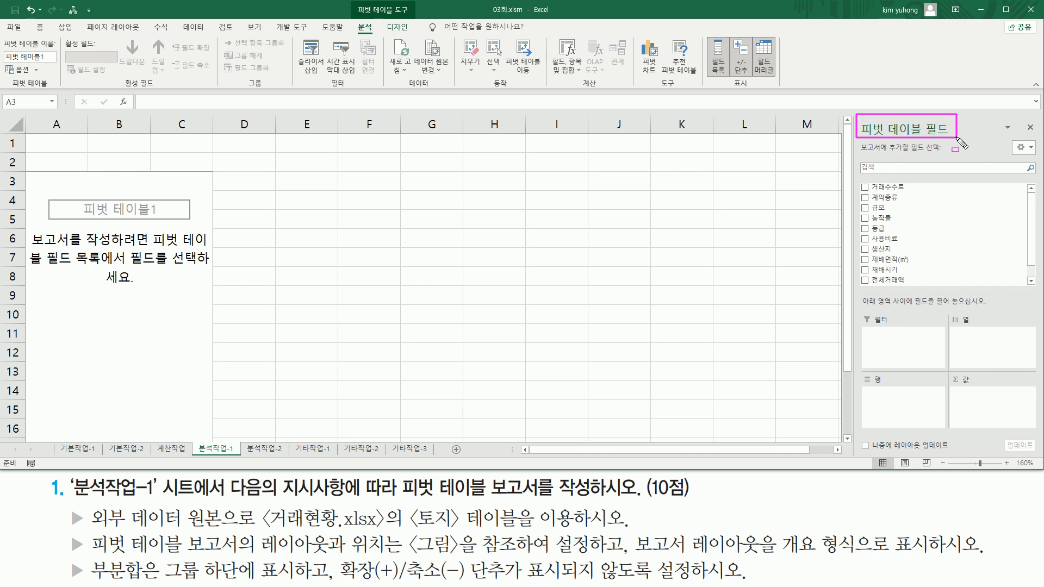
pyautogui.moveTo(861, 183); pyautogui.dragTo(918, 289)
pyautogui.moveTo(860, 312)
pyautogui.mouseDown()
pyautogui.moveTo(943, 418)
pyautogui.moveTo(1040, 437)
pyautogui.mouseUp()
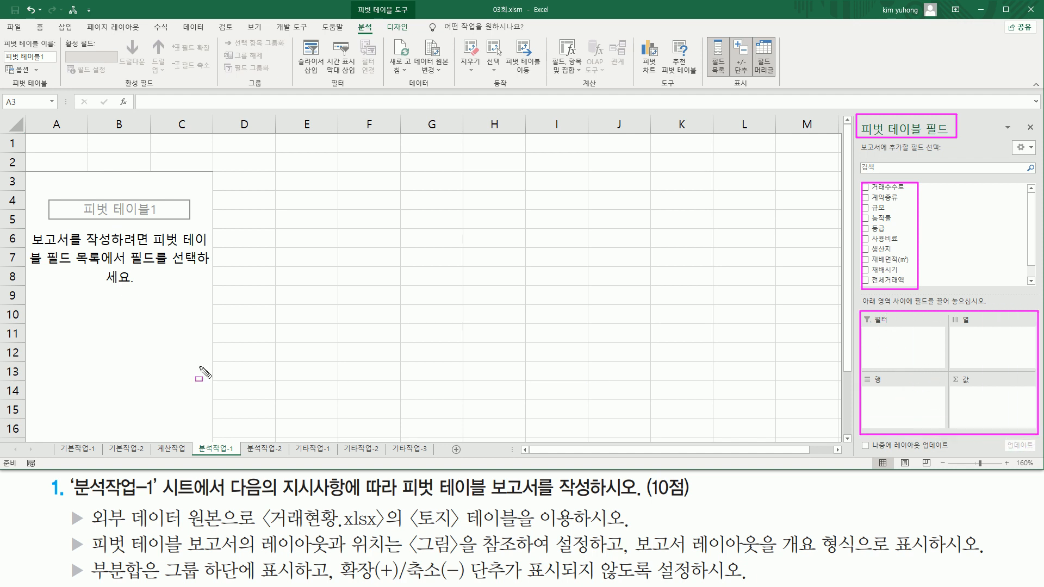
pyautogui.press('Escape')
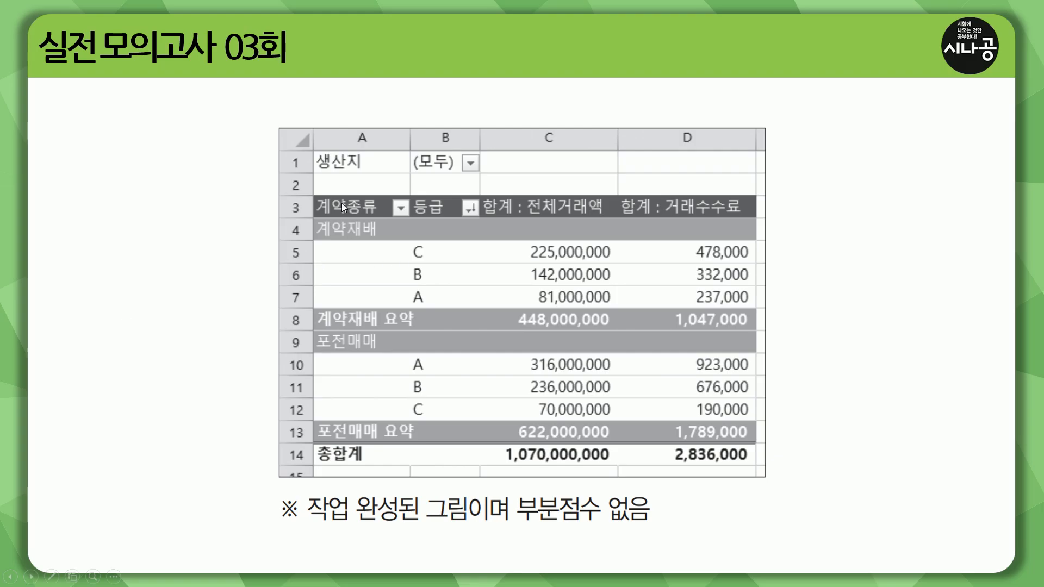
pyautogui.moveTo(314, 147); pyautogui.dragTo(375, 173)
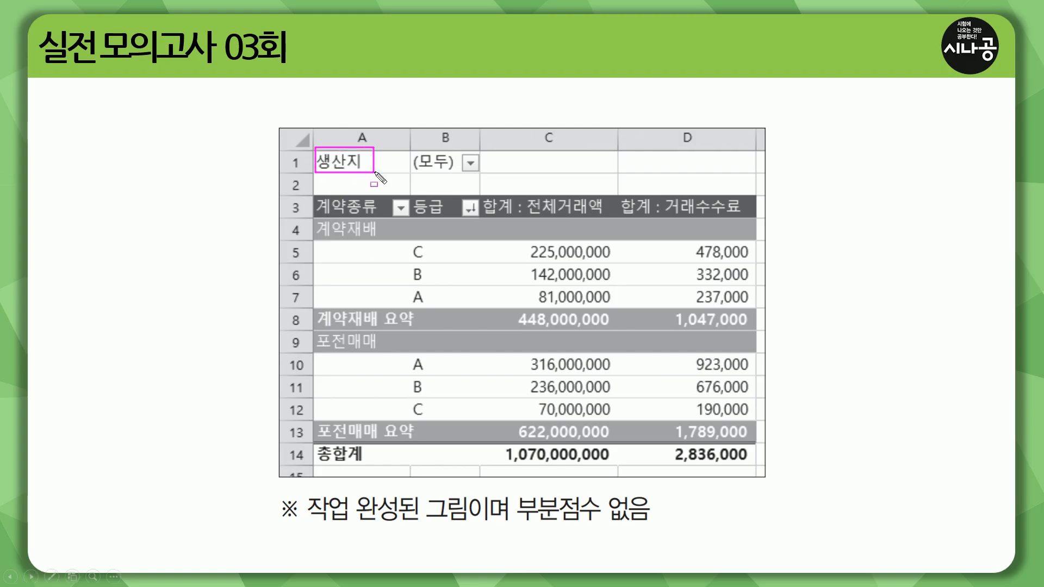
pyautogui.moveTo(309, 193)
pyautogui.mouseDown()
pyautogui.moveTo(446, 227)
pyautogui.moveTo(449, 451)
pyautogui.moveTo(456, 439)
pyautogui.mouseUp()
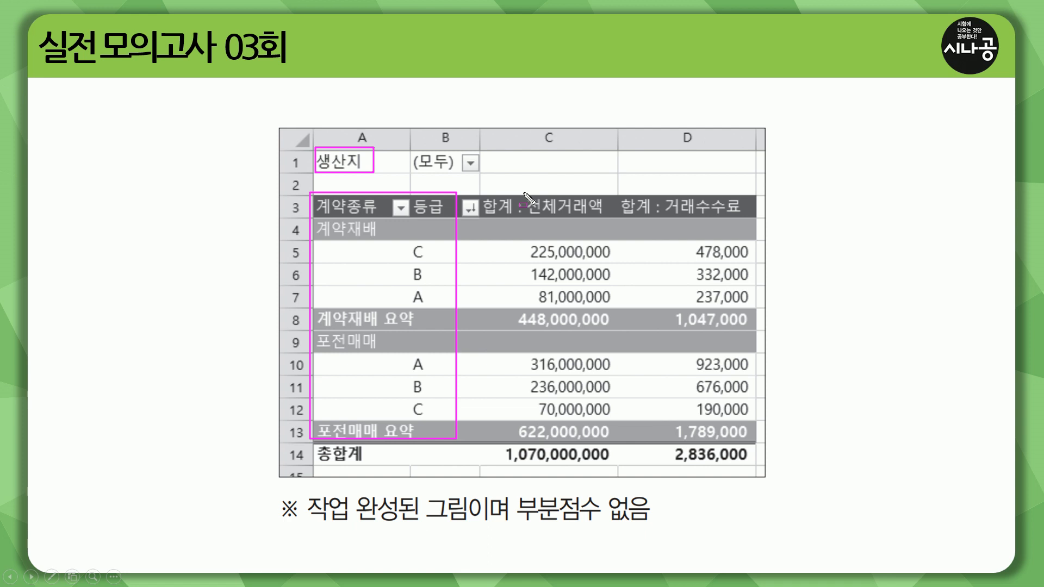
pyautogui.moveTo(526, 193)
pyautogui.mouseDown()
pyautogui.moveTo(745, 235)
pyautogui.moveTo(748, 456)
pyautogui.mouseUp()
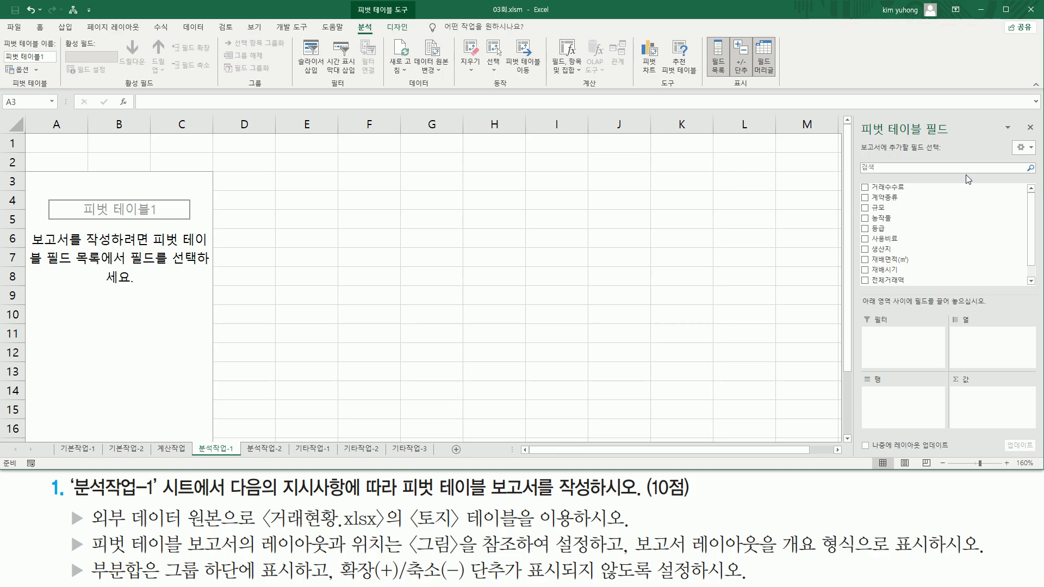
# Step: Add 생산지 as the pivot table's report filter, and 계약종류 followed by 등급 as its row fields
pyautogui.moveTo(881, 252); pyautogui.dragTo(904, 337)
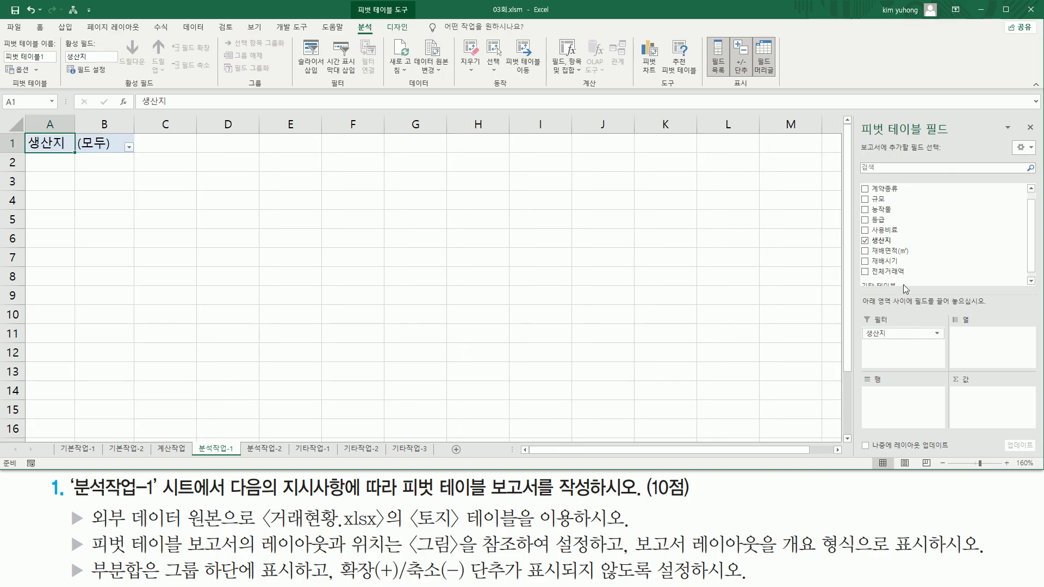
pyautogui.moveTo(899, 193); pyautogui.dragTo(907, 407)
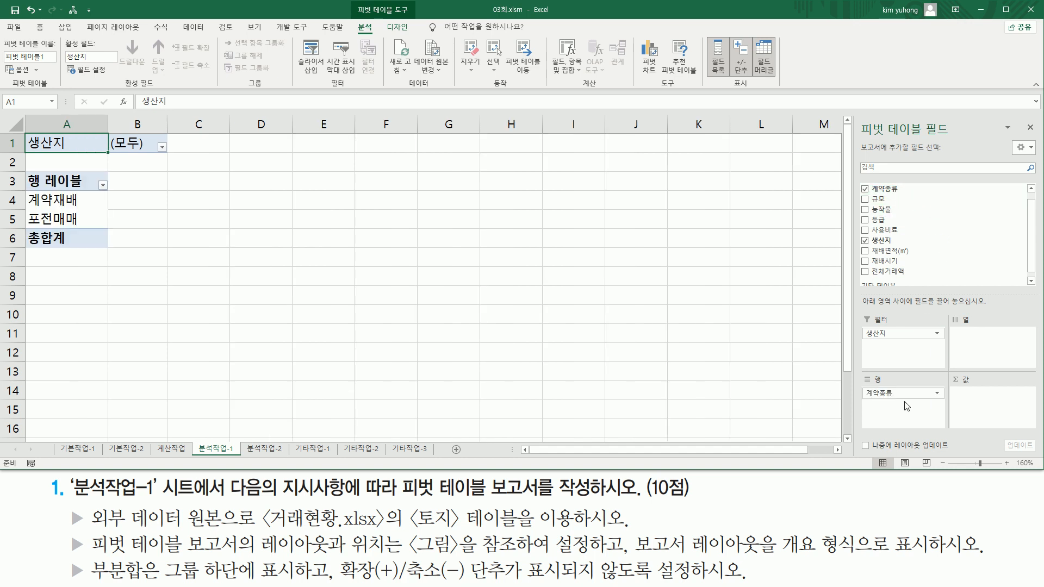
pyautogui.moveTo(903, 220); pyautogui.dragTo(905, 409)
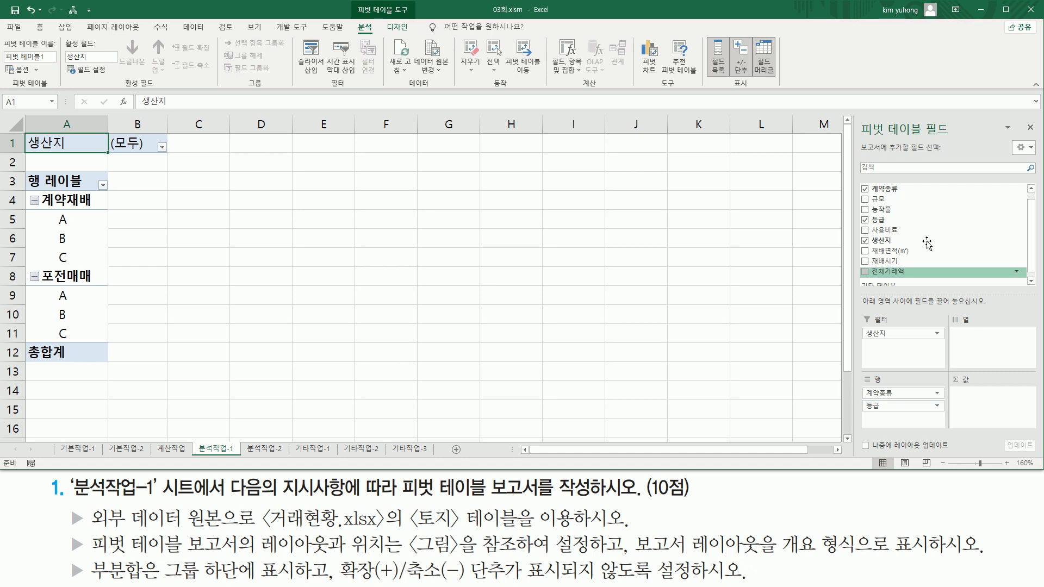
# Step: Add 전체거래액 and 거래수수료, in that order, as summed value fields of the pivot table
pyautogui.scroll(-1, 927, 242)
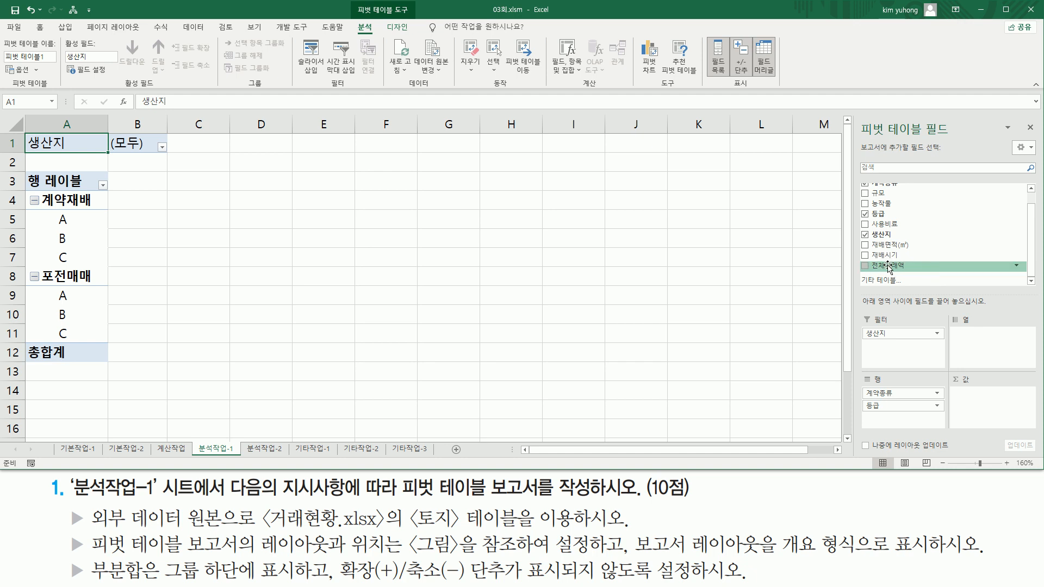
pyautogui.moveTo(882, 267); pyautogui.dragTo(978, 409)
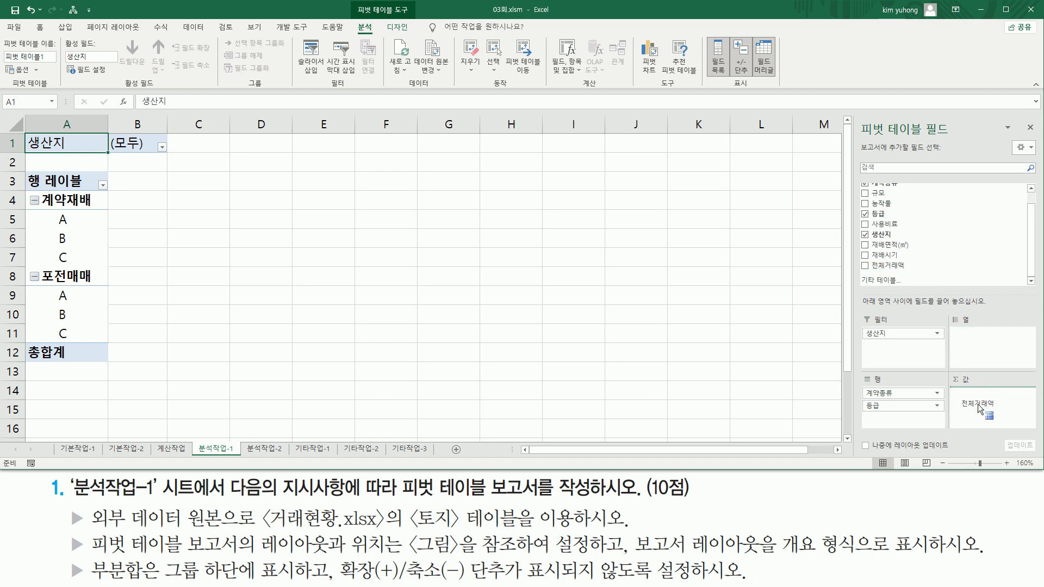
pyautogui.scroll(1, 914, 223)
pyautogui.moveTo(903, 190); pyautogui.dragTo(993, 408)
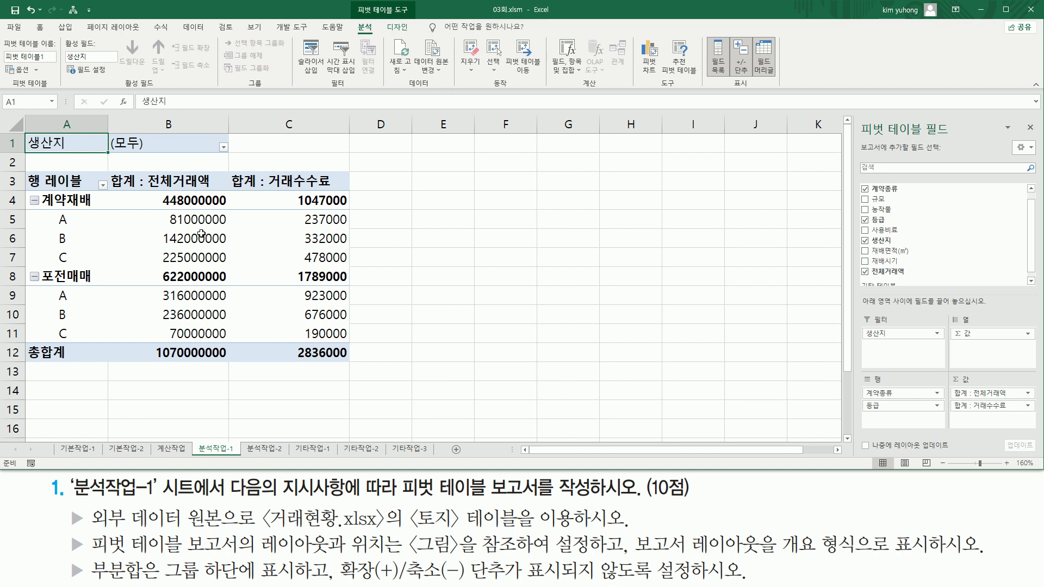
pyautogui.hotkey('ctrl', '2')
pyautogui.moveTo(147, 171)
pyautogui.mouseDown()
pyautogui.moveTo(157, 184)
pyautogui.moveTo(219, 193)
pyautogui.mouseUp()
pyautogui.moveTo(111, 191); pyautogui.dragTo(143, 191)
pyautogui.moveTo(269, 169); pyautogui.dragTo(333, 191)
pyautogui.moveTo(232, 189); pyautogui.dragTo(258, 189)
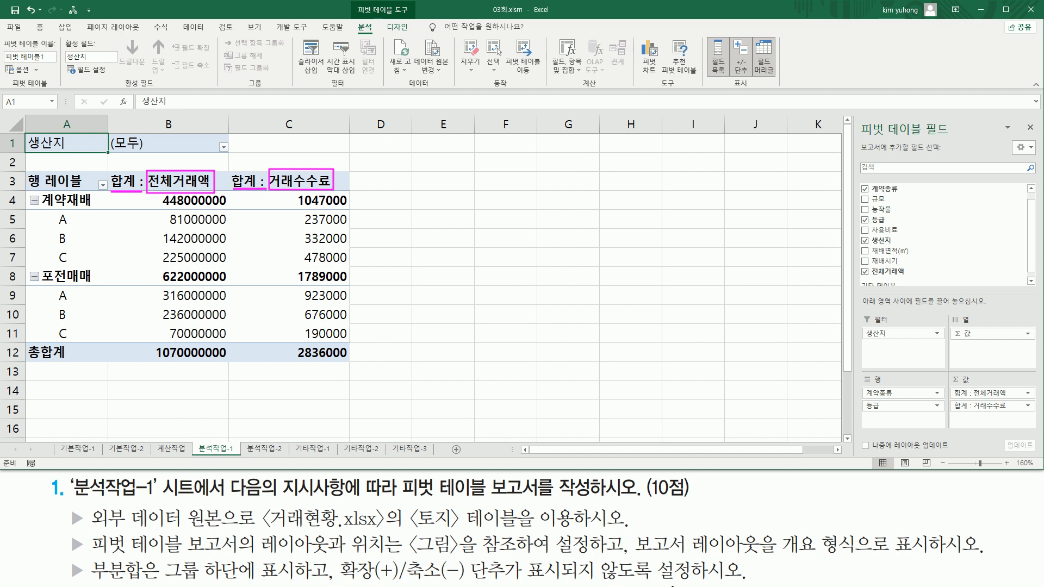
pyautogui.moveTo(631, 536)
pyautogui.mouseDown()
pyautogui.moveTo(634, 551)
pyautogui.moveTo(860, 558)
pyautogui.mouseUp()
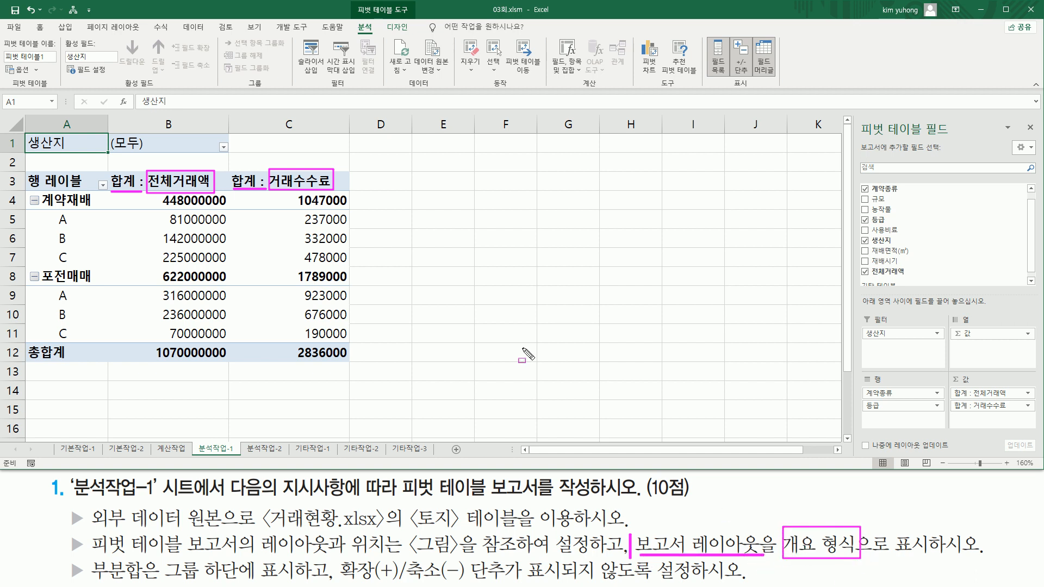
pyautogui.moveTo(352, 3)
pyautogui.mouseDown()
pyautogui.moveTo(414, 17)
pyautogui.moveTo(389, 28)
pyautogui.mouseUp()
pyautogui.press('Escape')
# Step: Set the pivot table's report layout to outline form (개요 형식으로 표시)
pyautogui.click(397, 27)
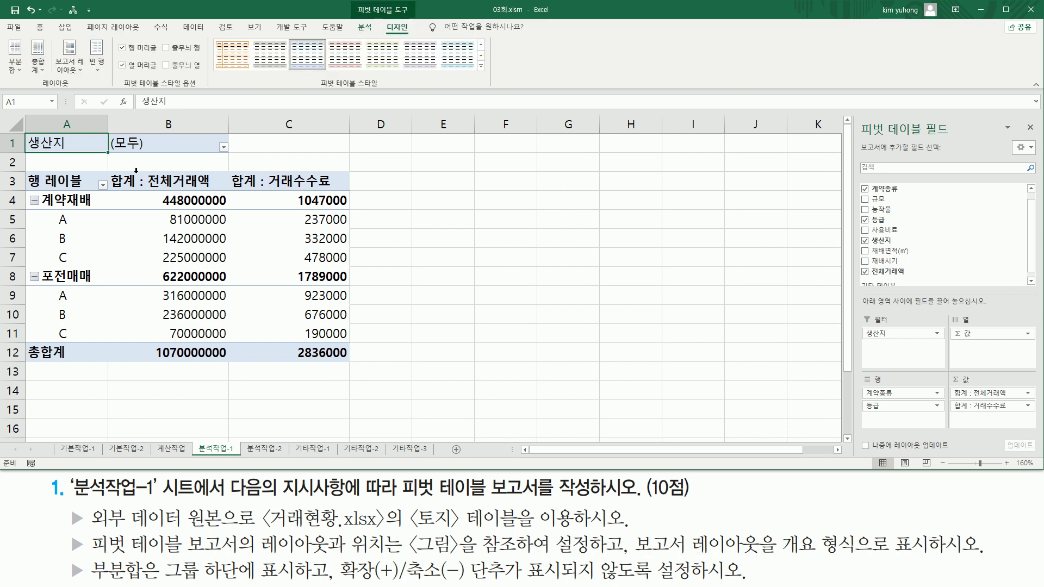
pyautogui.moveTo(55, 37); pyautogui.dragTo(85, 78)
pyautogui.press('Escape')
pyautogui.click(77, 69)
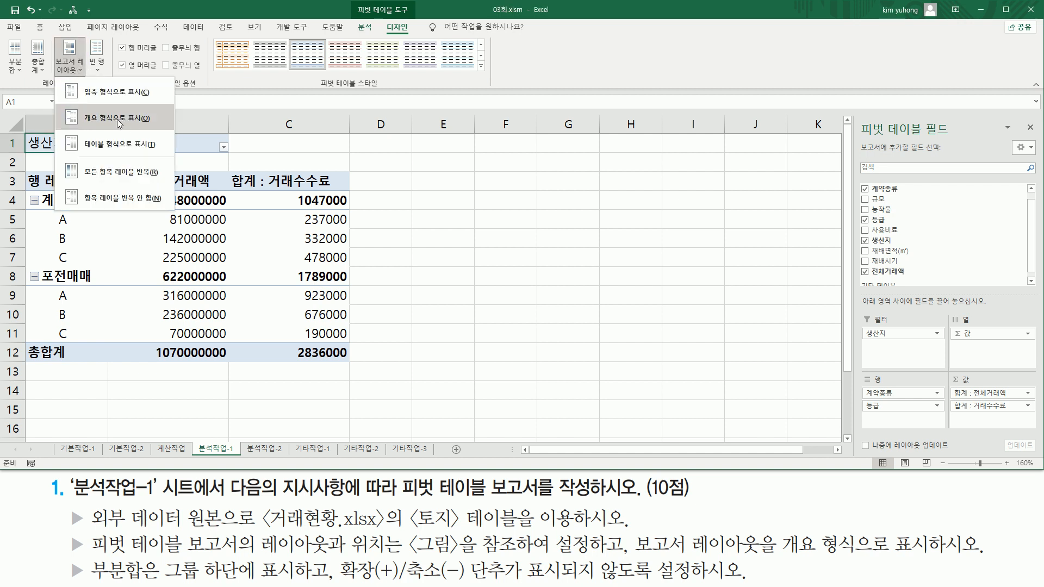
pyautogui.click(107, 122)
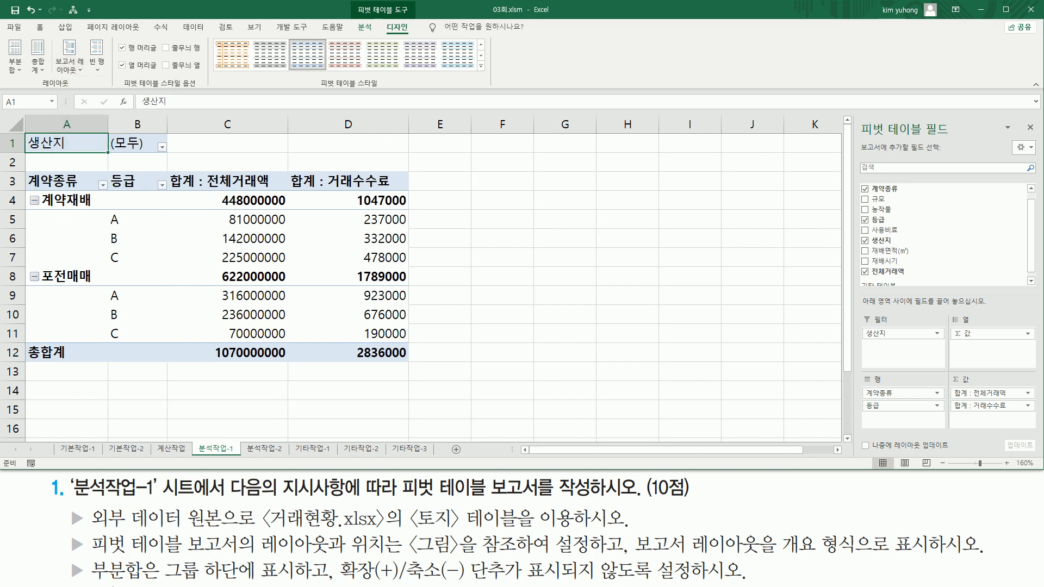
pyautogui.moveTo(85, 553)
pyautogui.mouseDown()
pyautogui.moveTo(151, 584)
pyautogui.moveTo(308, 581)
pyautogui.mouseUp()
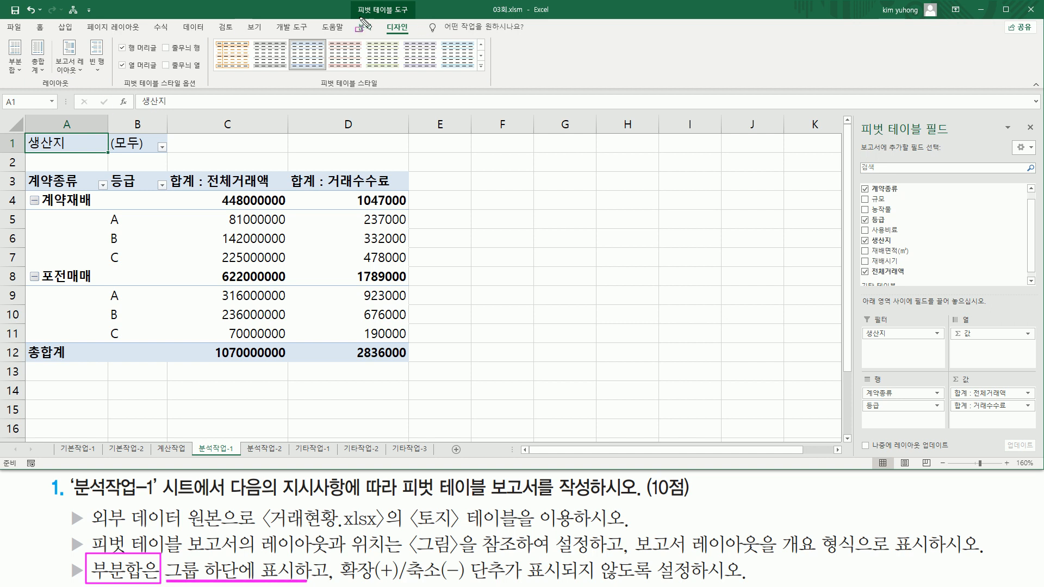
pyautogui.moveTo(371, 17)
pyautogui.mouseDown()
pyautogui.moveTo(414, 2)
pyautogui.moveTo(405, 37)
pyautogui.moveTo(418, 37)
pyautogui.mouseUp()
pyautogui.moveTo(6, 38); pyautogui.dragTo(26, 78)
pyautogui.press('Escape')
# Step: Show all of the pivot table's subtotals at the bottom of each group
pyautogui.click(14, 66)
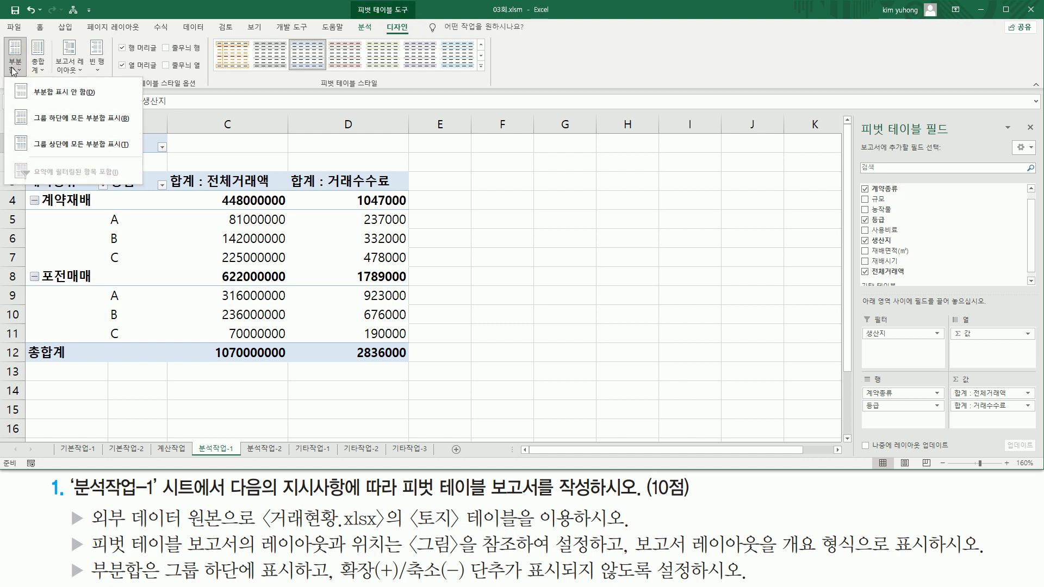
pyautogui.click(95, 117)
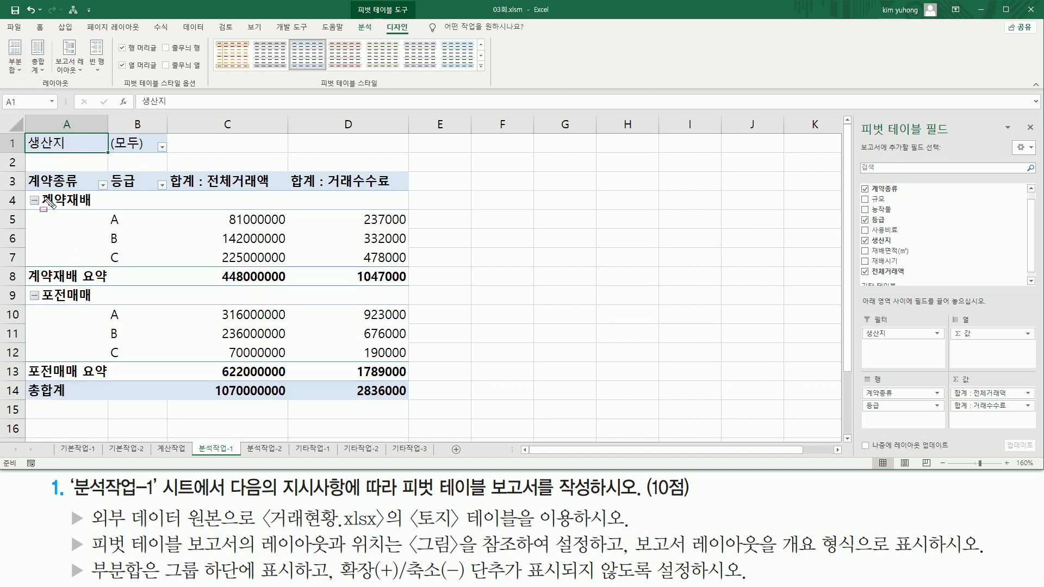
pyautogui.moveTo(27, 266); pyautogui.dragTo(423, 281)
pyautogui.moveTo(28, 363)
pyautogui.mouseDown()
pyautogui.moveTo(98, 377)
pyautogui.moveTo(423, 375)
pyautogui.moveTo(412, 378)
pyautogui.mouseUp()
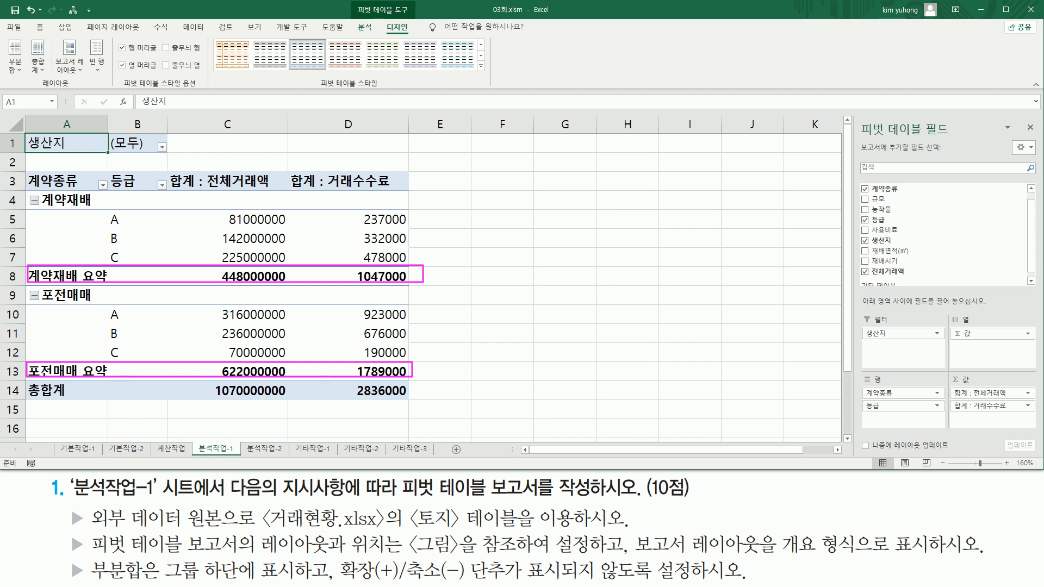
pyautogui.moveTo(337, 572)
pyautogui.mouseDown()
pyautogui.moveTo(343, 565)
pyautogui.moveTo(400, 583)
pyautogui.moveTo(752, 583)
pyautogui.mouseUp()
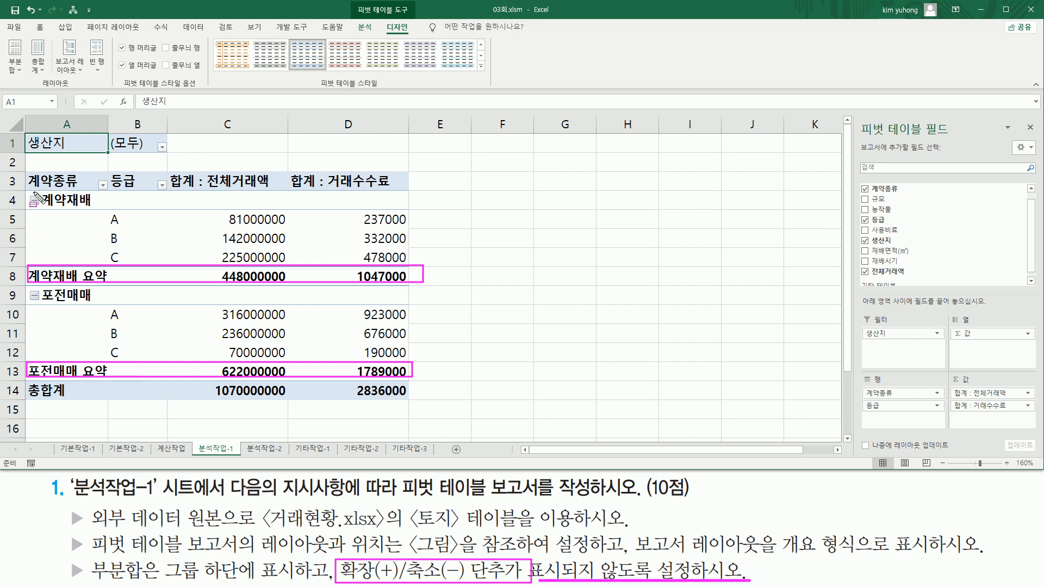
pyautogui.moveTo(27, 191); pyautogui.dragTo(44, 212)
pyautogui.moveTo(26, 288); pyautogui.dragTo(44, 306)
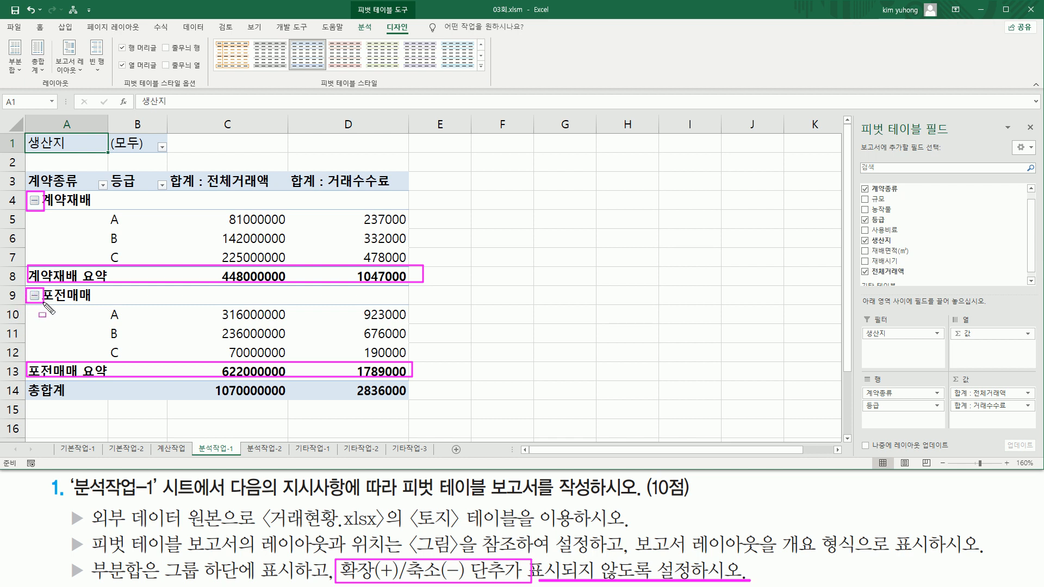
pyautogui.press('Escape')
# Step: Hide the expand/collapse (+/-) buttons beside the pivot table's 계약종류 items
pyautogui.click(68, 201)
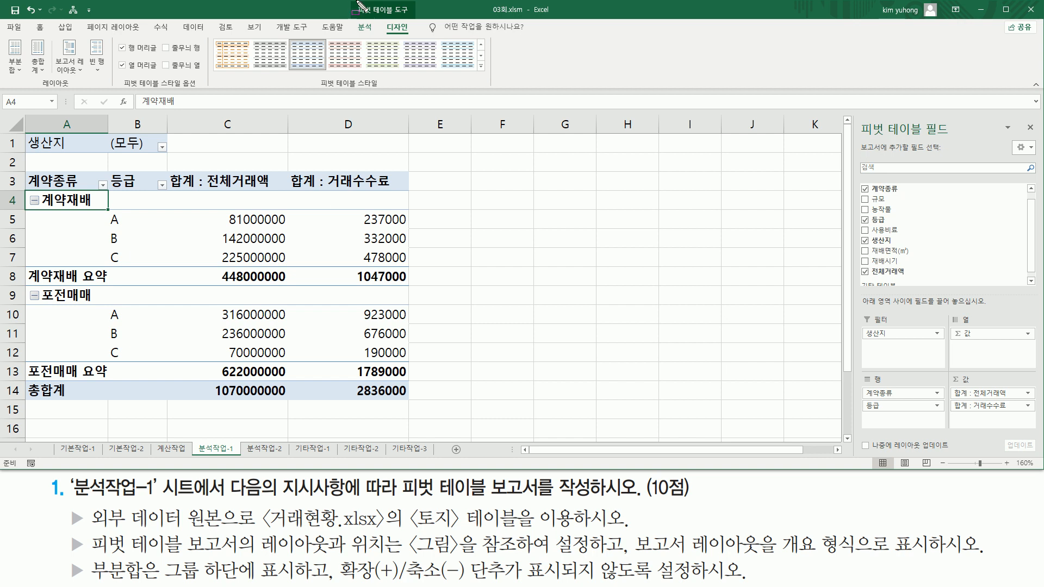
pyautogui.moveTo(356, 6)
pyautogui.mouseDown()
pyautogui.moveTo(381, 22)
pyautogui.moveTo(412, 15)
pyautogui.moveTo(355, 37)
pyautogui.moveTo(377, 20)
pyautogui.mouseUp()
pyautogui.press('Escape')
pyautogui.click(366, 27)
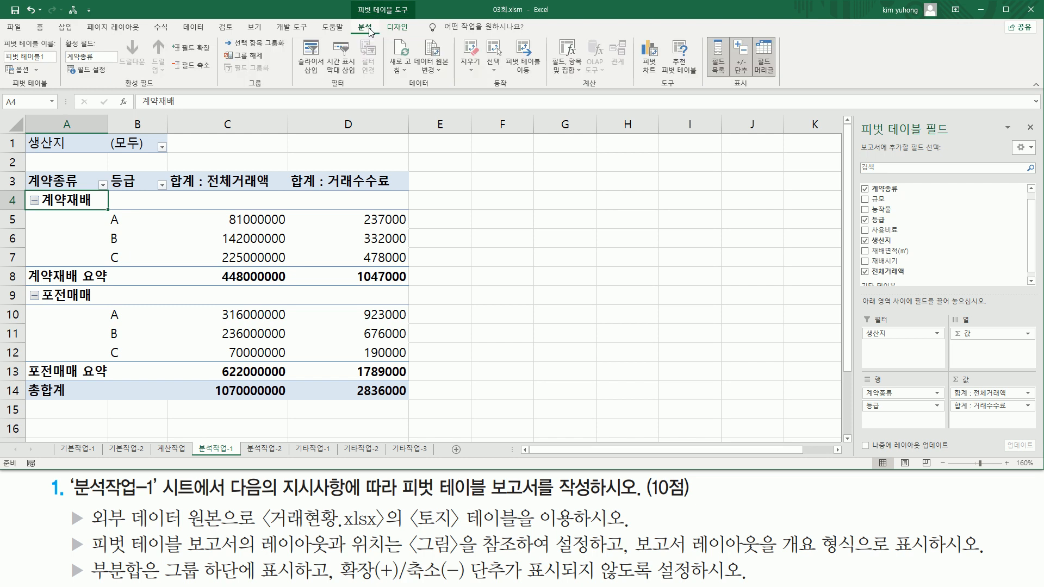
pyautogui.moveTo(733, 33)
pyautogui.mouseDown()
pyautogui.moveTo(737, 78)
pyautogui.moveTo(751, 80)
pyautogui.mouseUp()
pyautogui.press('Escape')
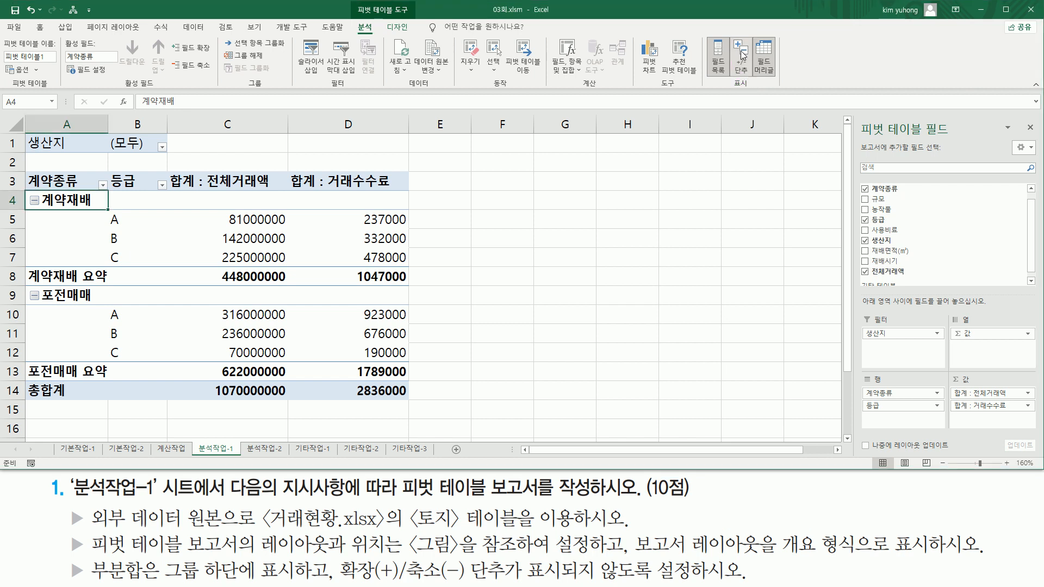
pyautogui.click(743, 54)
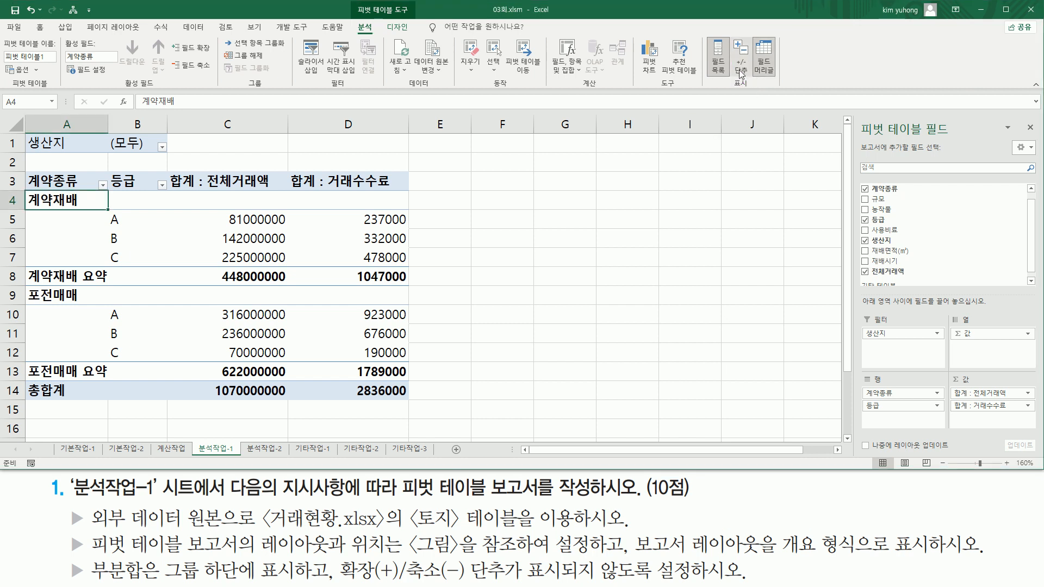
pyautogui.click(70, 227)
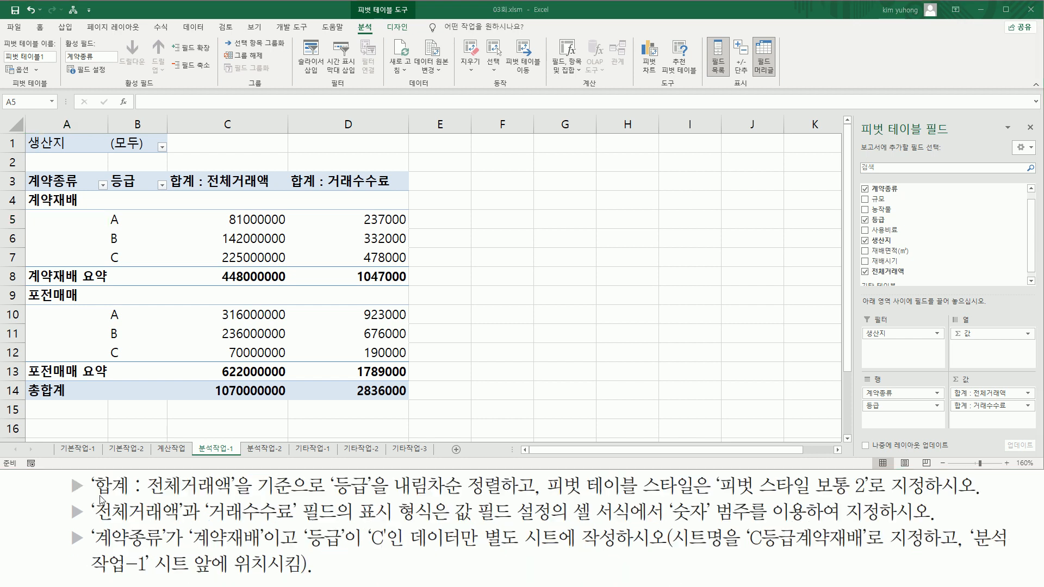
pyautogui.moveTo(95, 496)
pyautogui.mouseDown()
pyautogui.moveTo(204, 504)
pyautogui.moveTo(250, 481)
pyautogui.moveTo(234, 475)
pyautogui.mouseUp()
pyautogui.moveTo(170, 169)
pyautogui.mouseDown()
pyautogui.moveTo(187, 191)
pyautogui.moveTo(274, 188)
pyautogui.mouseUp()
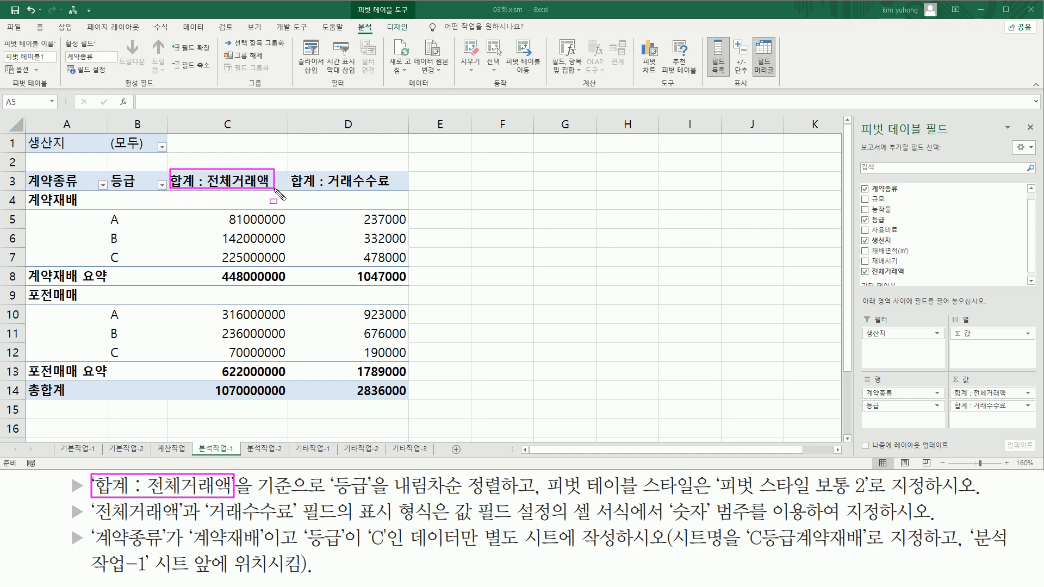
pyautogui.moveTo(246, 495); pyautogui.dragTo(515, 496)
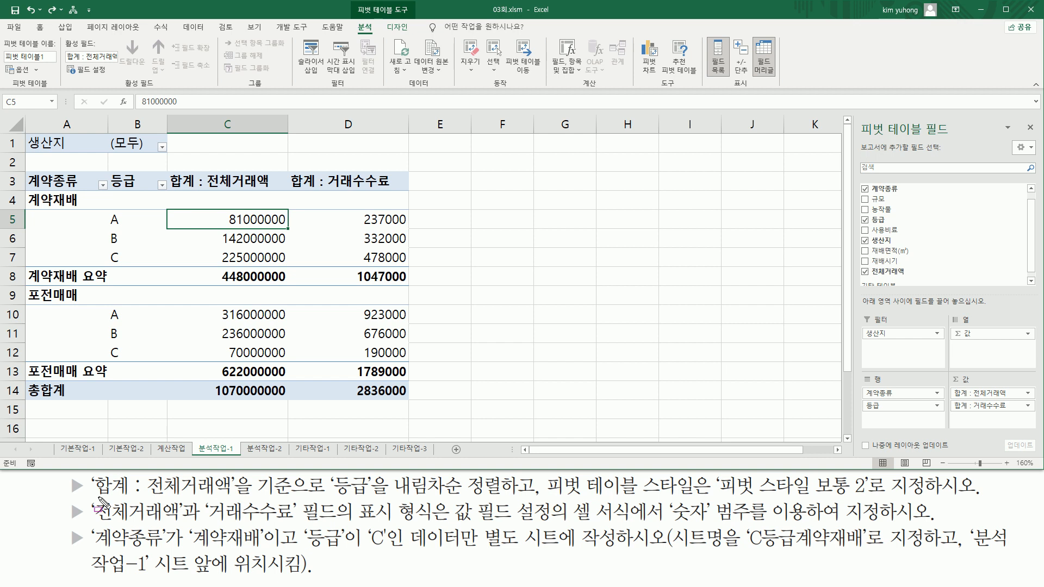
pyautogui.moveTo(98, 497); pyautogui.dragTo(239, 496)
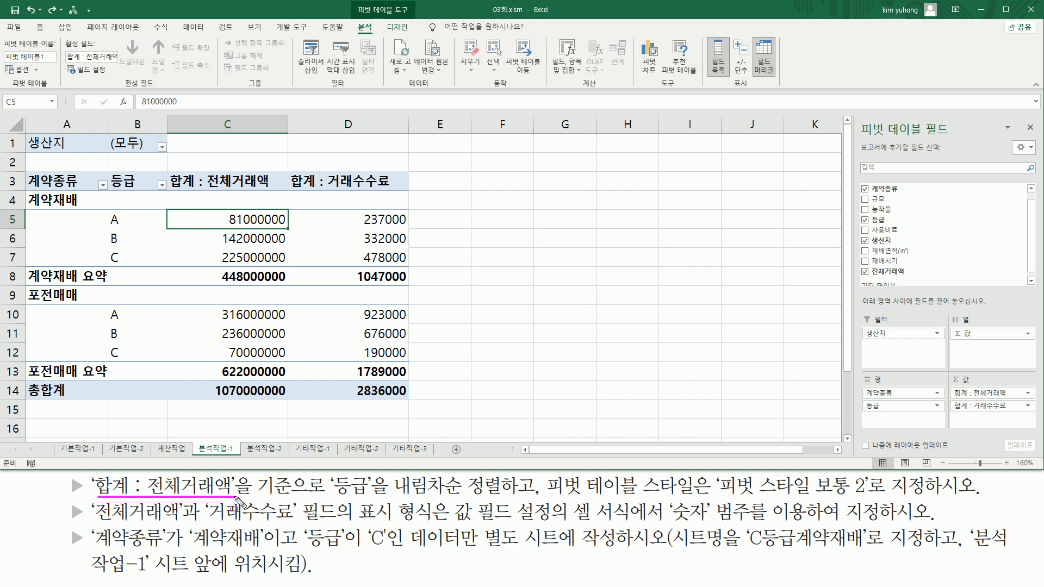
pyautogui.moveTo(332, 474); pyautogui.dragTo(508, 496)
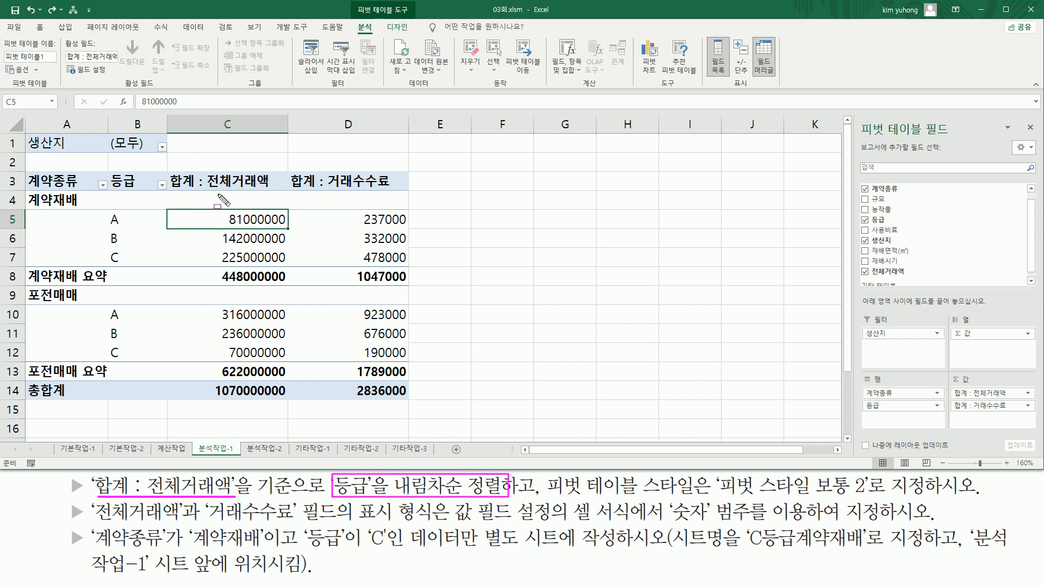
pyautogui.press('Escape')
# Step: Sort the 등급 items in descending order by their 합계 : 전체거래액 values
pyautogui.click(233, 237)
pyautogui.click(233, 224)
pyautogui.click(231, 239)
pyautogui.click(222, 224)
pyautogui.rightClick(215, 223)
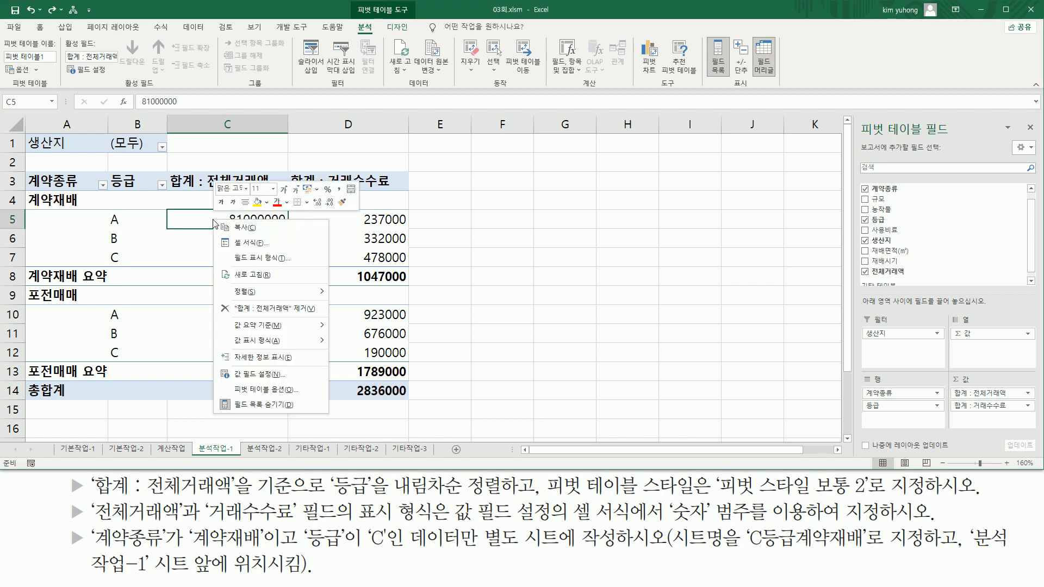
pyautogui.moveTo(259, 294)
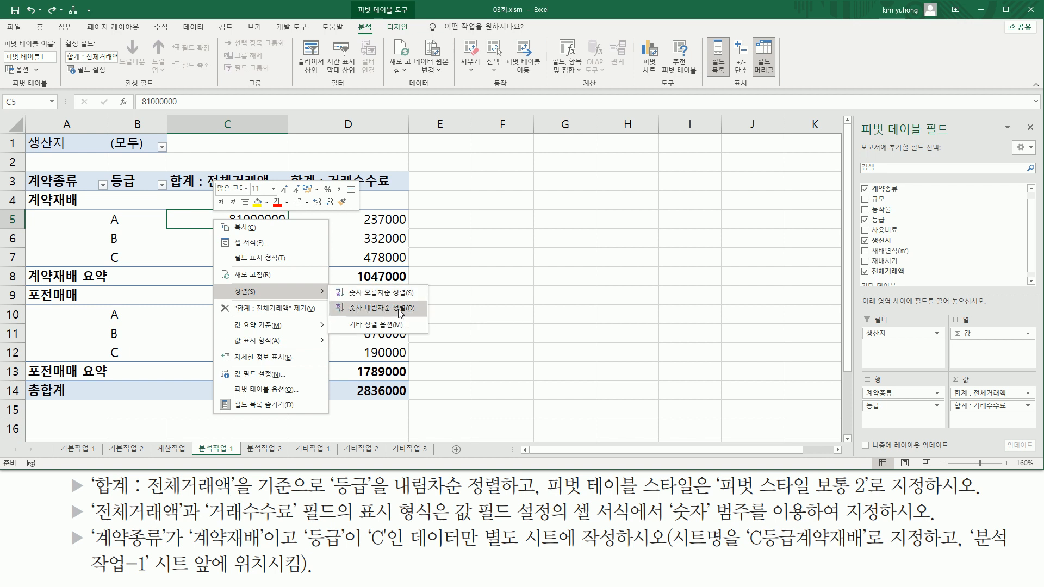
pyautogui.click(400, 311)
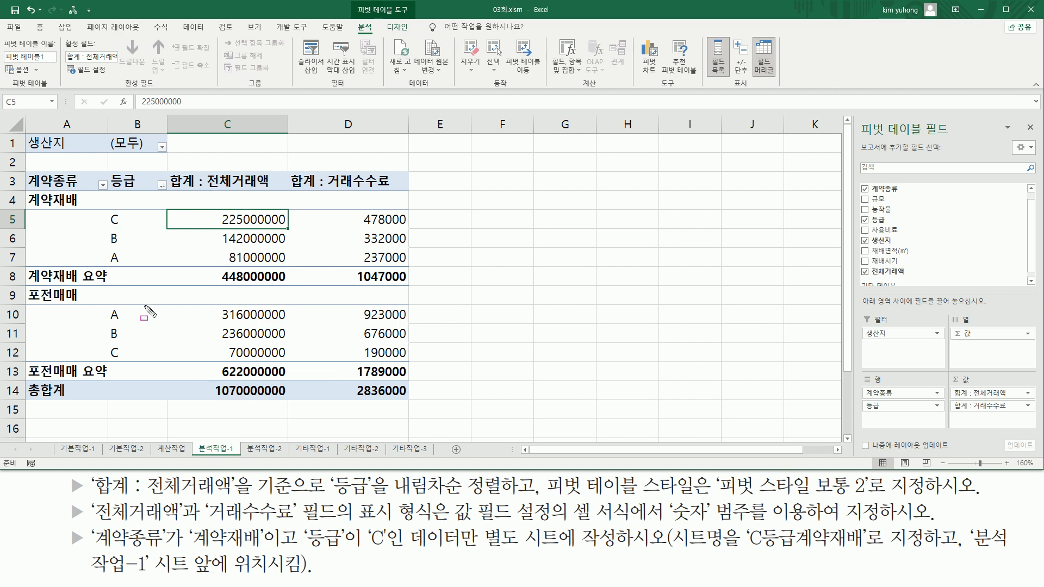
# Step: Apply the 피벗 스타일 보통 2 style to the pivot table
pyautogui.moveTo(538, 473)
pyautogui.mouseDown()
pyautogui.moveTo(538, 495)
pyautogui.moveTo(652, 496)
pyautogui.moveTo(871, 496)
pyautogui.moveTo(869, 475)
pyautogui.mouseUp()
pyautogui.press('Escape')
pyautogui.click(335, 223)
pyautogui.hotkey('ctrl', '2')
pyautogui.moveTo(357, 2); pyautogui.dragTo(411, 17)
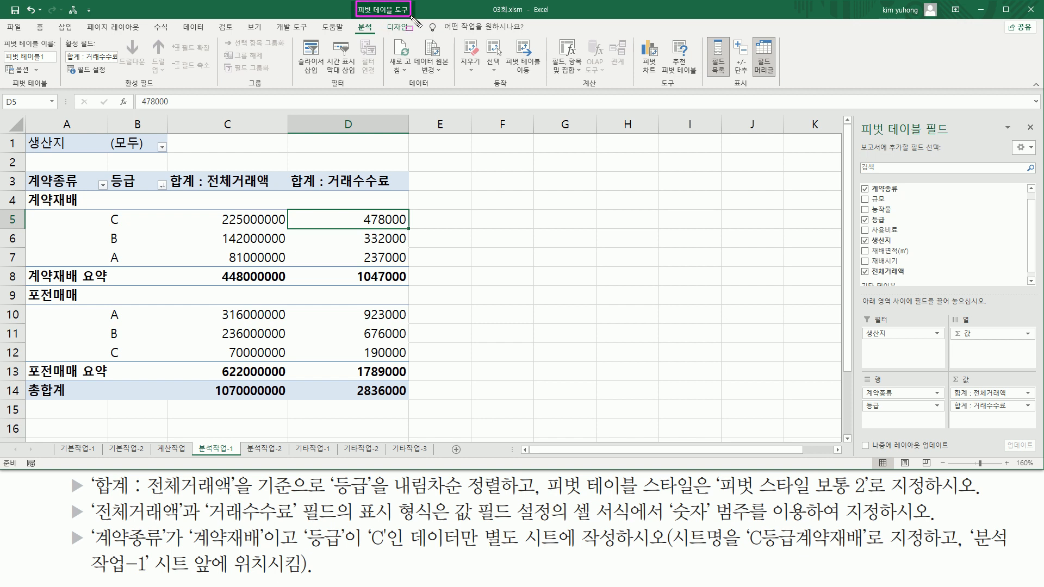
pyautogui.press('Escape')
pyautogui.click(402, 28)
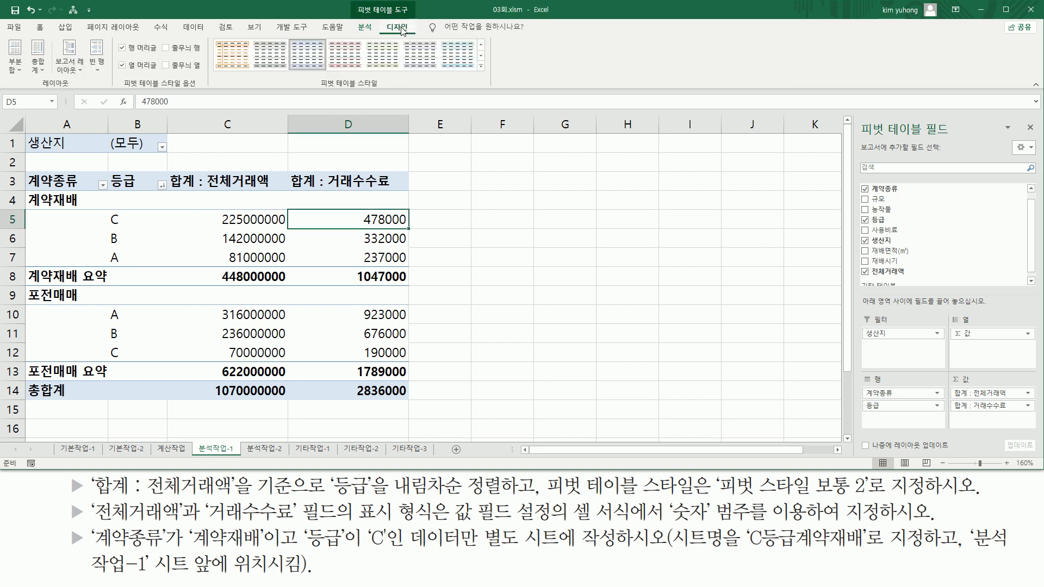
pyautogui.hotkey('ctrl', '2')
pyautogui.moveTo(314, 75); pyautogui.dragTo(383, 88)
pyautogui.moveTo(475, 60); pyautogui.dragTo(489, 75)
pyautogui.press('Escape')
pyautogui.click(481, 66)
pyautogui.moveTo(719, 498); pyautogui.dragTo(870, 498)
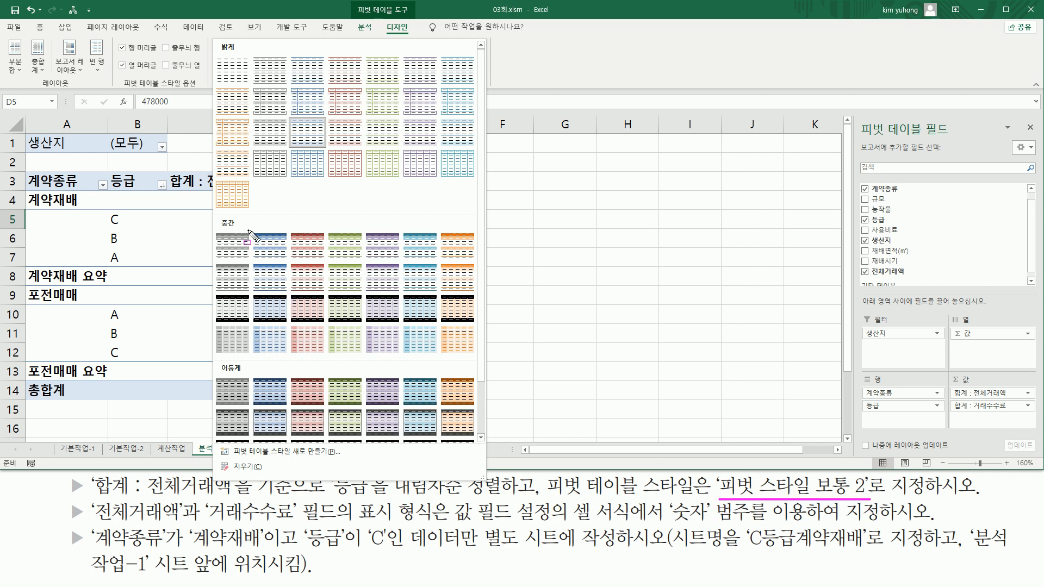
pyautogui.moveTo(249, 227); pyautogui.dragTo(289, 262)
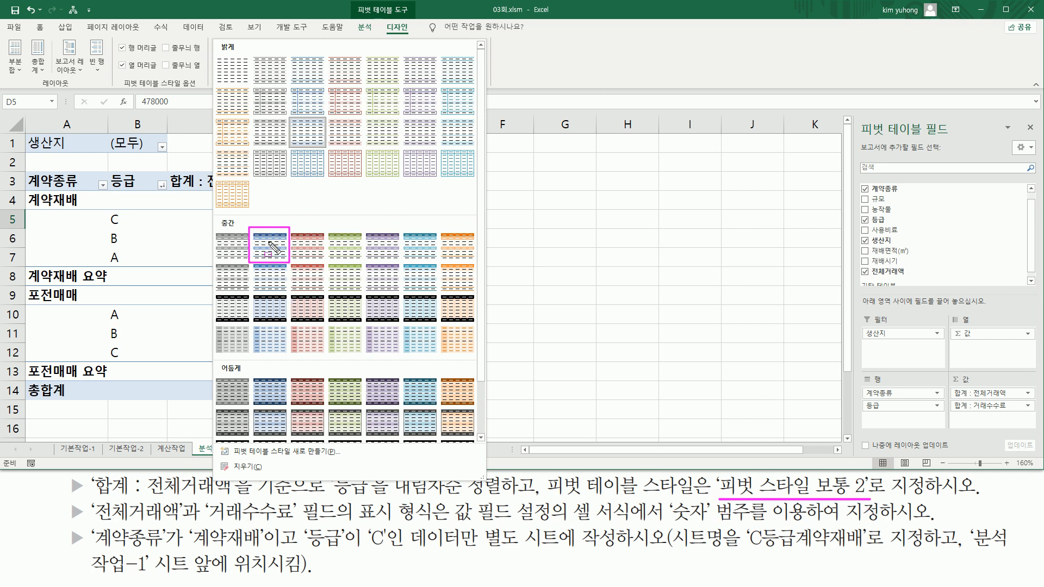
pyautogui.press('Escape')
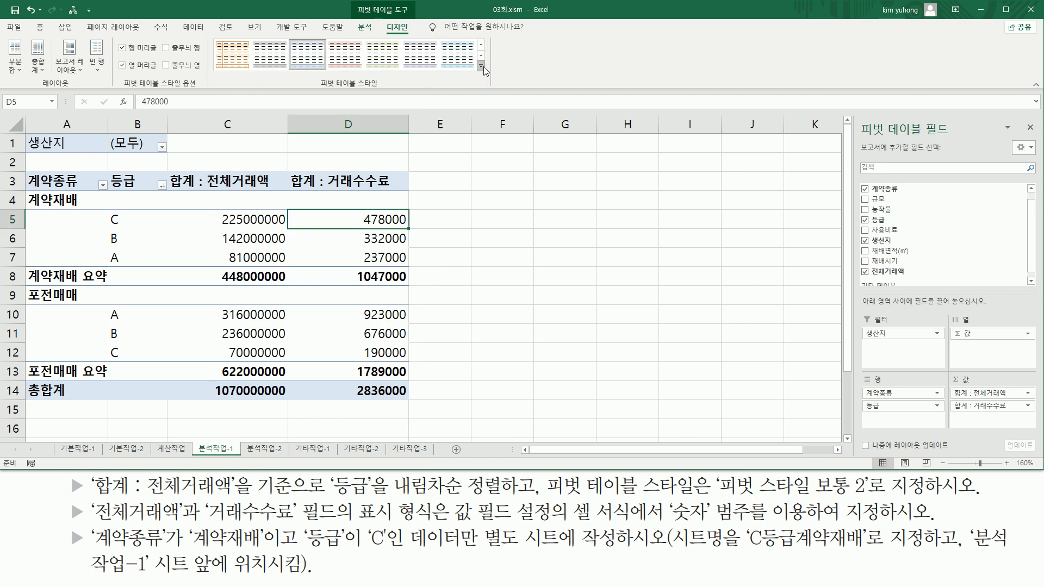
pyautogui.click(483, 67)
pyautogui.click(266, 244)
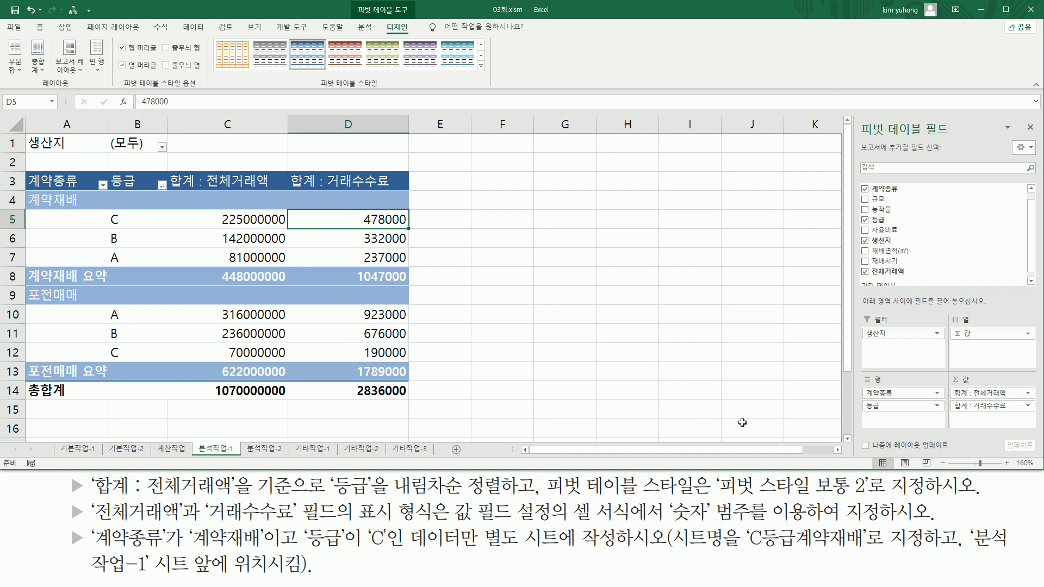
pyautogui.moveTo(84, 494); pyautogui.dragTo(973, 494)
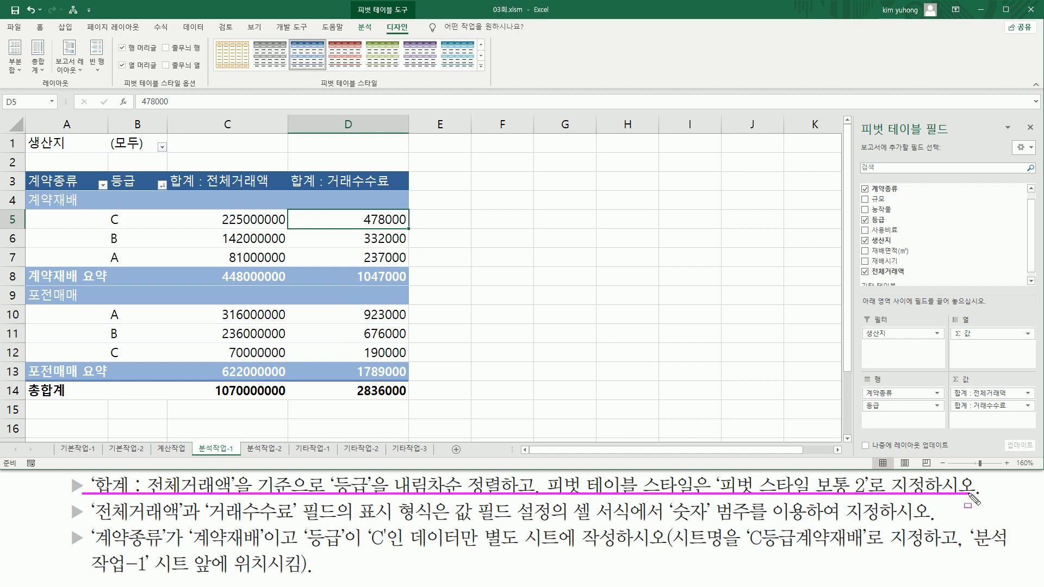
pyautogui.moveTo(93, 524); pyautogui.dragTo(297, 525)
pyautogui.moveTo(197, 172)
pyautogui.mouseDown()
pyautogui.moveTo(259, 466)
pyautogui.moveTo(273, 399)
pyautogui.mouseUp()
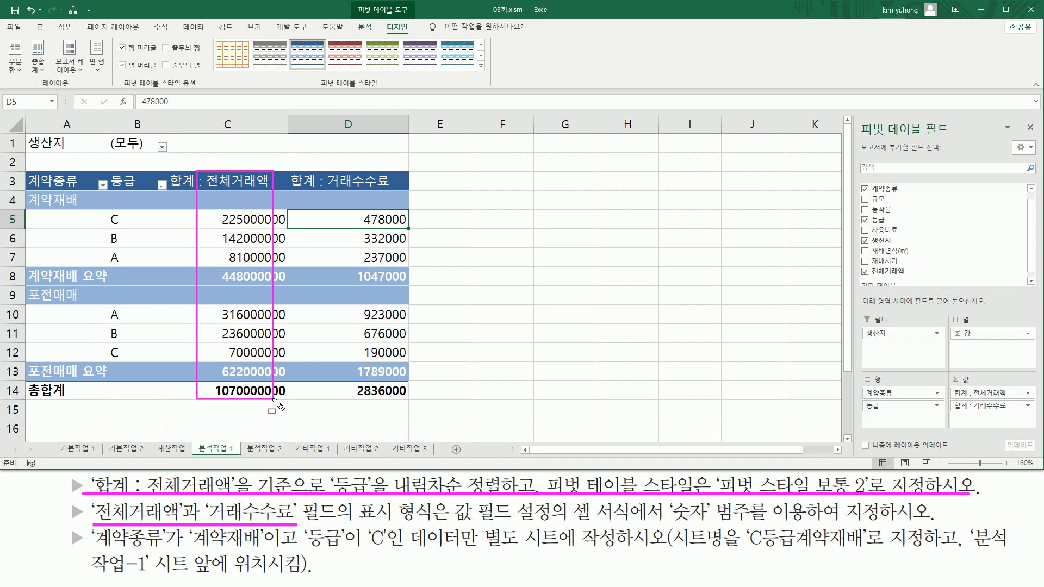
pyautogui.moveTo(330, 164); pyautogui.dragTo(402, 388)
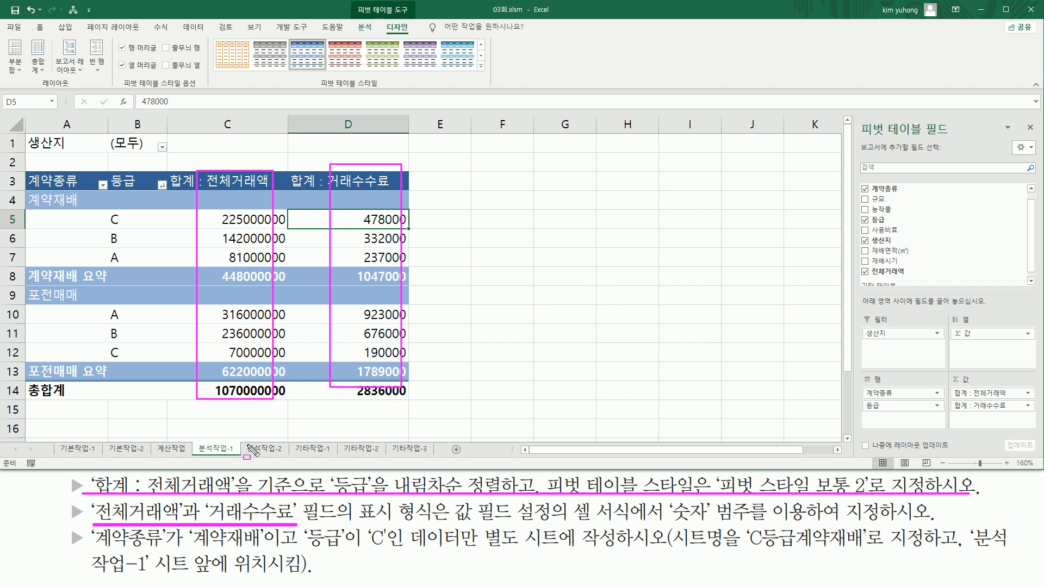
pyautogui.moveTo(359, 526)
pyautogui.mouseDown()
pyautogui.moveTo(428, 526)
pyautogui.moveTo(433, 502)
pyautogui.moveTo(480, 523)
pyautogui.moveTo(632, 523)
pyautogui.moveTo(757, 506)
pyautogui.moveTo(749, 501)
pyautogui.mouseUp()
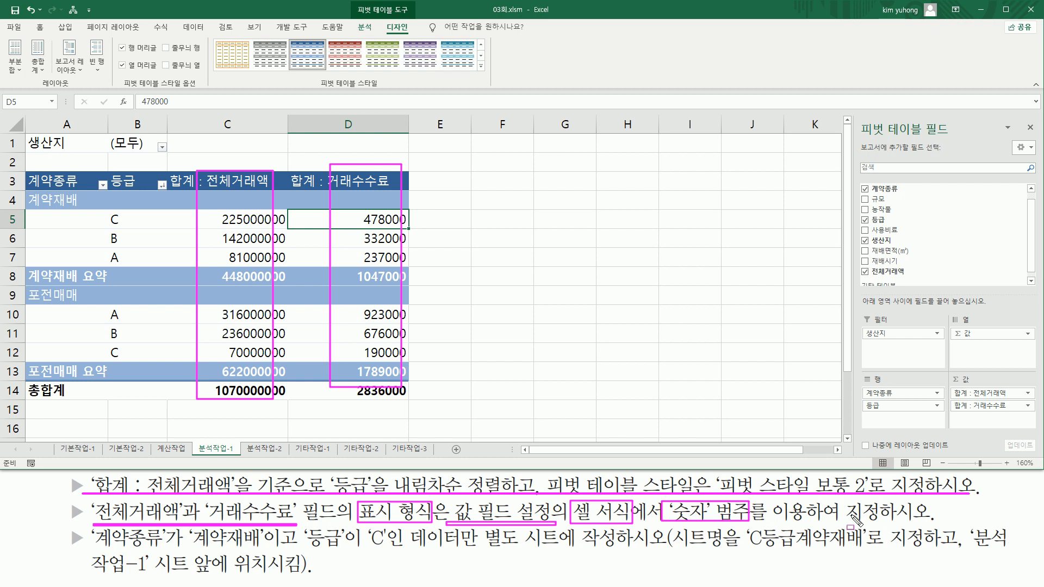
pyautogui.press('Escape')
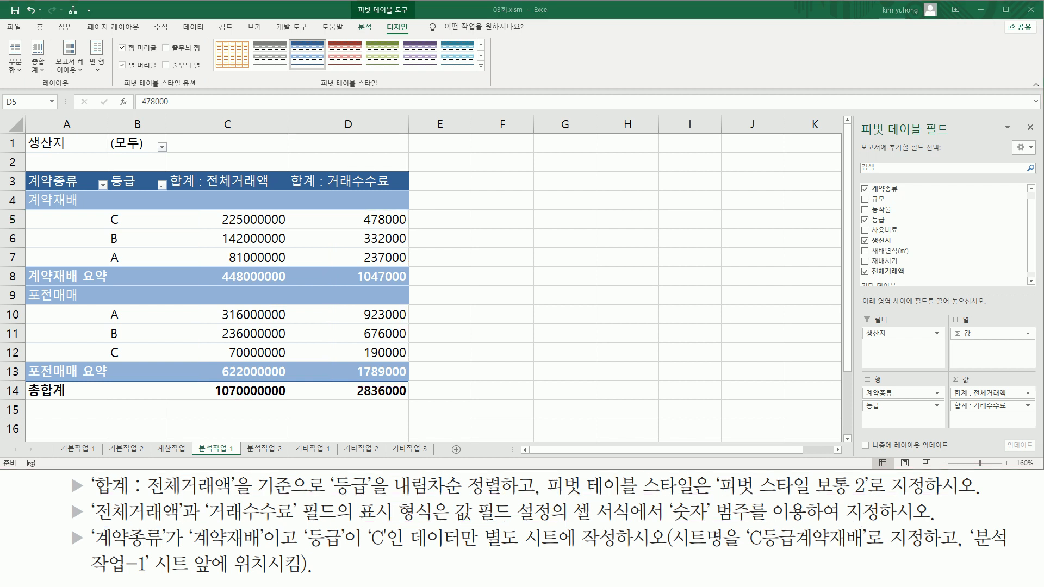
pyautogui.hotkey('alt', 'Tab')
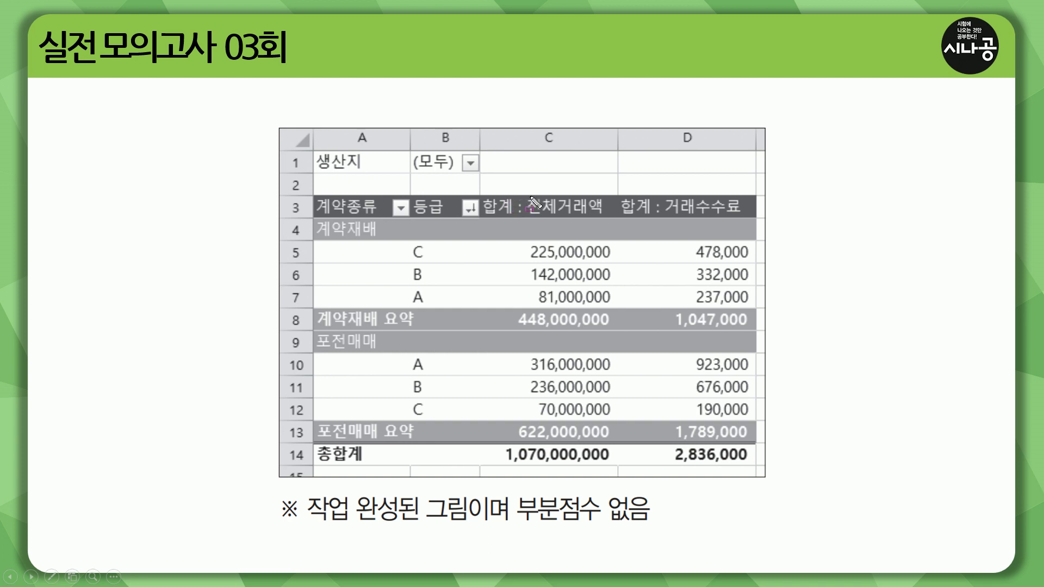
pyautogui.moveTo(492, 238); pyautogui.dragTo(755, 332)
pyautogui.moveTo(496, 354)
pyautogui.mouseDown()
pyautogui.moveTo(703, 435)
pyautogui.moveTo(496, 355)
pyautogui.mouseUp()
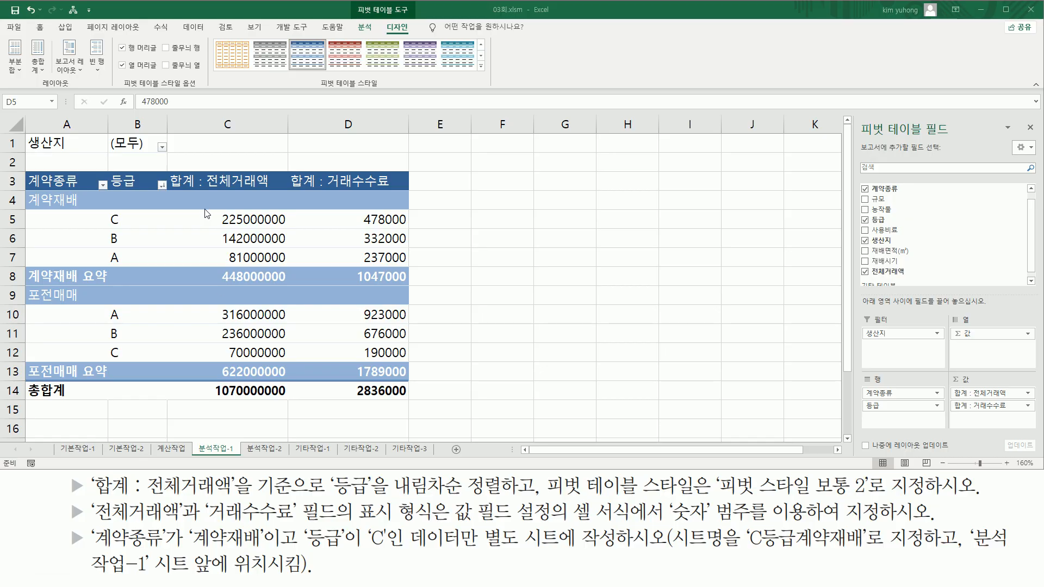
# Step: Format the 합계 : 전체거래액 value field with the 숫자 category and a thousands separator through its value field settings
pyautogui.click(236, 221)
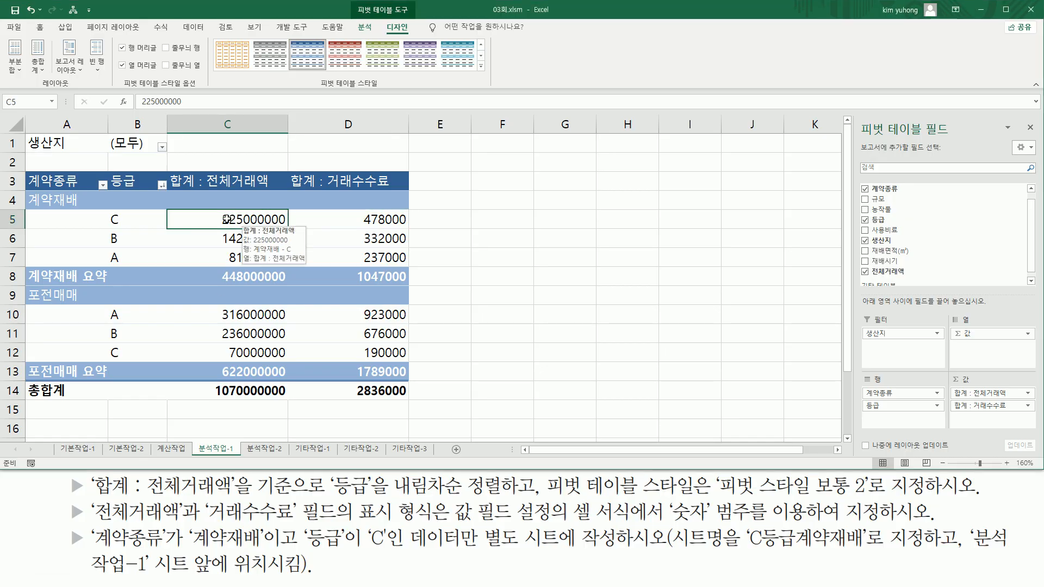
pyautogui.click(238, 245)
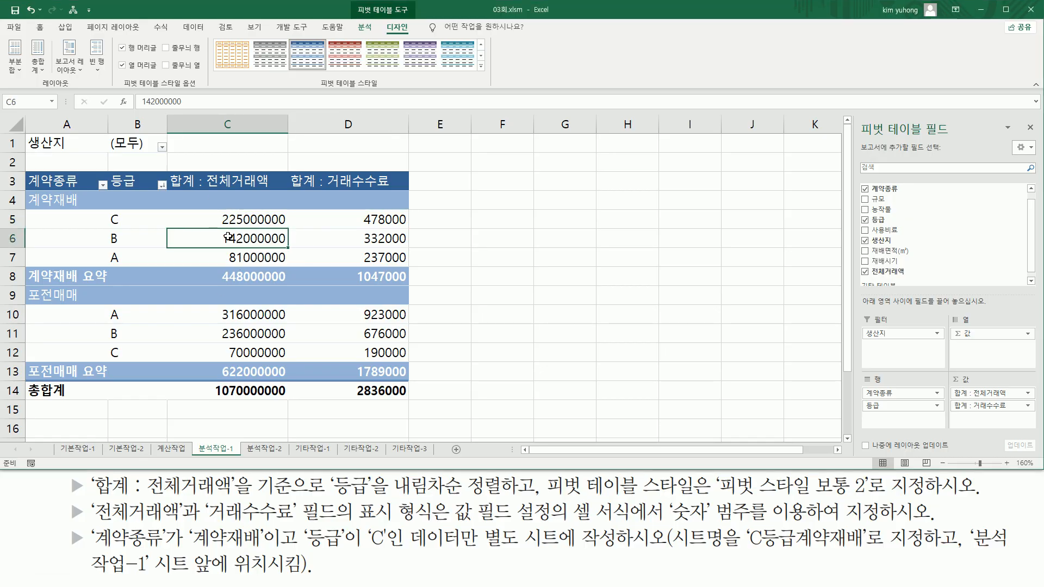
pyautogui.rightClick(229, 237)
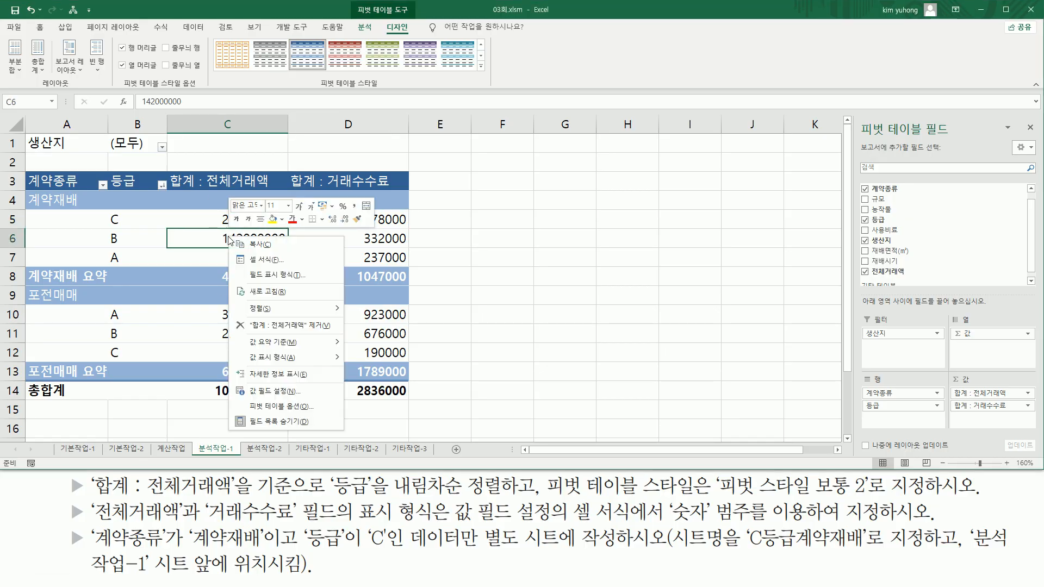
pyautogui.click(265, 392)
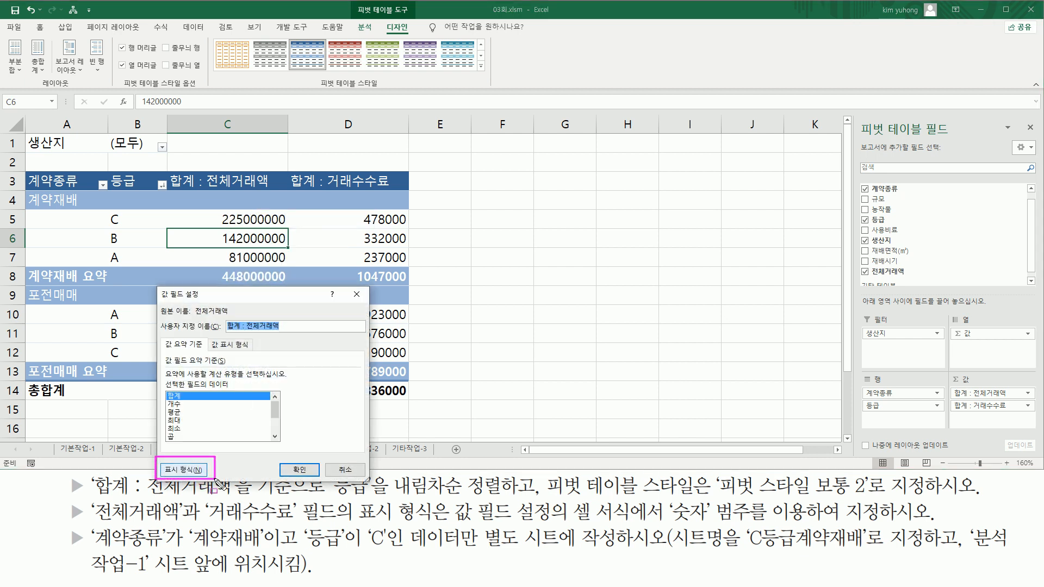
pyautogui.click(195, 471)
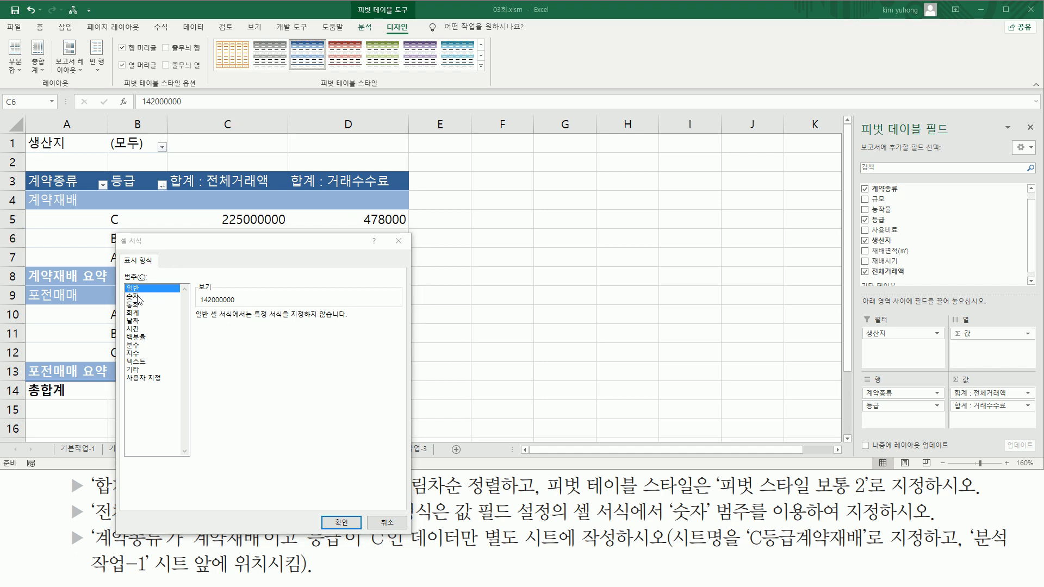
pyautogui.click(135, 297)
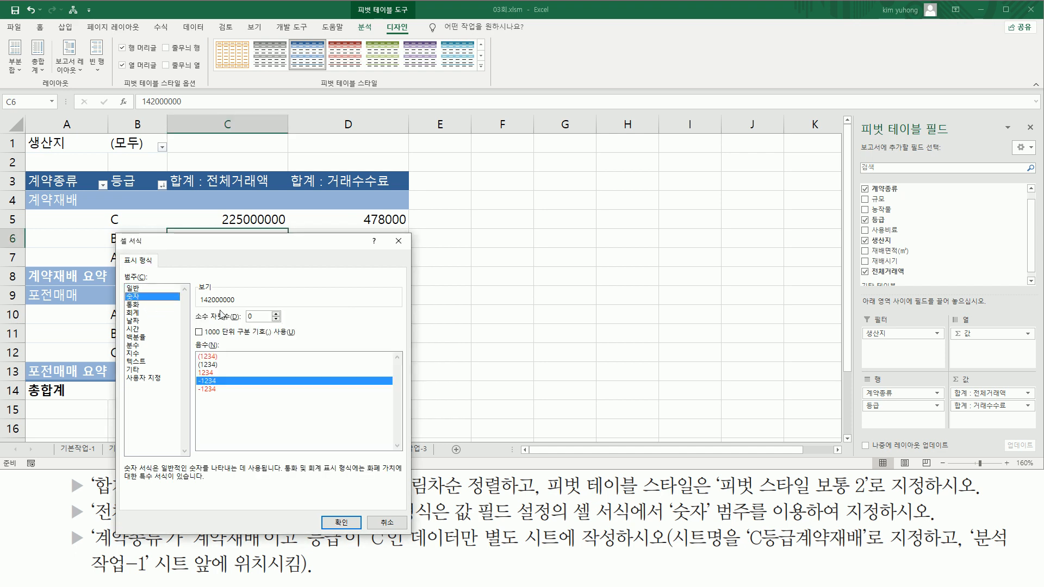
pyautogui.click(210, 333)
pyautogui.click(347, 522)
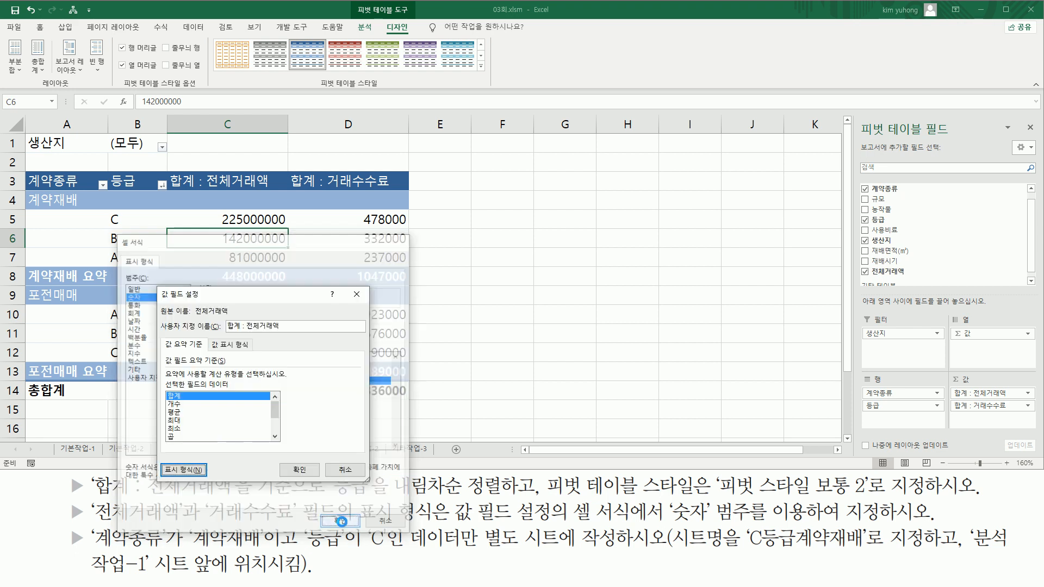
pyautogui.click(299, 470)
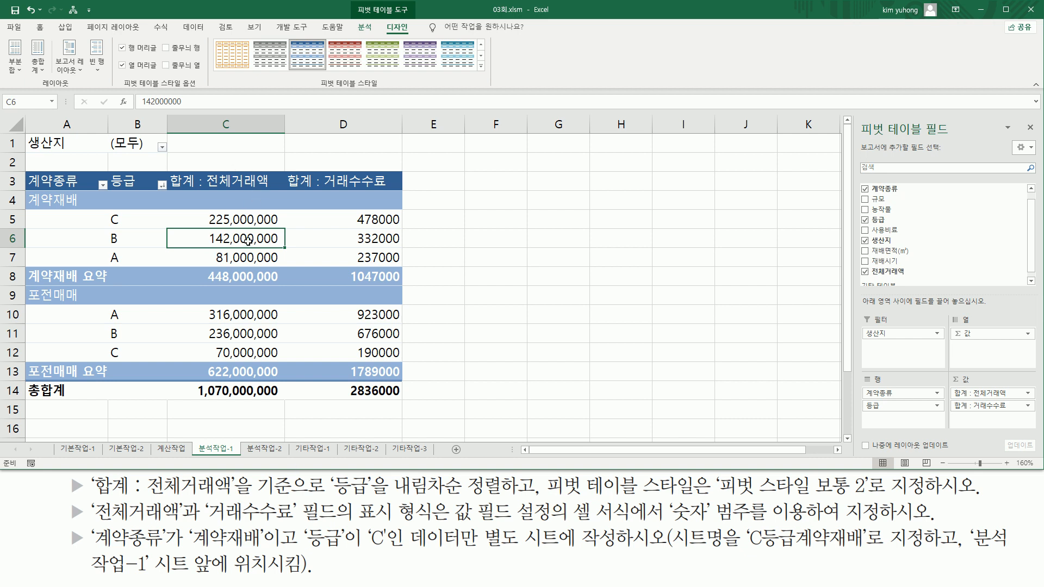
# Step: Format the 합계 : 거래수수료 value field with the 숫자 category and a thousands separator through its value field settings
pyautogui.click(361, 222)
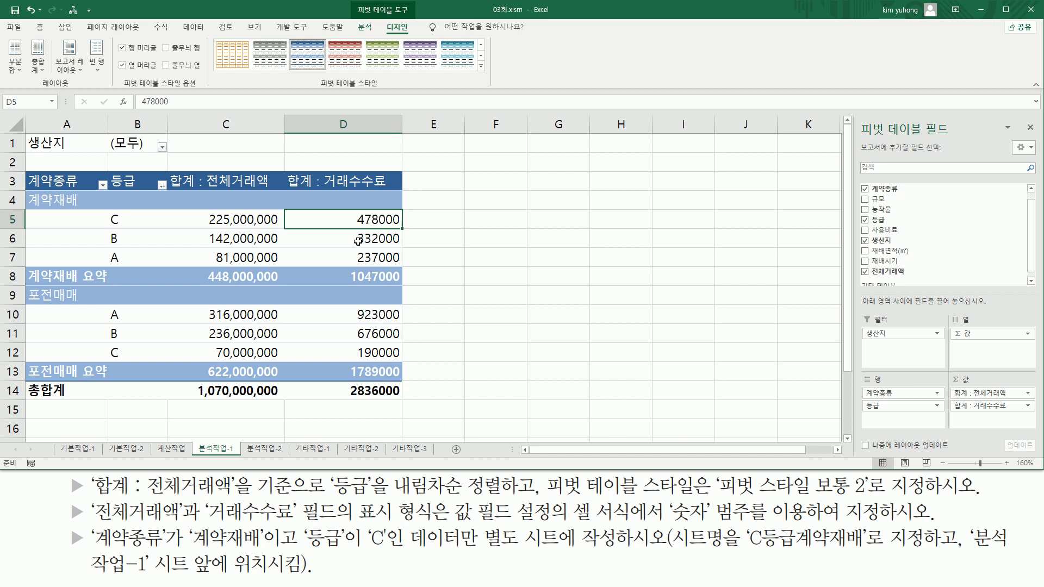
pyautogui.click(358, 241)
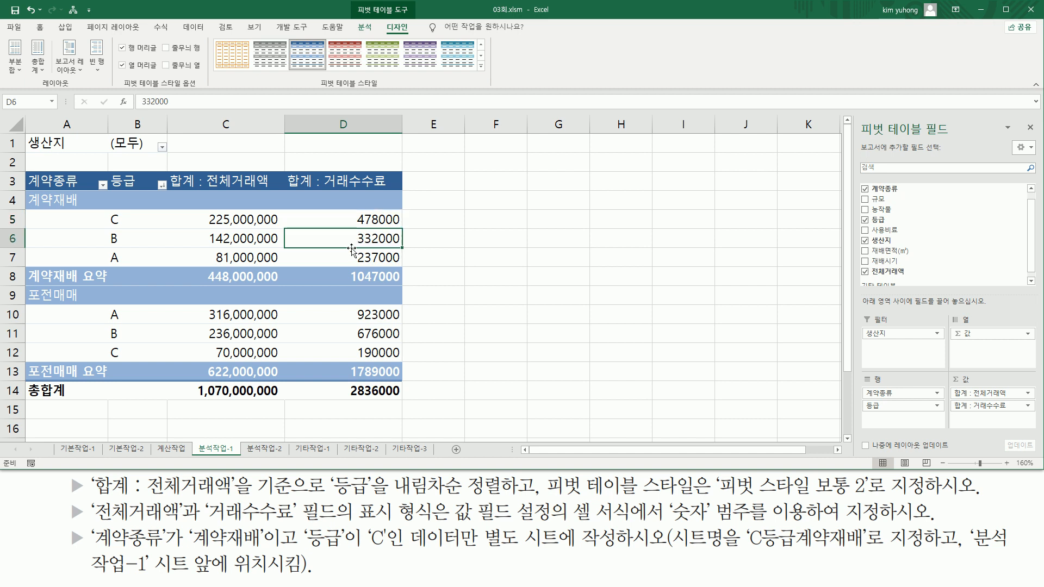
pyautogui.click(352, 312)
pyautogui.press('Down')
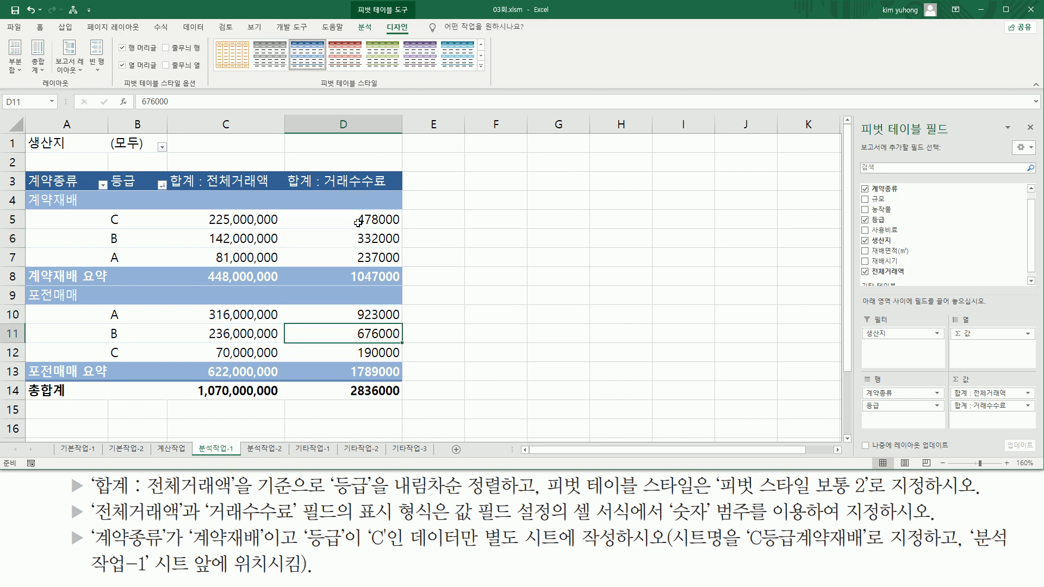
pyautogui.click(356, 220)
pyautogui.rightClick(354, 219)
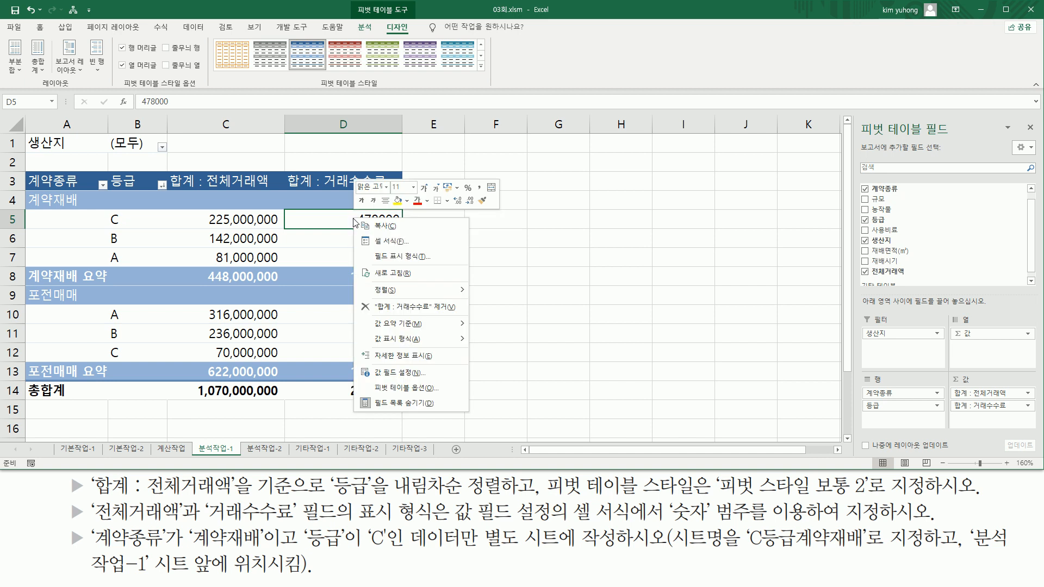
pyautogui.click(394, 376)
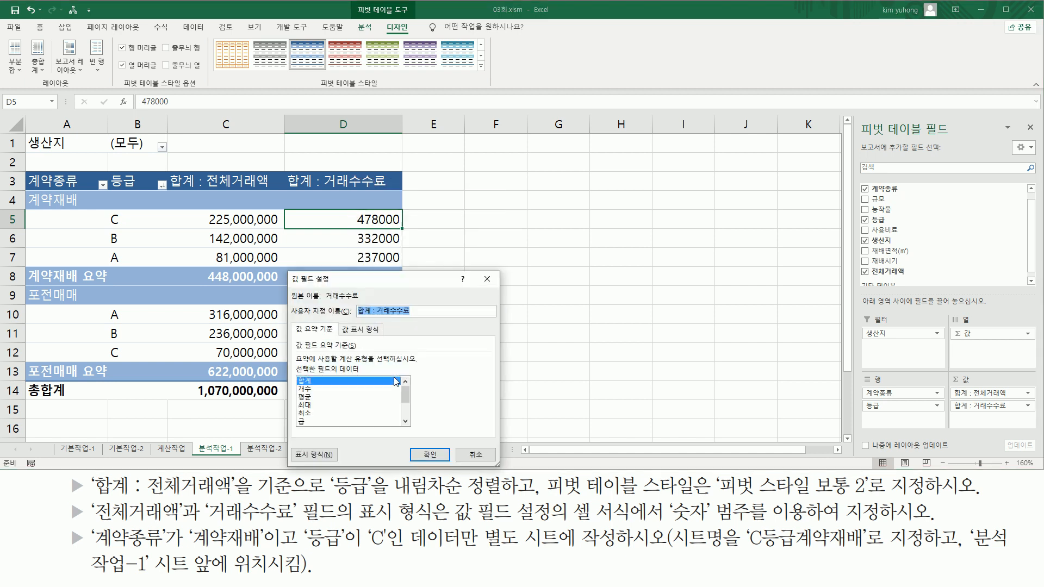
pyautogui.click(330, 460)
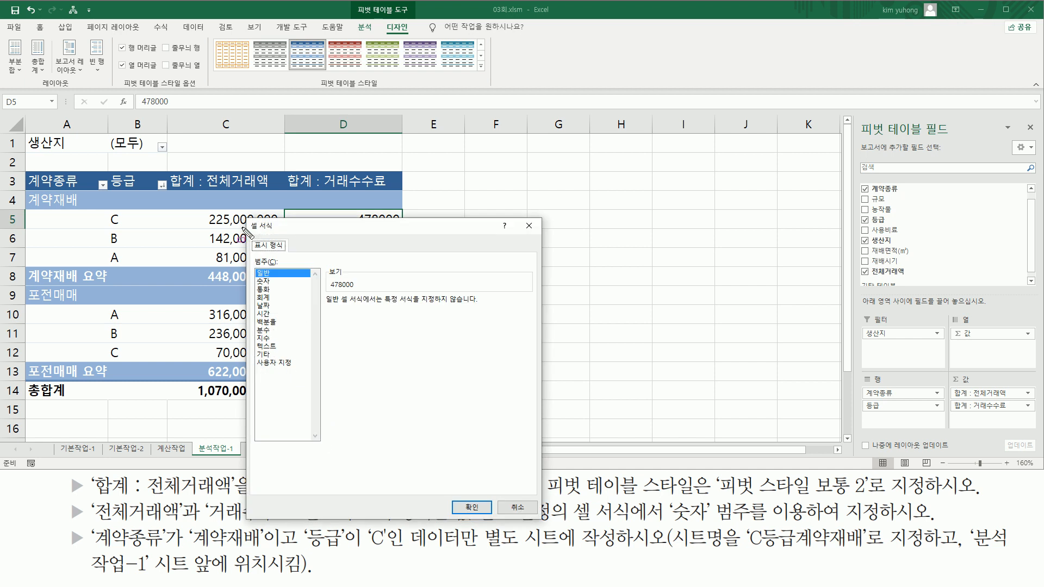
pyautogui.click(269, 282)
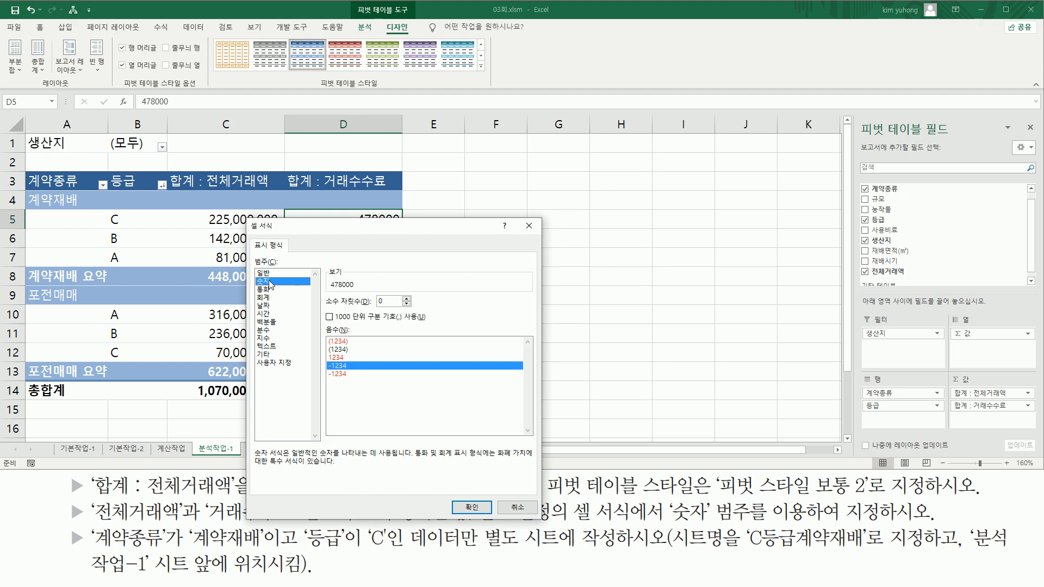
pyautogui.click(329, 317)
pyautogui.click(472, 508)
pyautogui.click(419, 453)
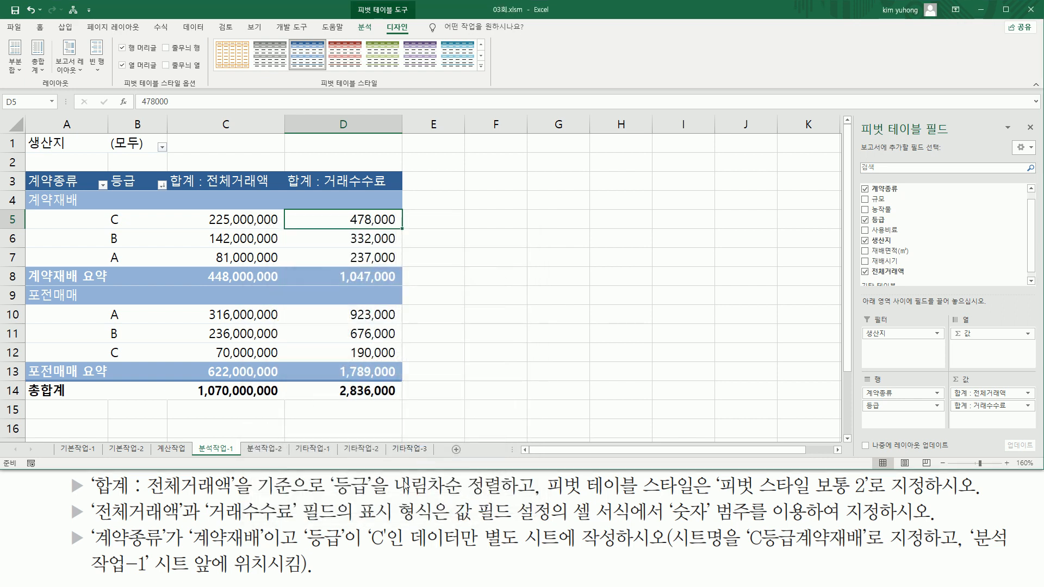
pyautogui.moveTo(95, 520); pyautogui.dragTo(920, 521)
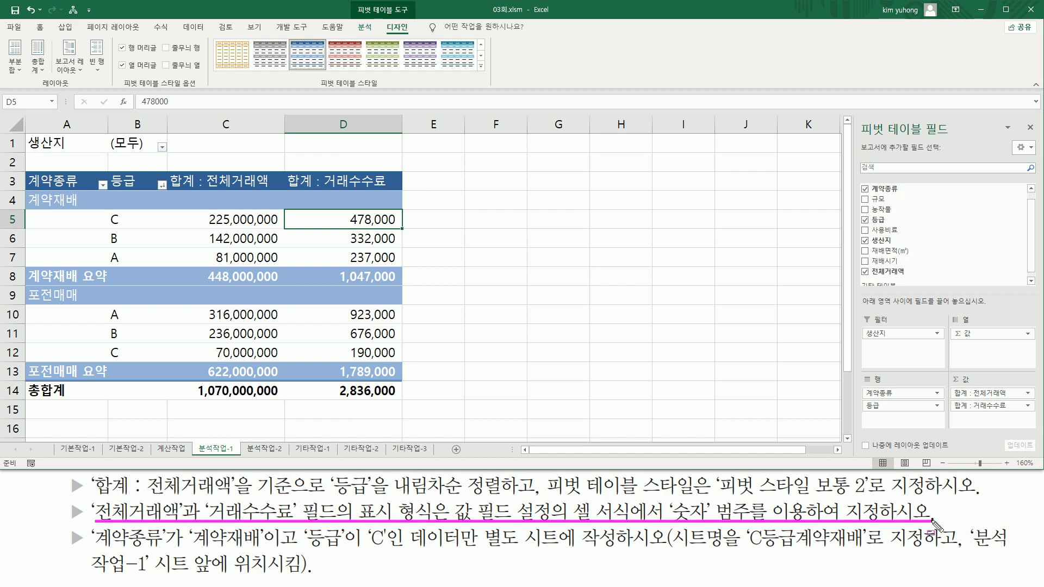
pyautogui.press('Escape')
pyautogui.moveTo(88, 549)
pyautogui.mouseDown()
pyautogui.moveTo(162, 551)
pyautogui.moveTo(162, 523)
pyautogui.moveTo(296, 548)
pyautogui.mouseUp()
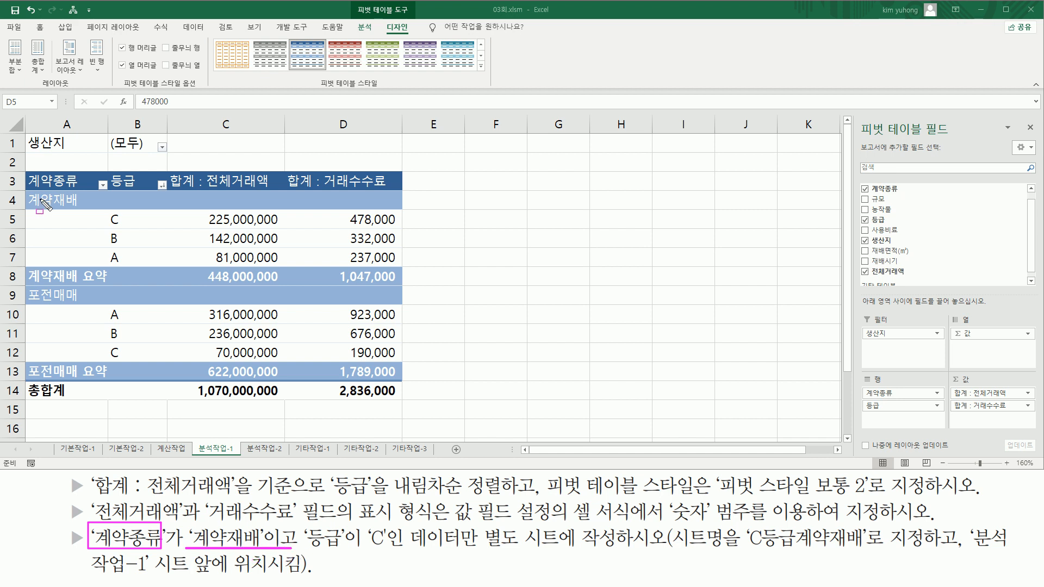
pyautogui.moveTo(32, 208); pyautogui.dragTo(80, 191)
pyautogui.moveTo(305, 521)
pyautogui.mouseDown()
pyautogui.moveTo(349, 550)
pyautogui.moveTo(479, 547)
pyautogui.mouseUp()
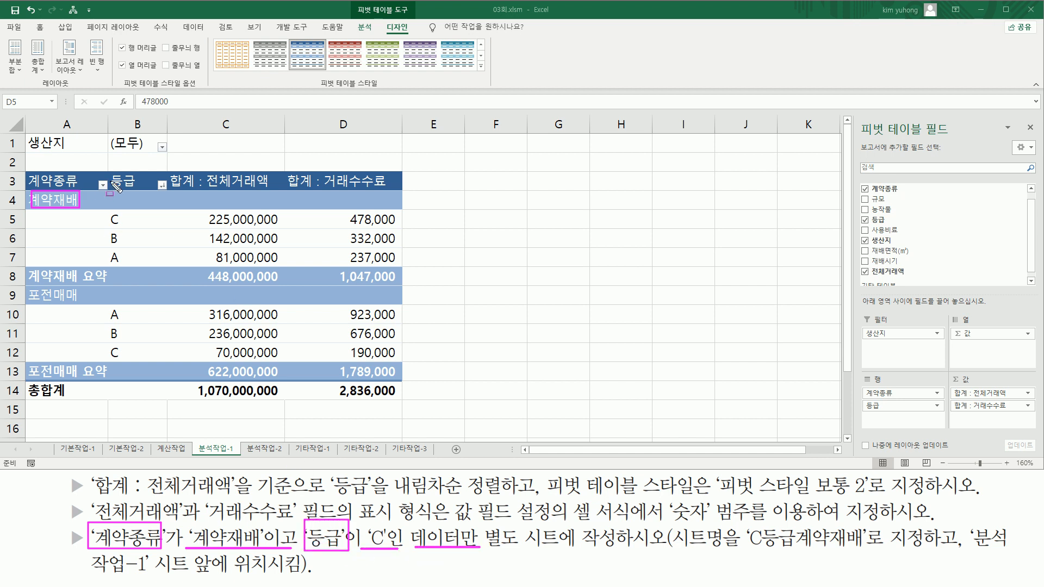
# Step: Extract the source records behind the 계약재배 grade C value of 합계 : 전체거래액 to a new sheet
pyautogui.moveTo(105, 221); pyautogui.dragTo(144, 227)
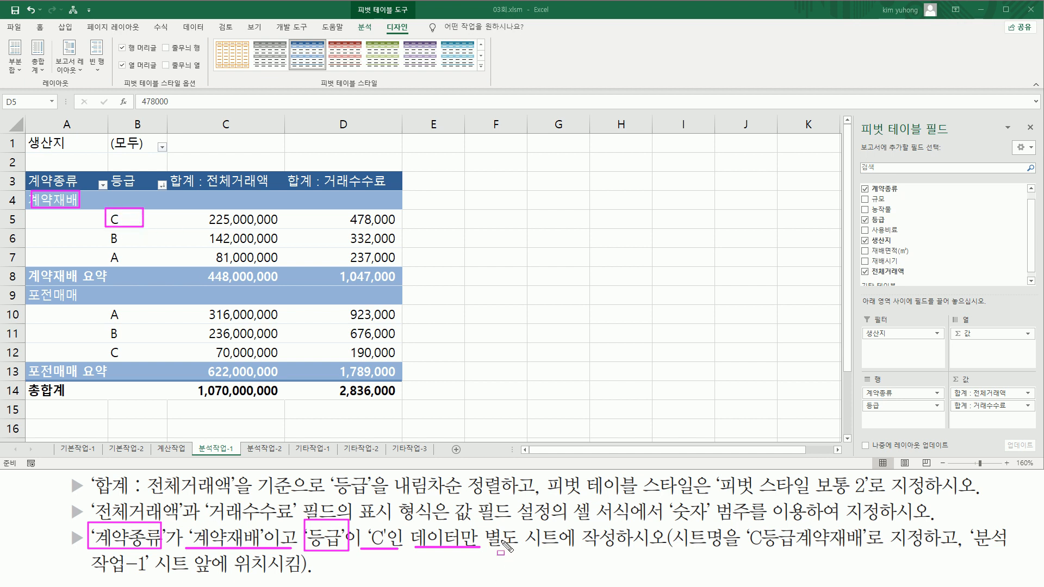
pyautogui.moveTo(483, 524)
pyautogui.mouseDown()
pyautogui.moveTo(501, 544)
pyautogui.moveTo(647, 554)
pyautogui.mouseUp()
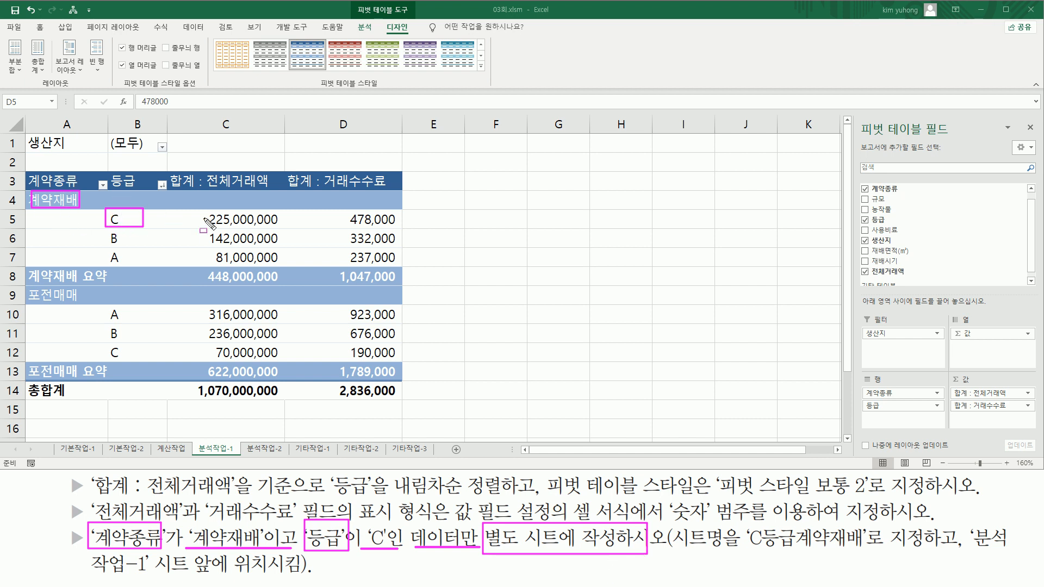
pyautogui.moveTo(199, 211)
pyautogui.mouseDown()
pyautogui.moveTo(286, 226)
pyautogui.moveTo(402, 225)
pyautogui.mouseUp()
pyautogui.press('Escape')
pyautogui.click(246, 219)
pyautogui.doubleClick(246, 219)
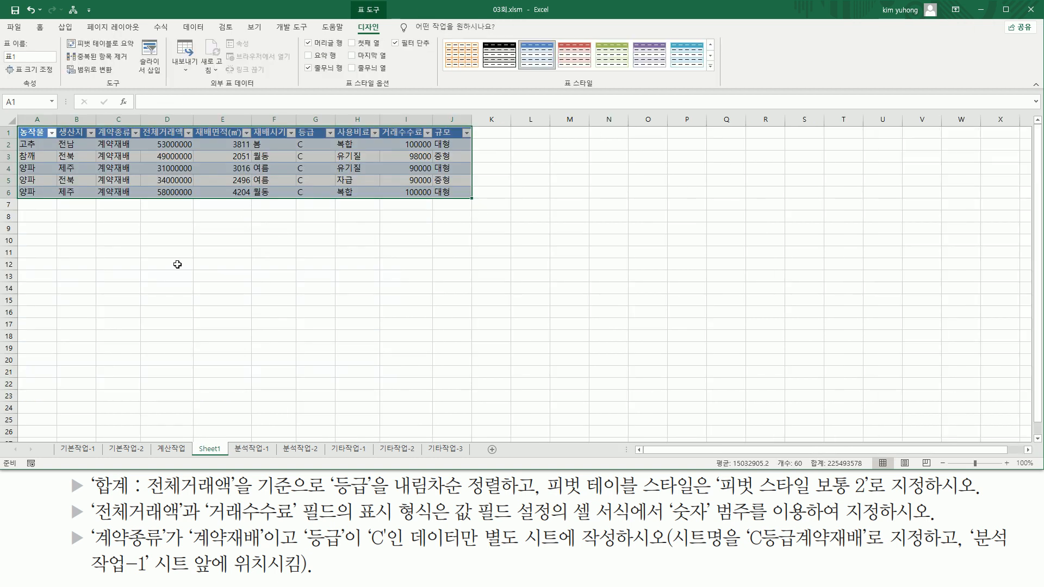
pyautogui.moveTo(17, 125)
pyautogui.mouseDown()
pyautogui.moveTo(55, 179)
pyautogui.moveTo(463, 215)
pyautogui.moveTo(484, 202)
pyautogui.mouseUp()
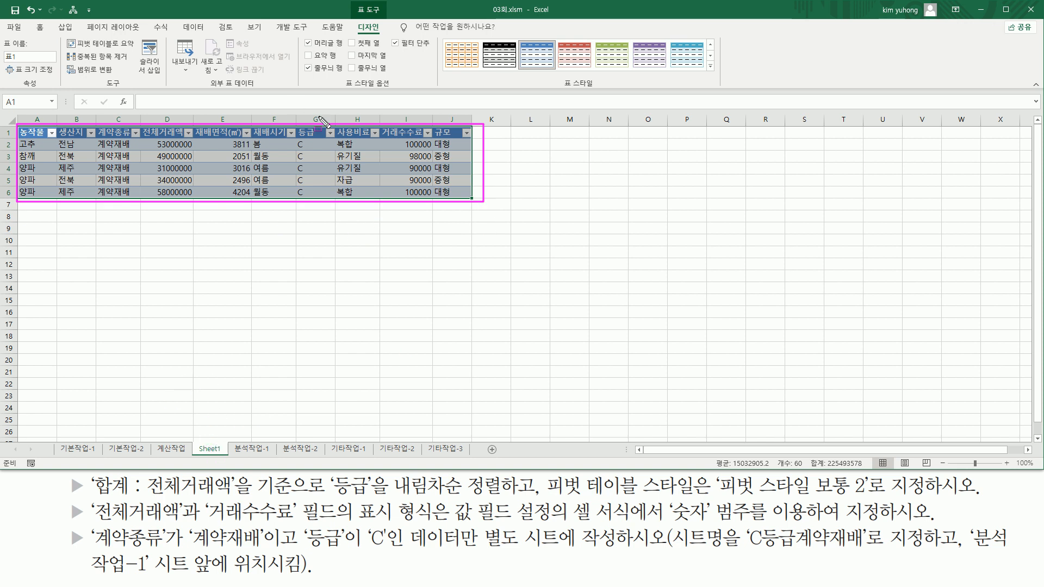
pyautogui.scroll(4, 316, 170)
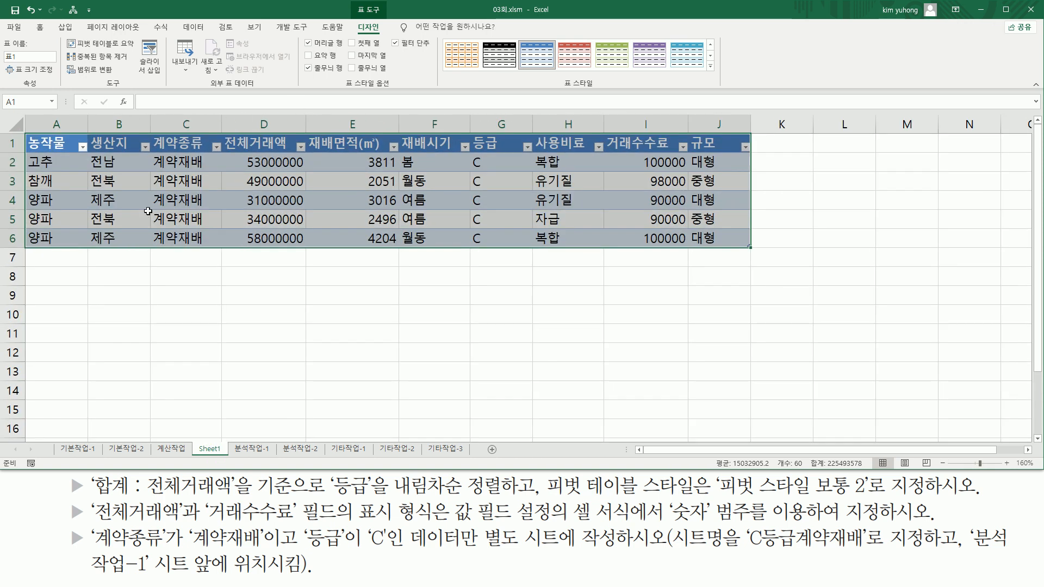
pyautogui.moveTo(152, 132); pyautogui.dragTo(210, 263)
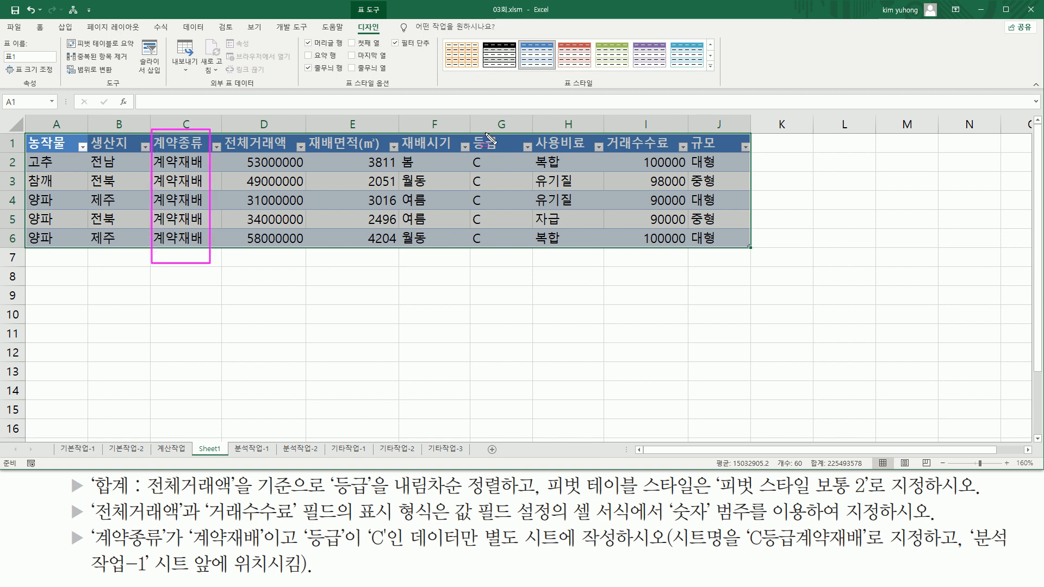
pyautogui.moveTo(471, 128); pyautogui.dragTo(507, 262)
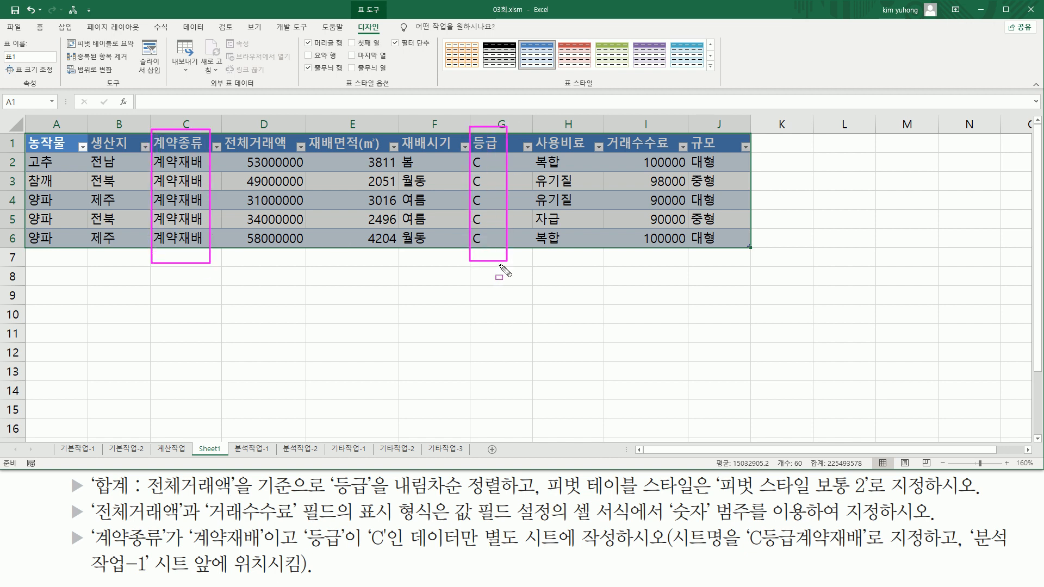
pyautogui.moveTo(663, 522)
pyautogui.mouseDown()
pyautogui.moveTo(664, 556)
pyautogui.moveTo(869, 551)
pyautogui.mouseUp()
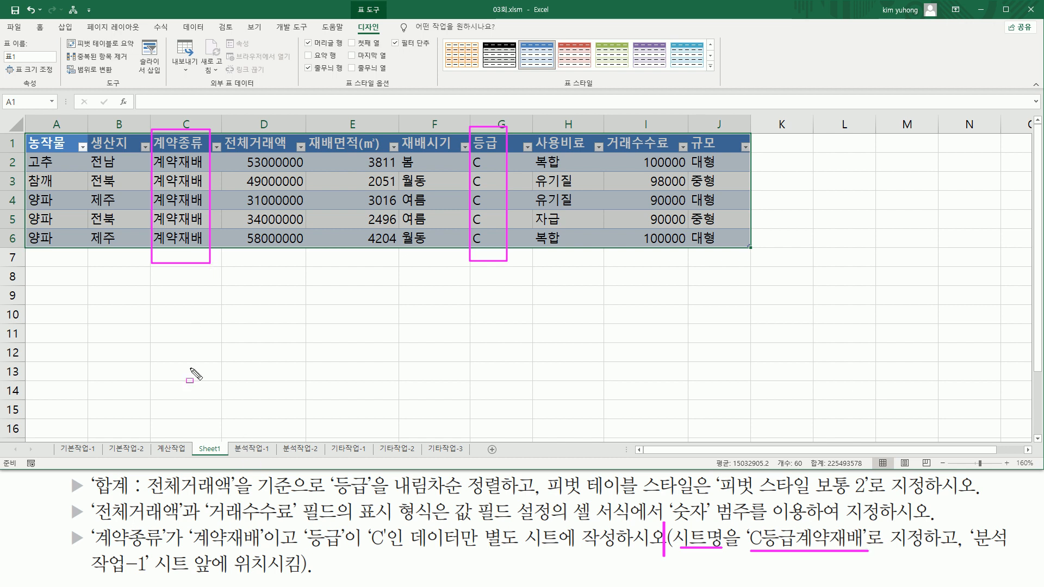
pyautogui.moveTo(190, 440); pyautogui.dragTo(227, 455)
pyautogui.press('Escape')
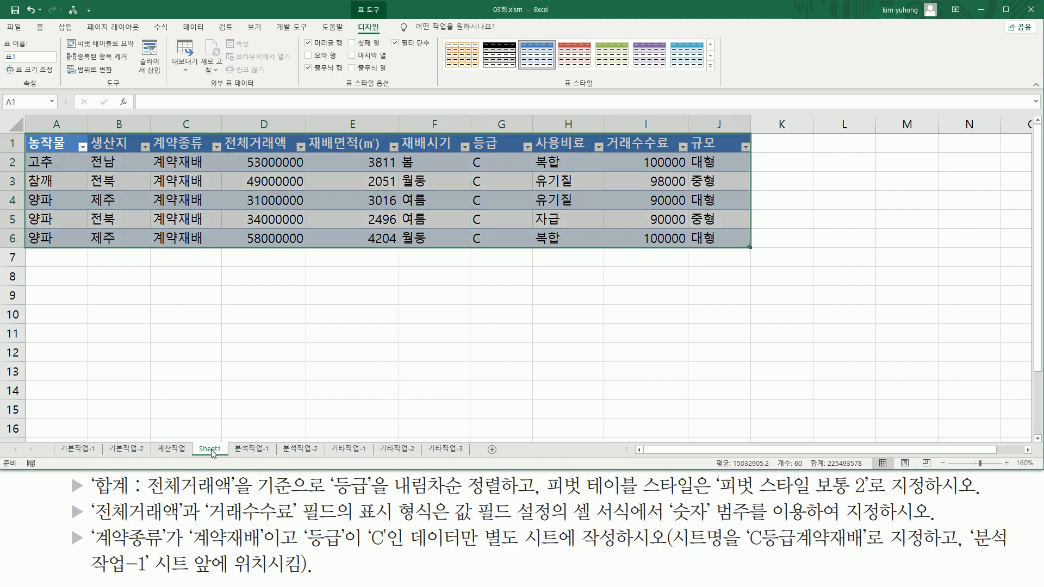
# Step: Rename the new sheet holding the extracted records as C등급계약재배
pyautogui.doubleClick(208, 450)
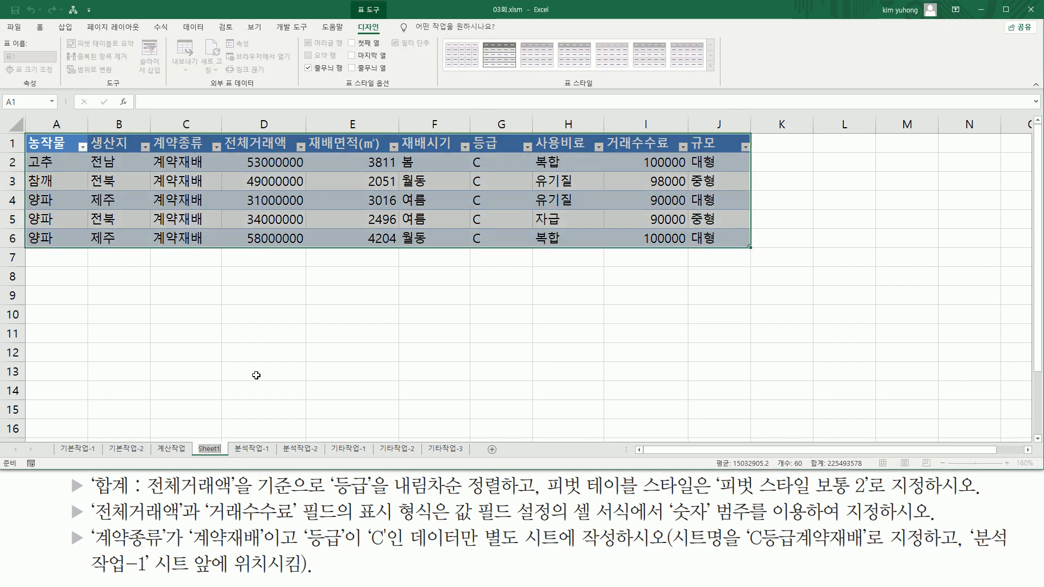
pyautogui.press('BackSpace')
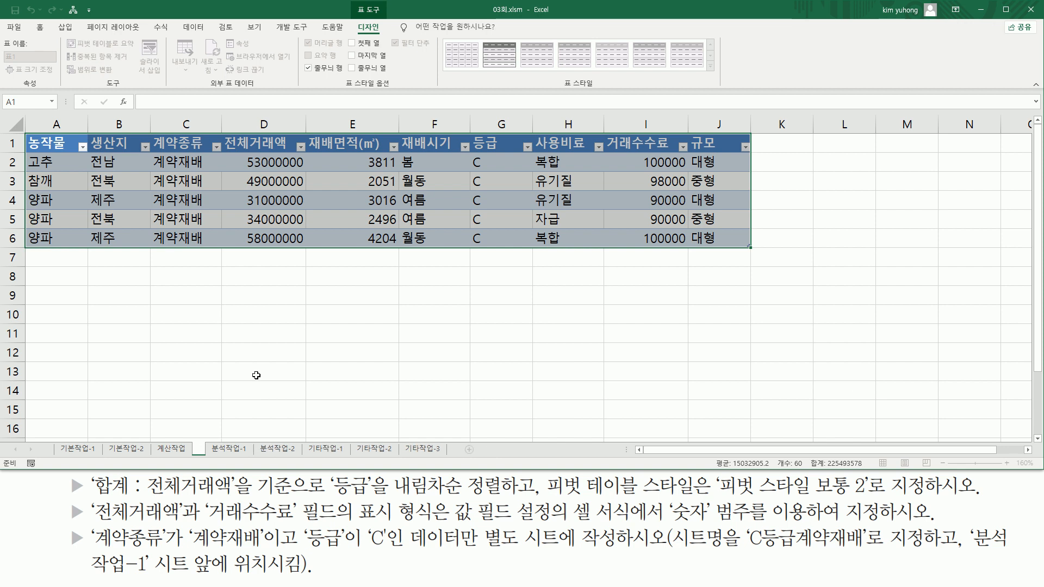
pyautogui.write('ㅊ')
pyautogui.press('BackSpace')
pyautogui.write('Cㄷ')
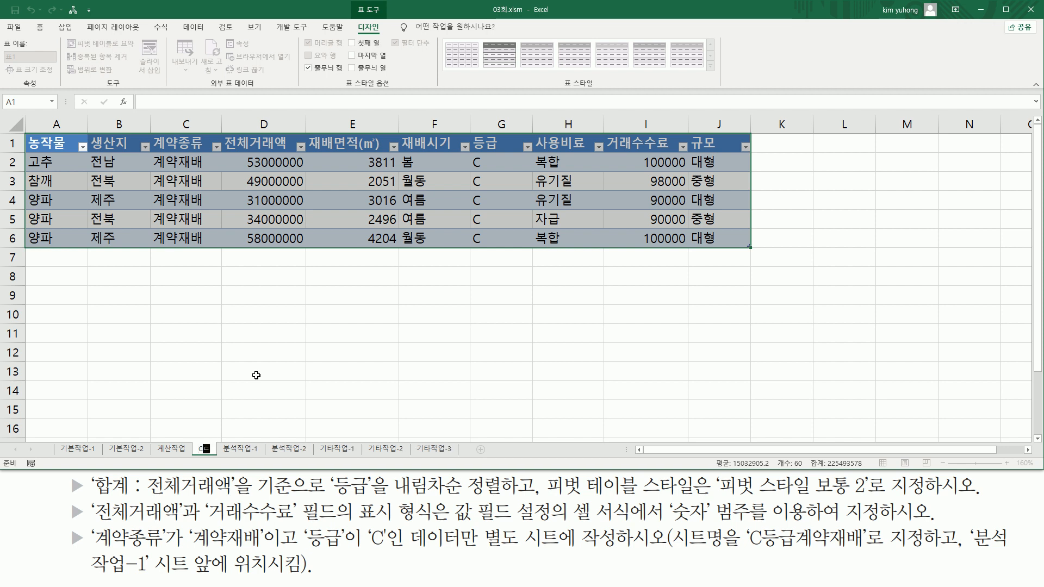
pyautogui.write('ㅡㅇㄱㅡㅂㄱㅖㅇㅑㄱㅈㅐㅂㅐ')
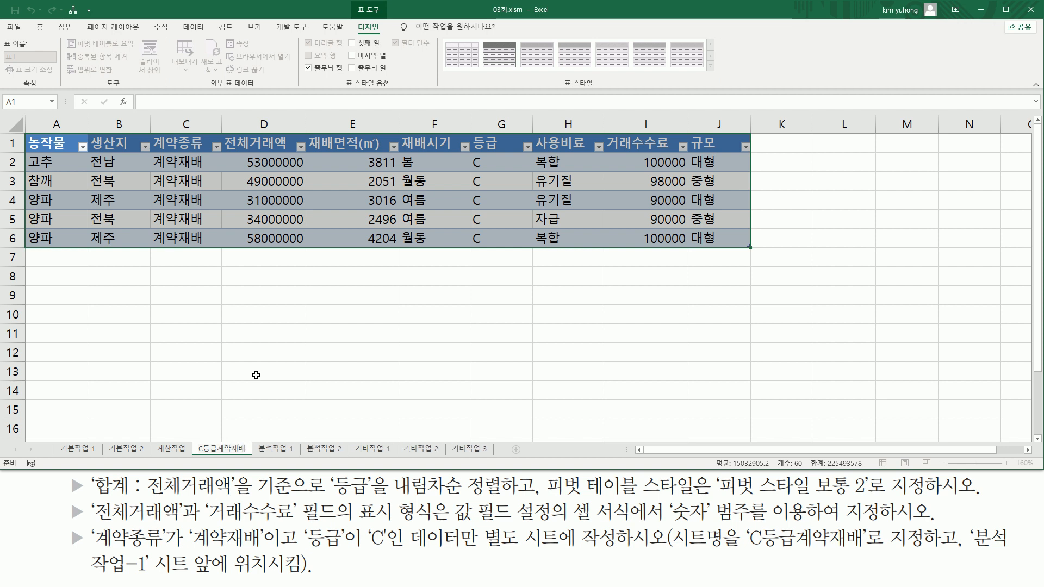
pyautogui.press('Return')
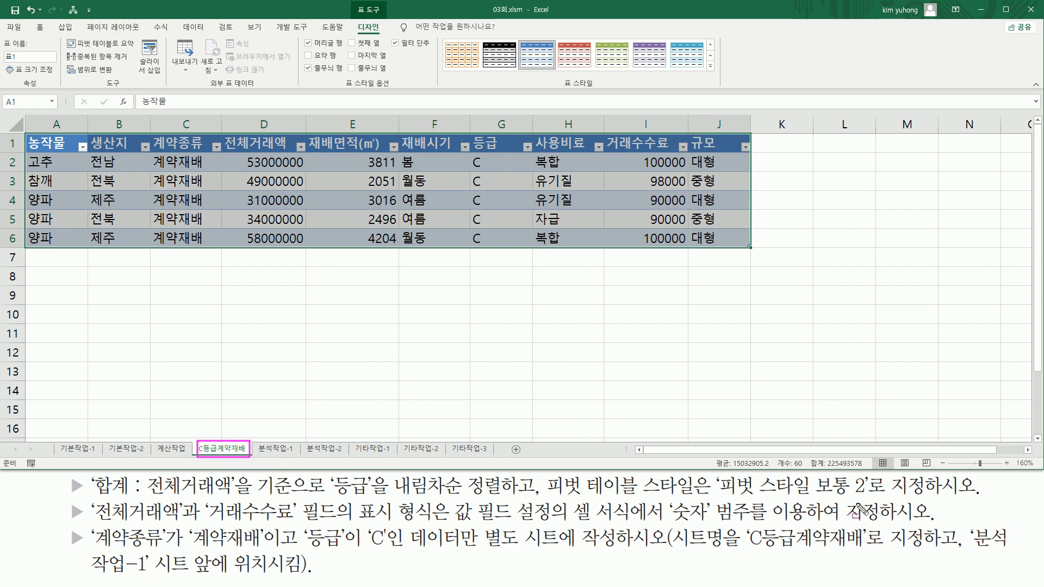
pyautogui.moveTo(970, 549); pyautogui.dragTo(1006, 549)
pyautogui.moveTo(71, 575); pyautogui.dragTo(259, 575)
pyautogui.moveTo(256, 457); pyautogui.dragTo(296, 457)
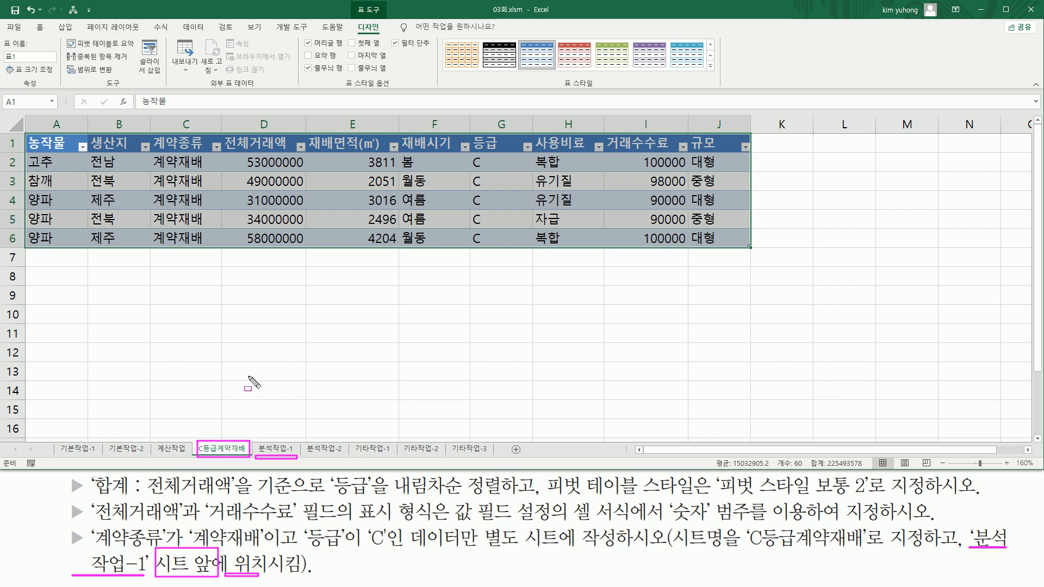
pyautogui.press('Escape')
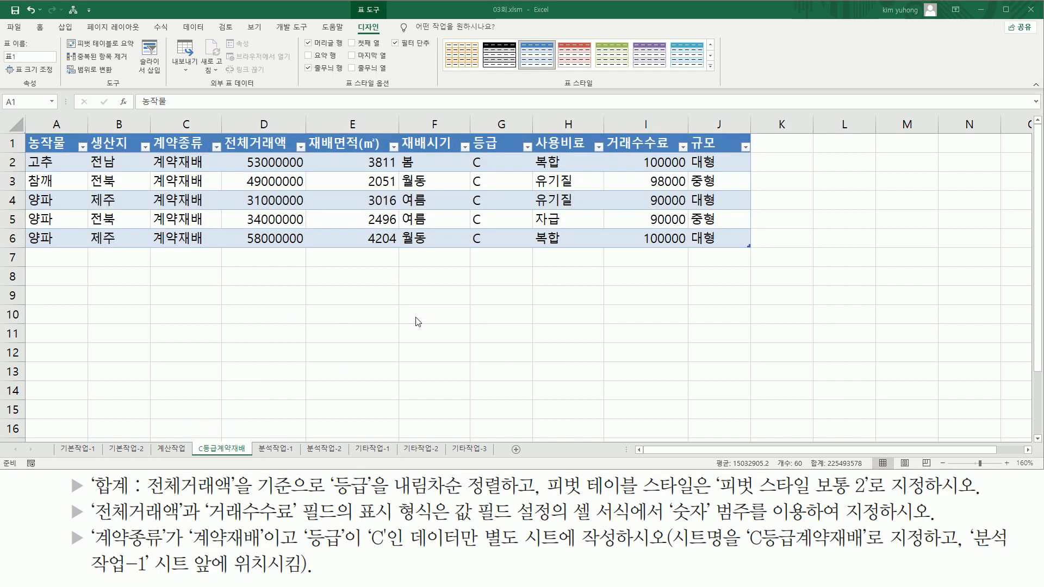
# Step: Switch to the 분석작업-2 sheet with the 2사분기 매출현황 table
pyautogui.click(275, 449)
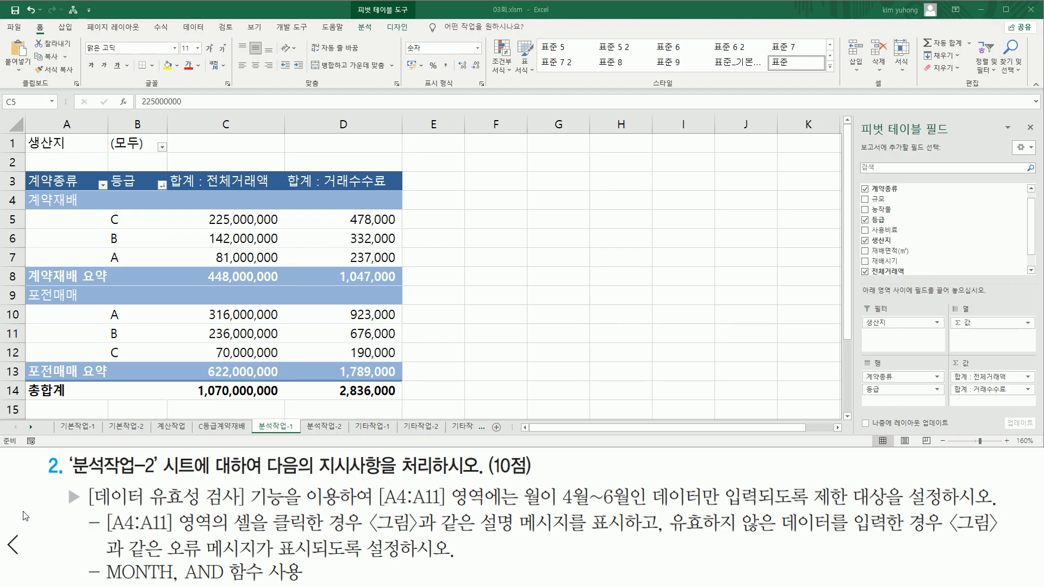
pyautogui.moveTo(74, 479)
pyautogui.mouseDown()
pyautogui.moveTo(164, 477)
pyautogui.moveTo(159, 455)
pyautogui.mouseUp()
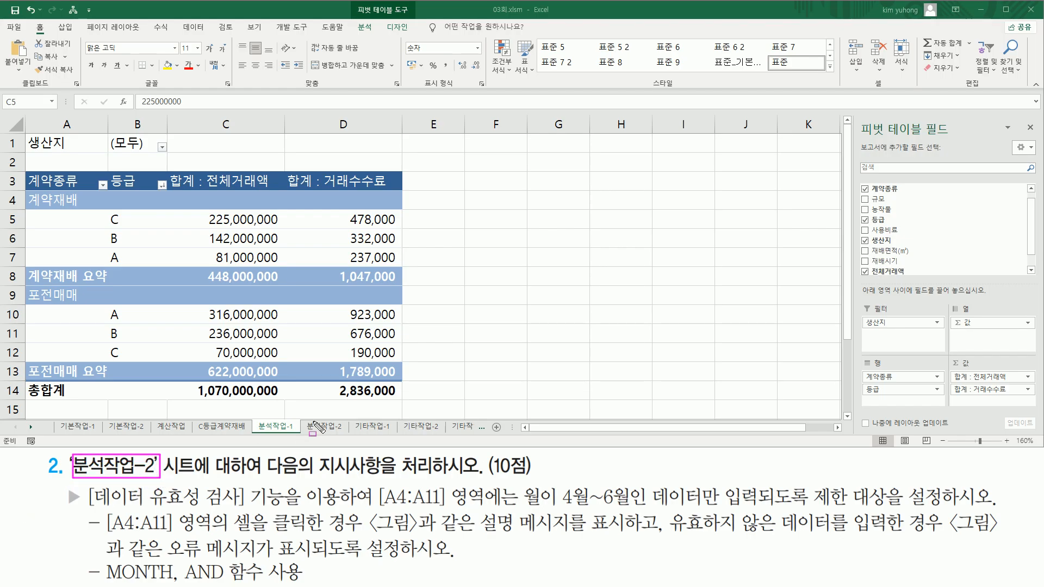
pyautogui.moveTo(303, 419); pyautogui.dragTo(345, 435)
pyautogui.press('Escape')
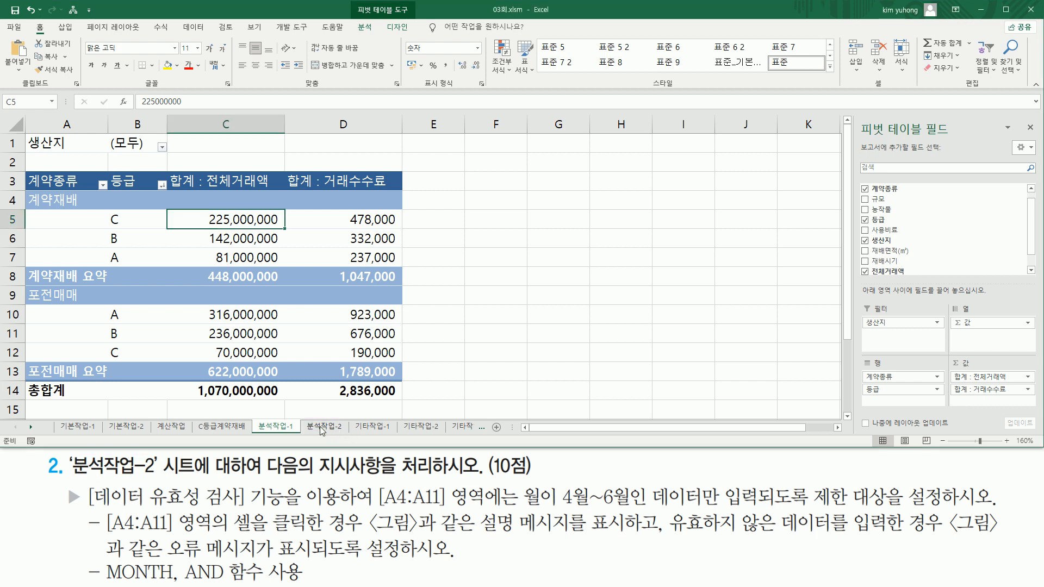
pyautogui.click(323, 427)
pyautogui.click(172, 310)
pyautogui.scroll(2, 174, 318)
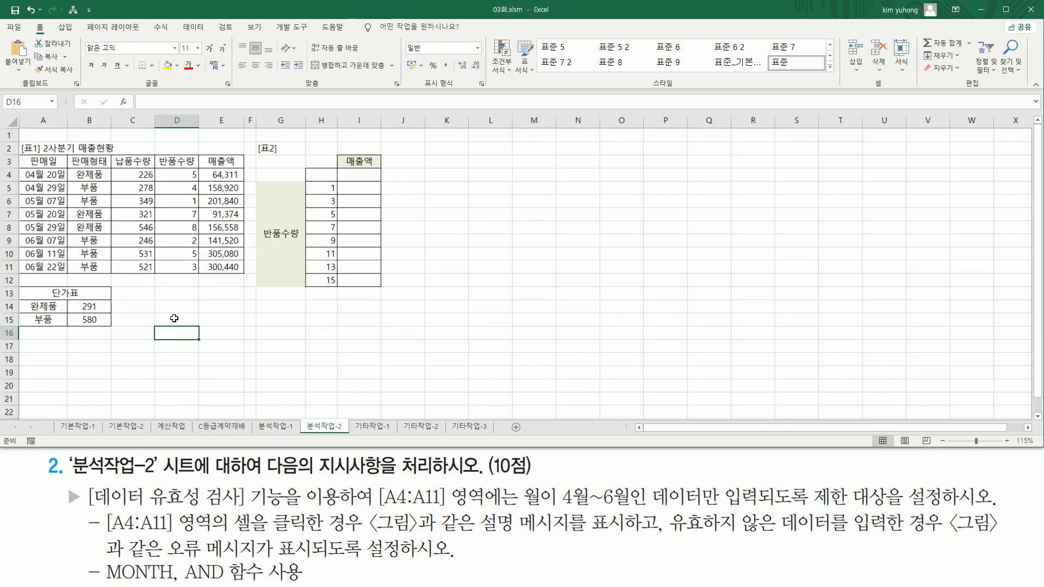
pyautogui.scroll(1, 174, 318)
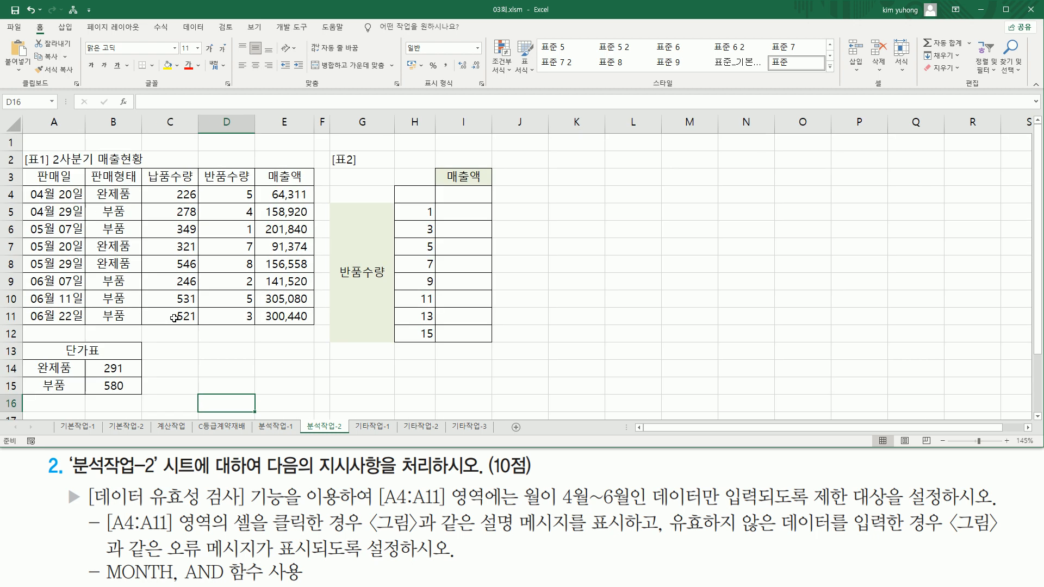
pyautogui.scroll(1, 187, 321)
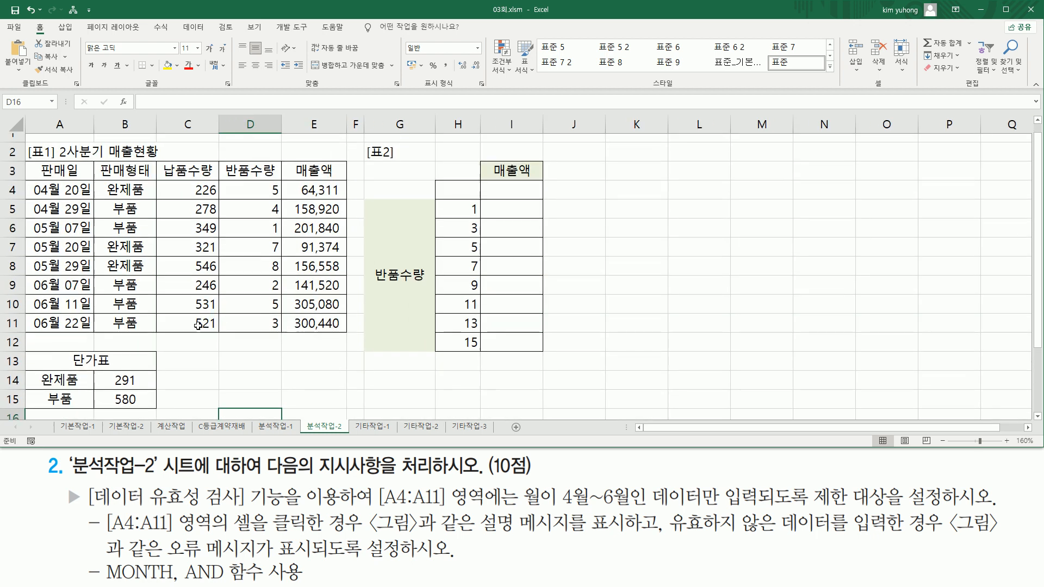
pyautogui.moveTo(261, 474); pyautogui.dragTo(542, 485)
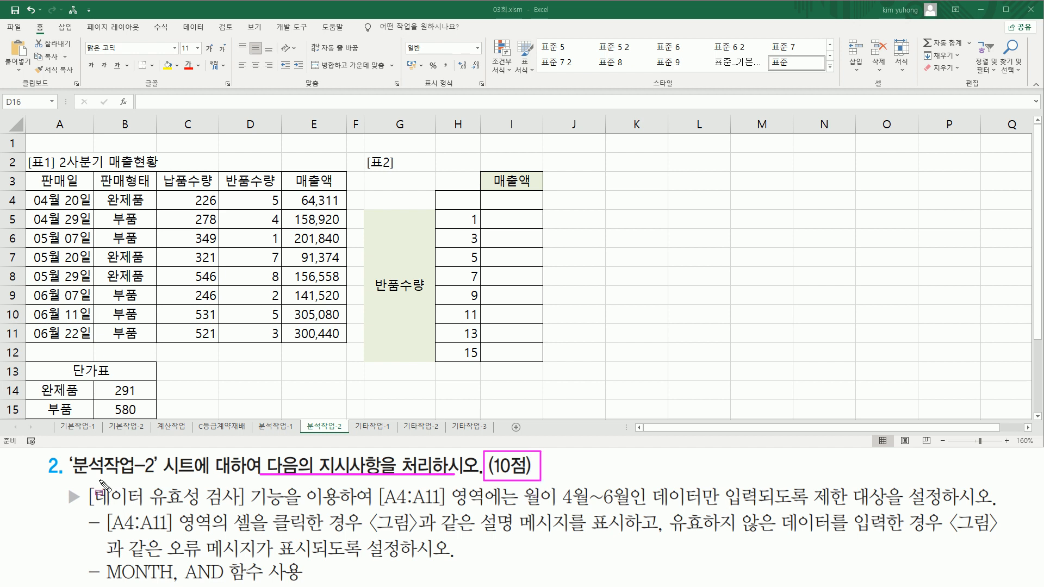
pyautogui.moveTo(61, 486); pyautogui.dragTo(80, 504)
pyautogui.press('Escape')
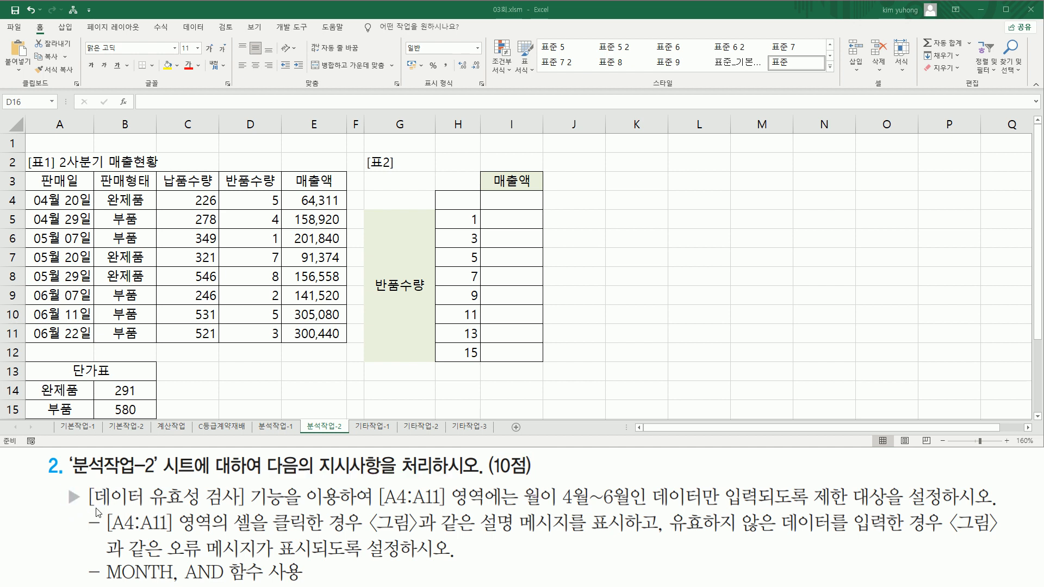
pyautogui.moveTo(86, 507)
pyautogui.mouseDown()
pyautogui.moveTo(250, 508)
pyautogui.moveTo(259, 485)
pyautogui.moveTo(294, 485)
pyautogui.moveTo(445, 507)
pyautogui.mouseUp()
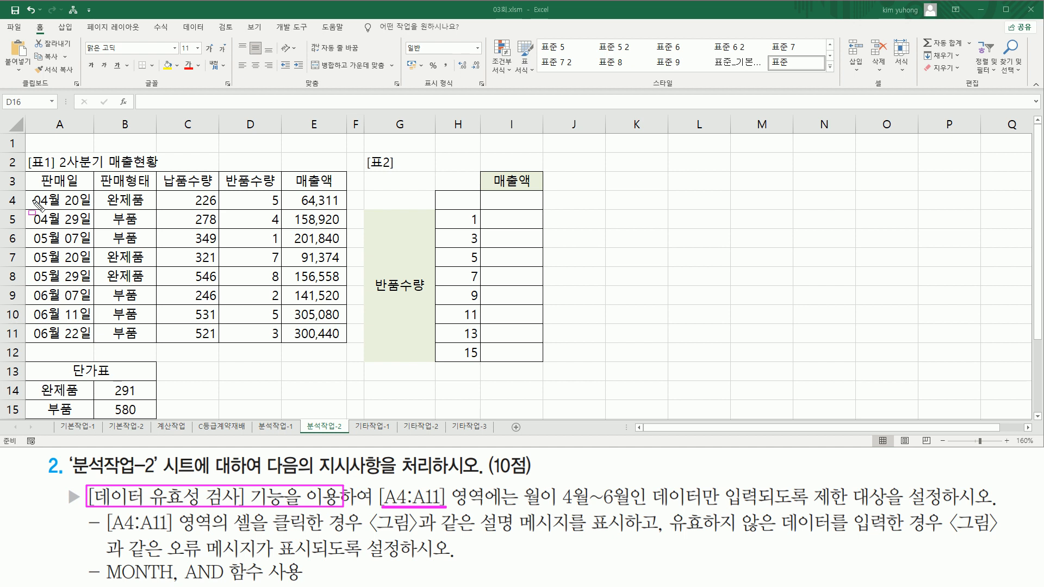
pyautogui.moveTo(29, 190)
pyautogui.mouseDown()
pyautogui.moveTo(83, 294)
pyautogui.moveTo(88, 346)
pyautogui.mouseUp()
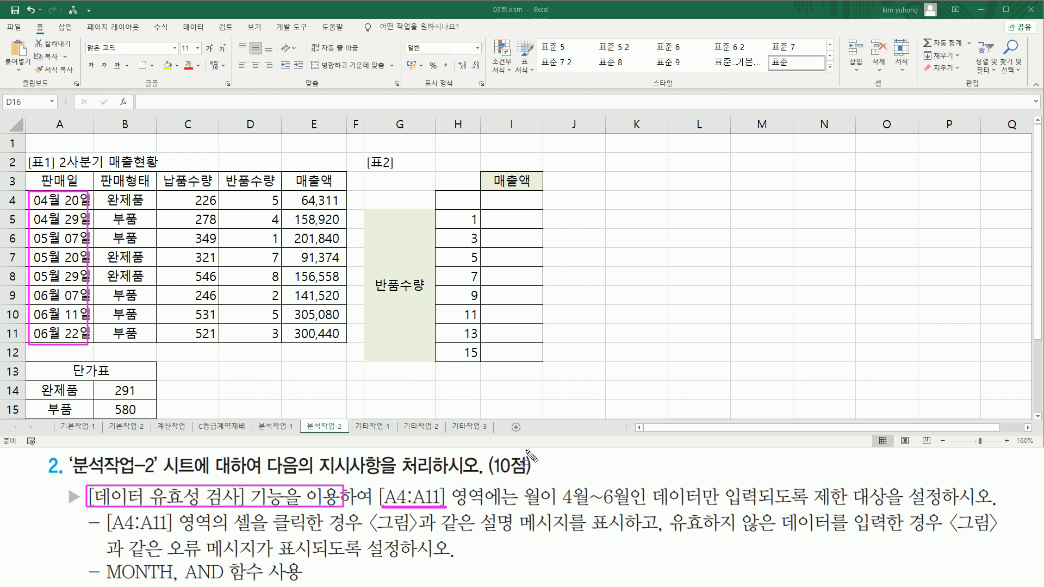
pyautogui.moveTo(522, 485)
pyautogui.mouseDown()
pyautogui.moveTo(544, 511)
pyautogui.moveTo(963, 510)
pyautogui.mouseUp()
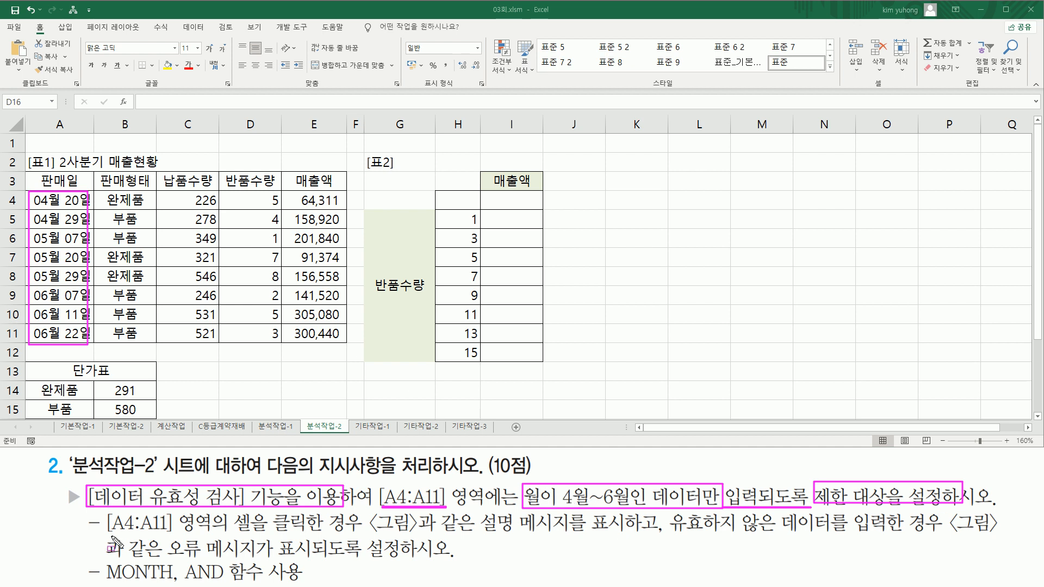
pyautogui.moveTo(102, 512)
pyautogui.mouseDown()
pyautogui.moveTo(188, 535)
pyautogui.moveTo(229, 533)
pyautogui.moveTo(228, 514)
pyautogui.moveTo(275, 536)
pyautogui.moveTo(983, 536)
pyautogui.mouseUp()
pyautogui.moveTo(171, 559); pyautogui.dragTo(449, 560)
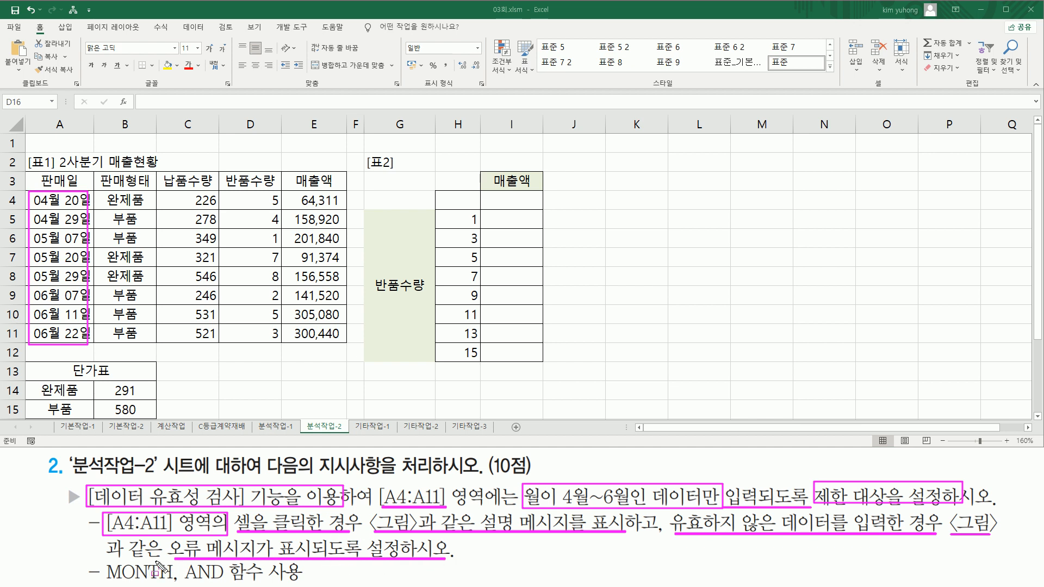
pyautogui.moveTo(168, 584); pyautogui.dragTo(310, 583)
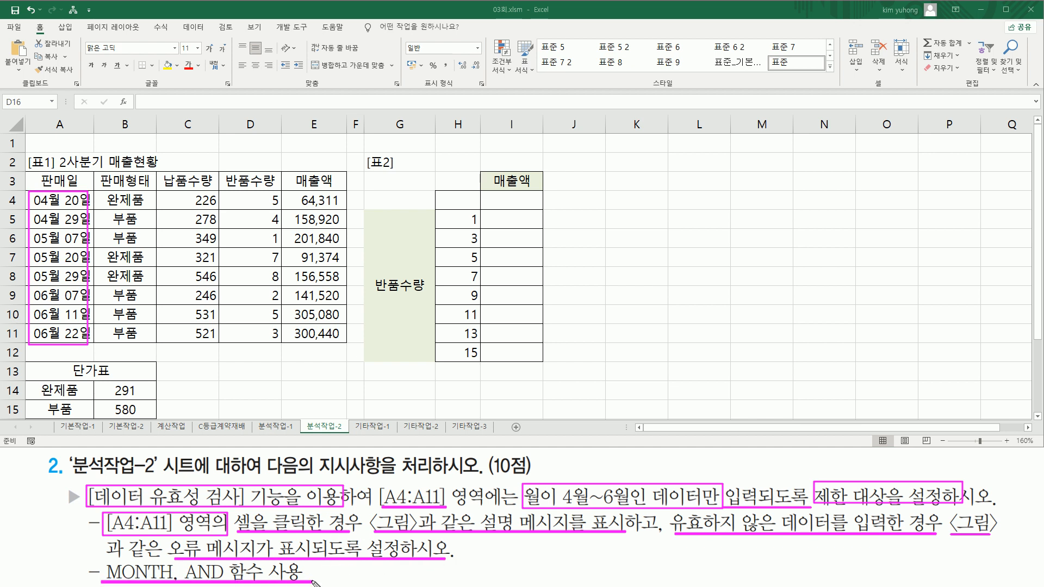
pyautogui.press('Escape')
pyautogui.click(595, 291)
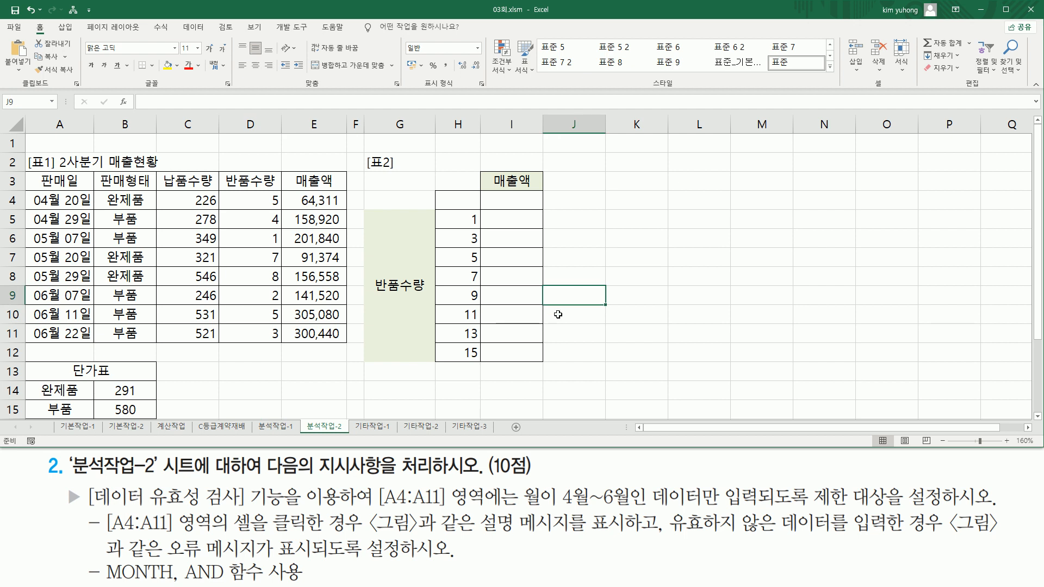
pyautogui.click(676, 378)
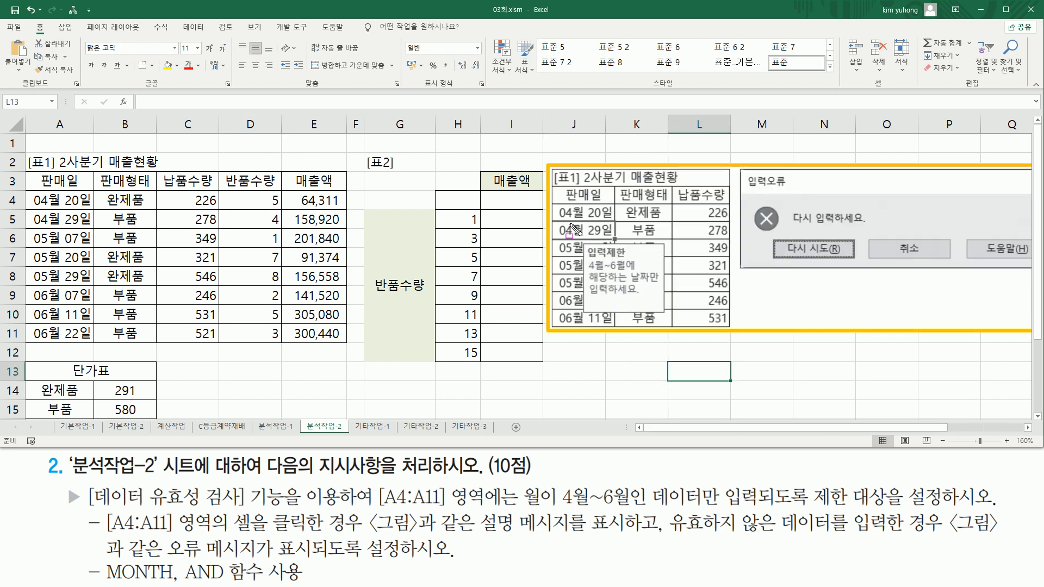
pyautogui.moveTo(552, 204); pyautogui.dragTo(618, 324)
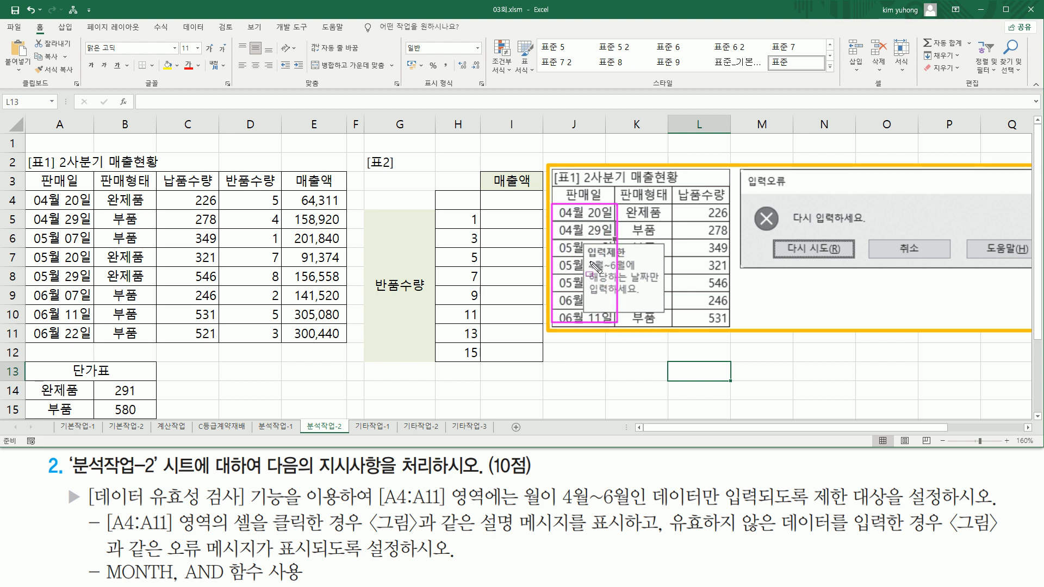
pyautogui.moveTo(586, 241); pyautogui.dragTo(664, 321)
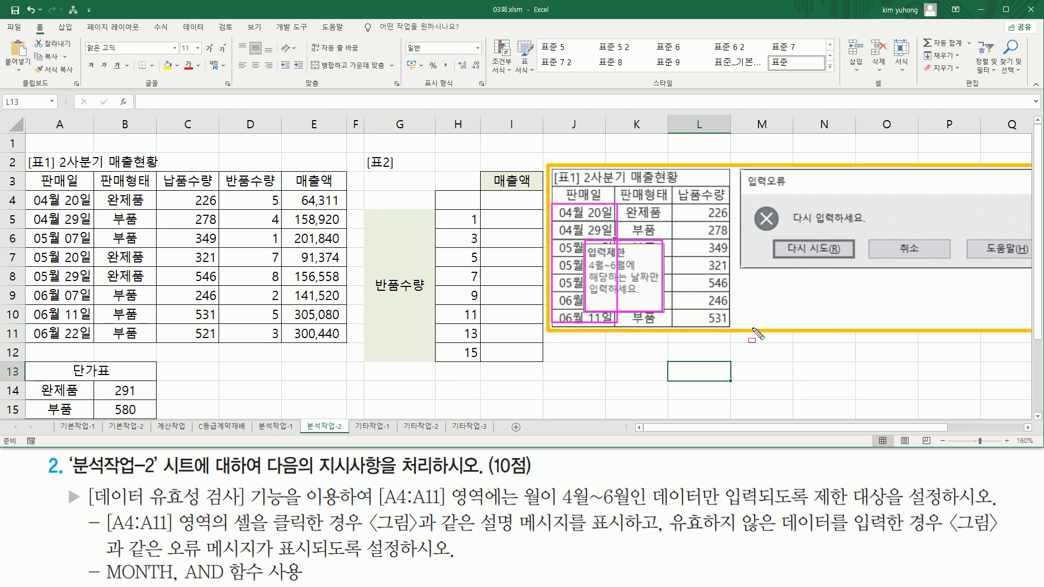
pyautogui.moveTo(744, 167); pyautogui.dragTo(1036, 271)
pyautogui.press('Escape')
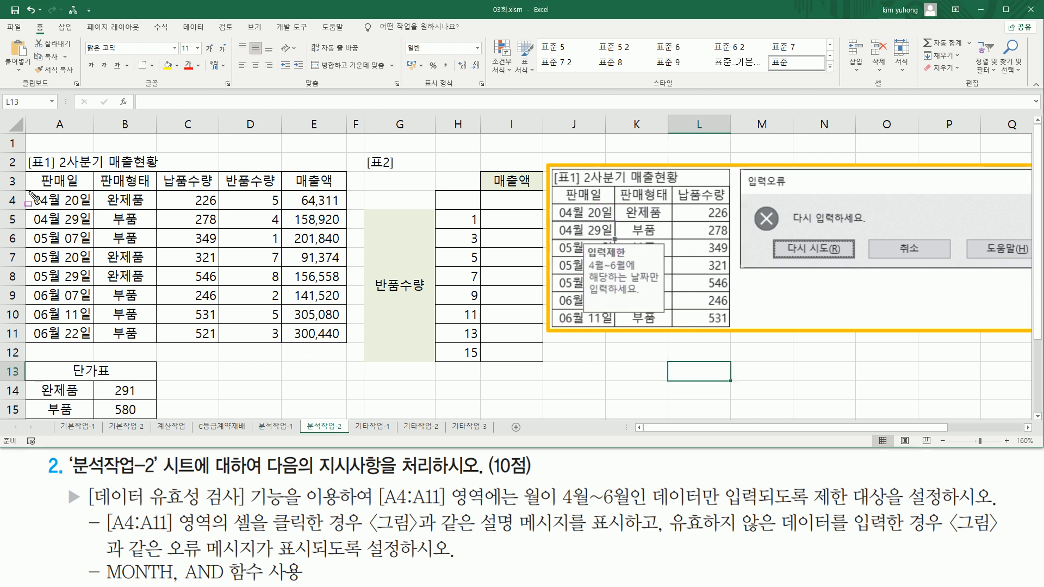
pyautogui.moveTo(29, 192)
pyautogui.mouseDown()
pyautogui.moveTo(84, 302)
pyautogui.moveTo(86, 343)
pyautogui.mouseUp()
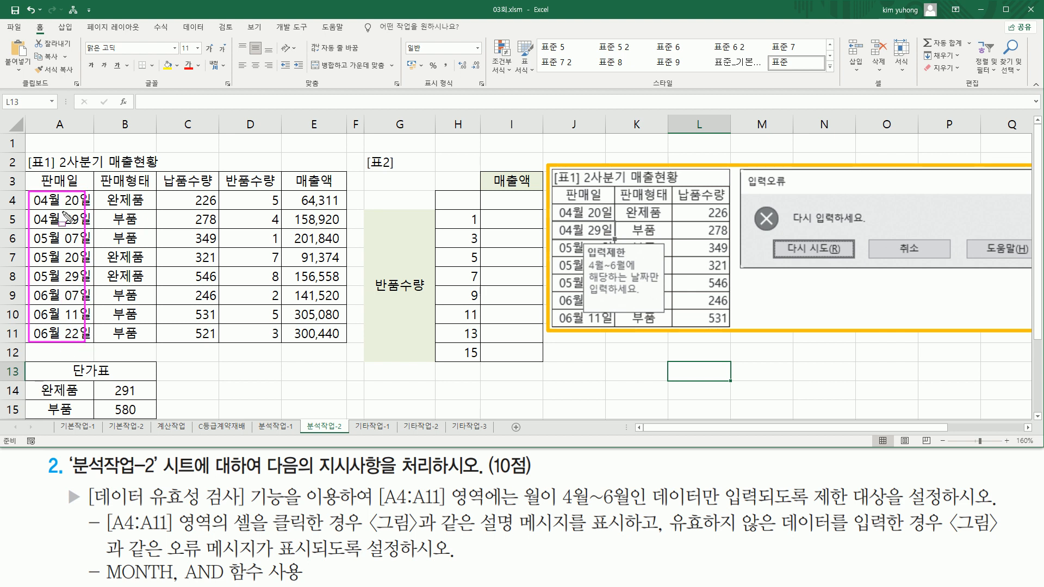
pyautogui.moveTo(560, 481)
pyautogui.mouseDown()
pyautogui.moveTo(602, 513)
pyautogui.moveTo(760, 509)
pyautogui.mouseUp()
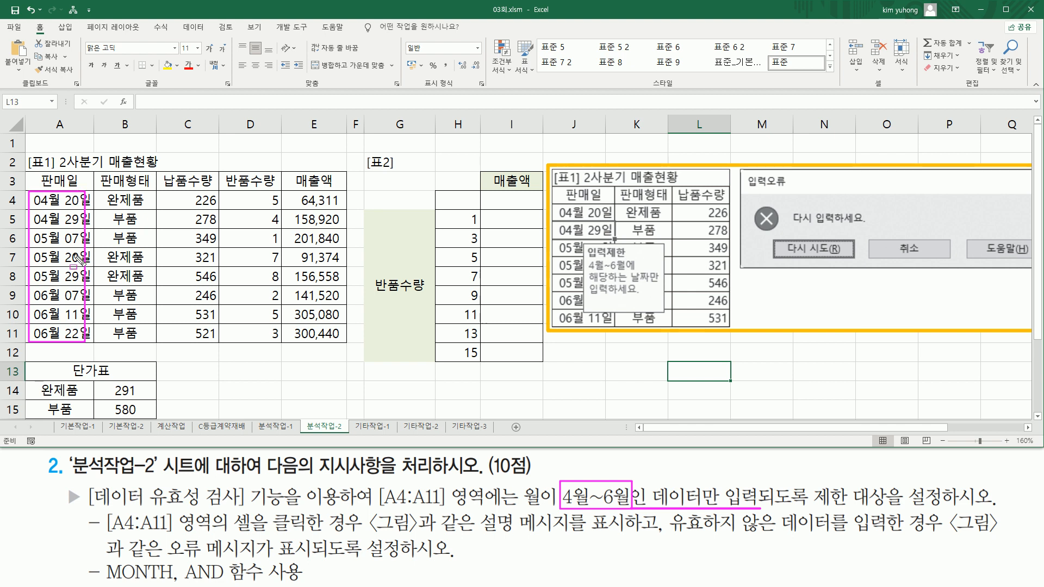
pyautogui.moveTo(105, 562); pyautogui.dragTo(172, 583)
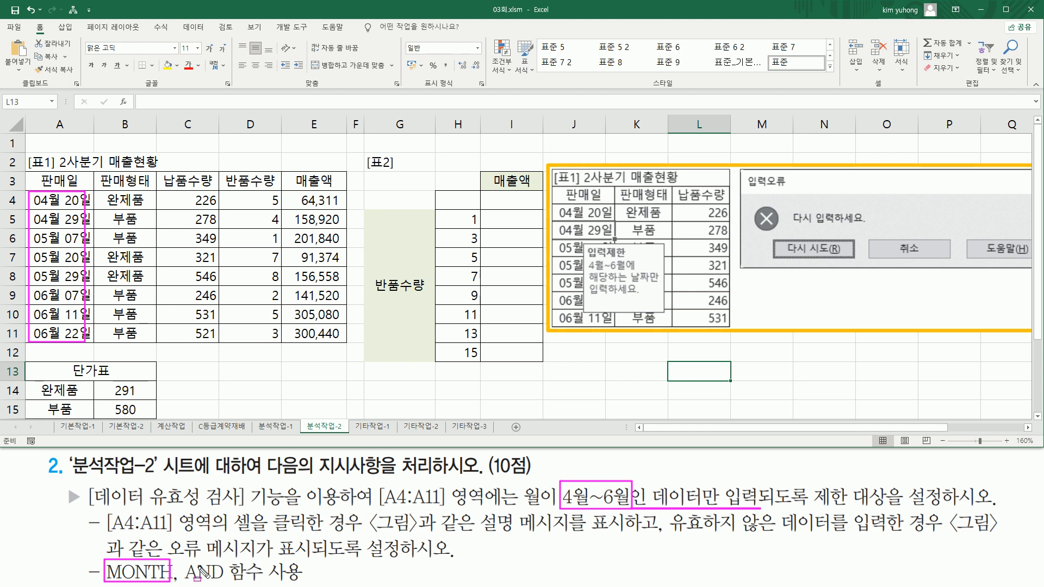
pyautogui.moveTo(185, 561)
pyautogui.mouseDown()
pyautogui.moveTo(206, 582)
pyautogui.moveTo(227, 584)
pyautogui.mouseUp()
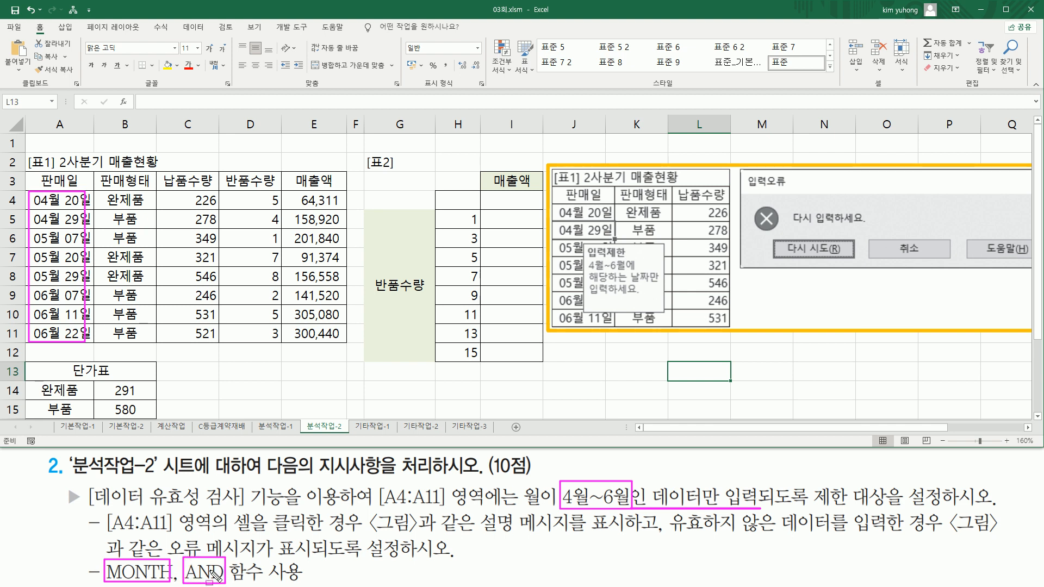
pyautogui.press('Escape')
pyautogui.click(123, 252)
# Step: Start a data validation rule for A4:A11 with 사용자 지정 as its 제한 대상
pyautogui.moveTo(53, 197); pyautogui.dragTo(49, 333)
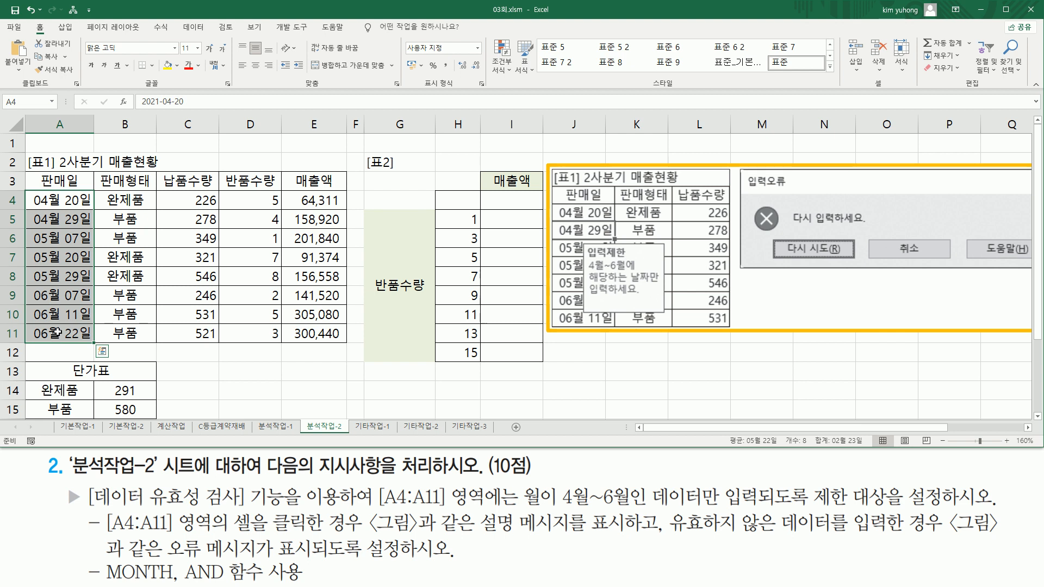
pyautogui.click(190, 29)
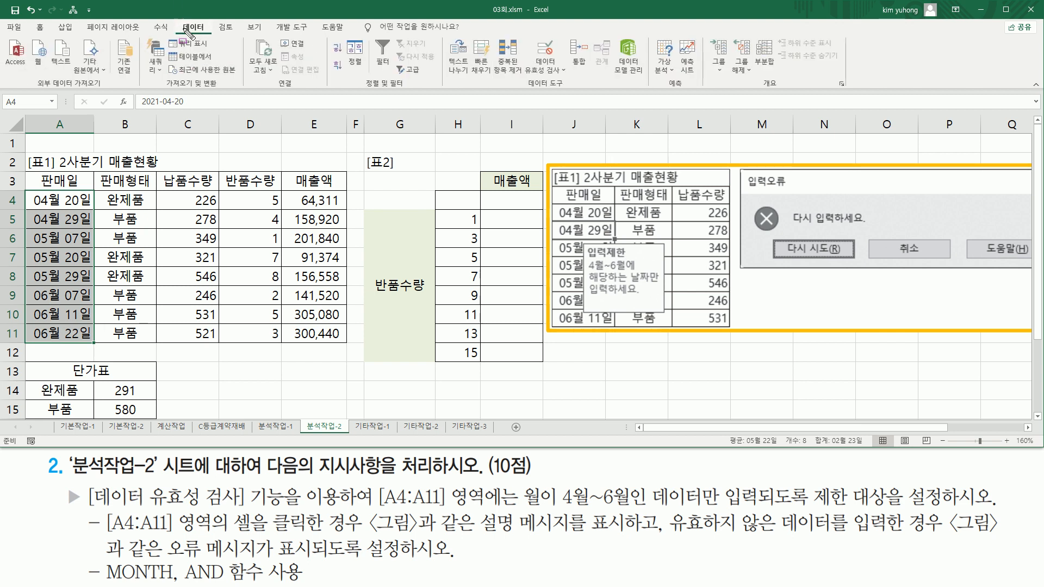
pyautogui.click(558, 73)
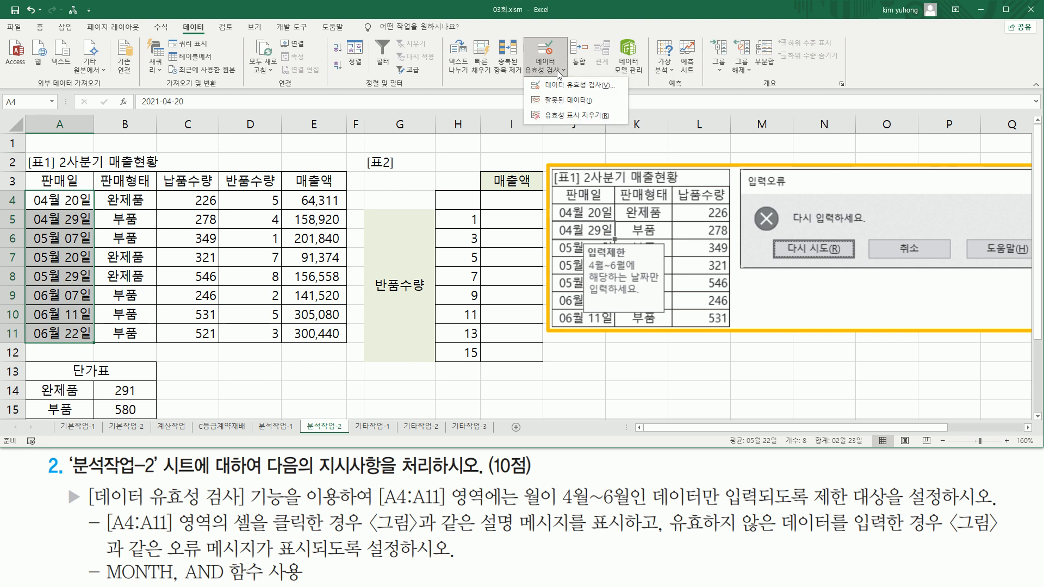
pyautogui.click(586, 87)
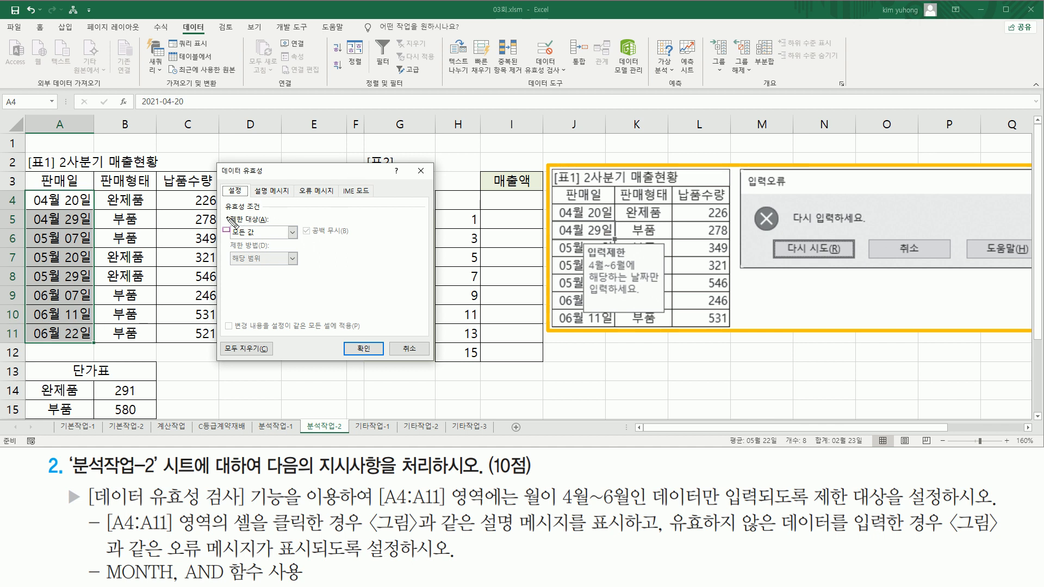
pyautogui.moveTo(226, 213); pyautogui.dragTo(274, 223)
pyautogui.click(292, 233)
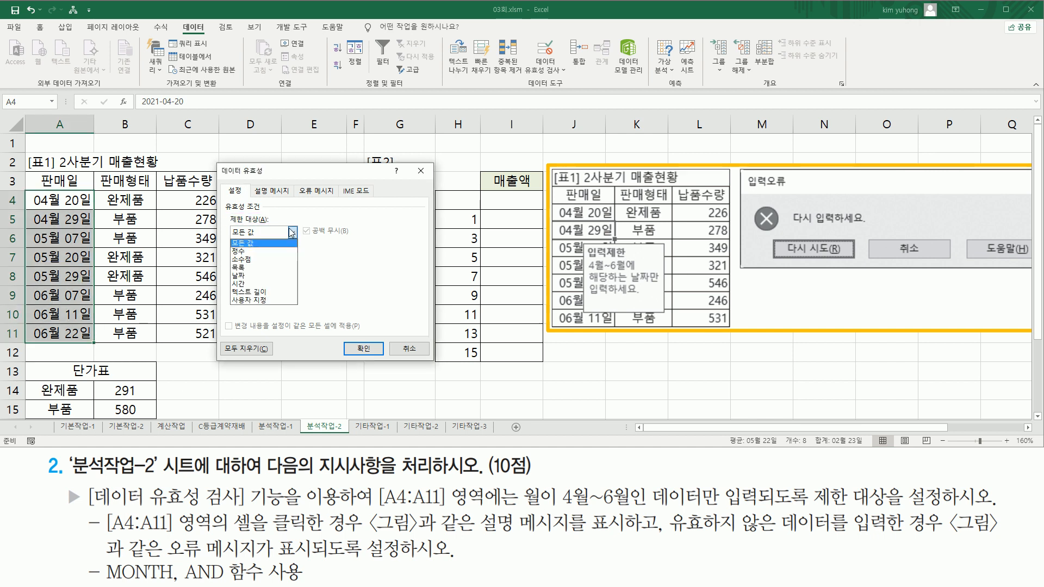
pyautogui.click(273, 301)
# Step: Enter the validation formula =and( month(A4)>=4, month(A4)<=6) for the A4:A11 rule
pyautogui.click(261, 284)
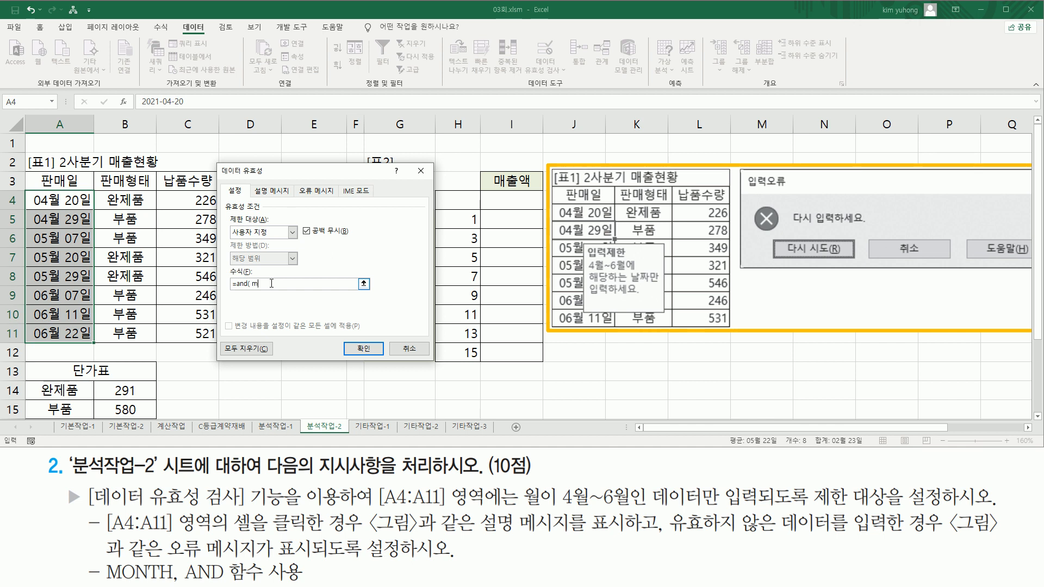
pyautogui.write('(')
pyautogui.click(66, 199)
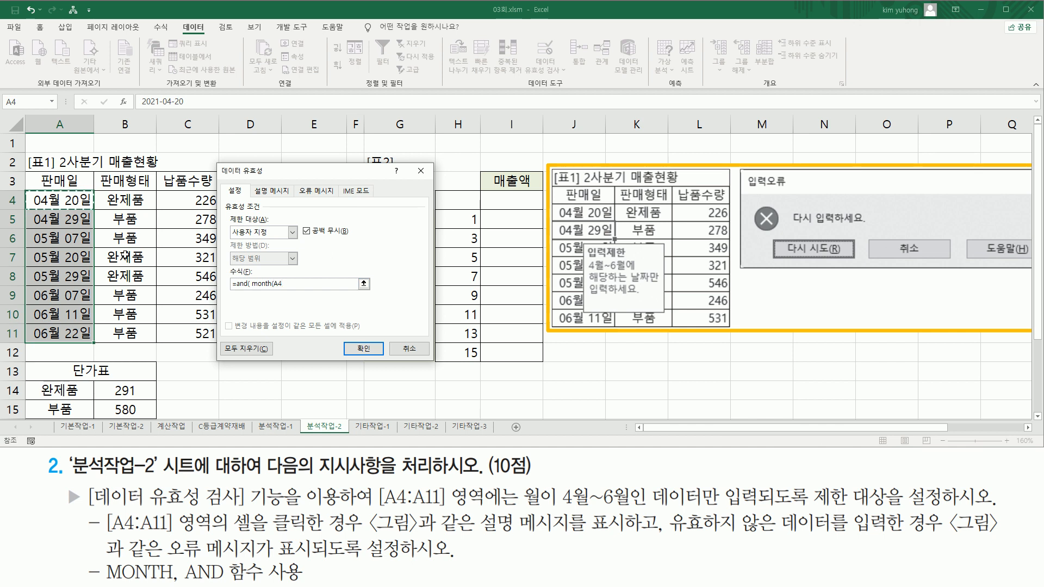
pyautogui.write(')>=4, month(')
pyautogui.click(75, 198)
pyautogui.write(')<=6')
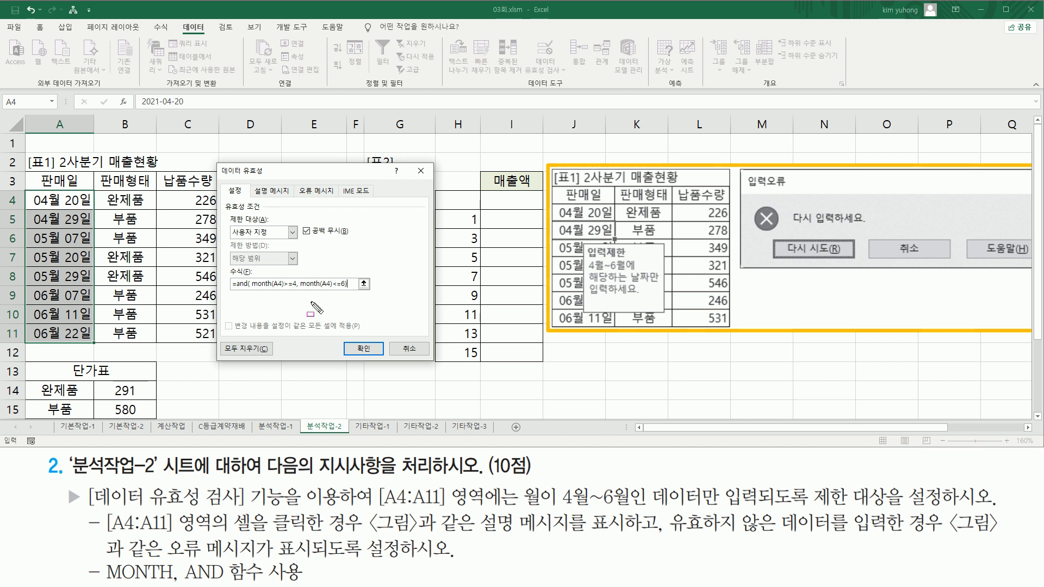
pyautogui.moveTo(253, 290); pyautogui.dragTo(344, 290)
pyautogui.moveTo(558, 481); pyautogui.dragTo(635, 509)
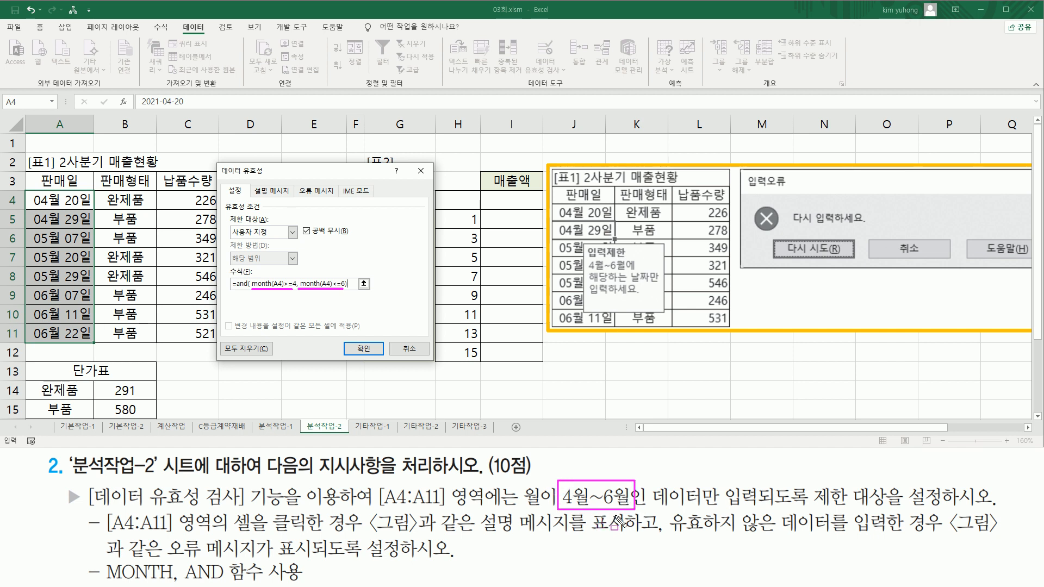
pyautogui.moveTo(231, 276); pyautogui.dragTo(350, 297)
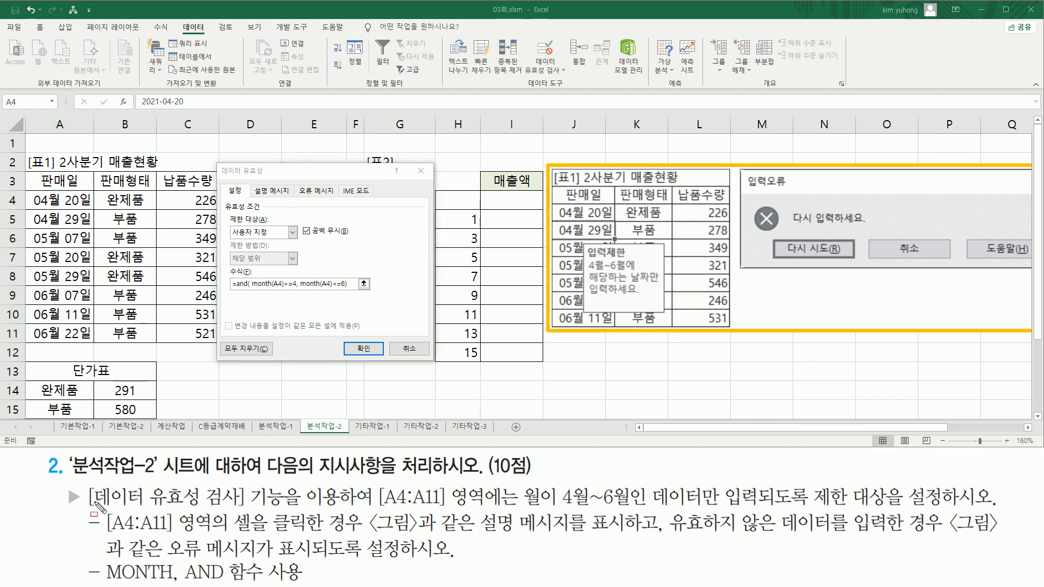
pyautogui.moveTo(87, 482); pyautogui.dragTo(998, 504)
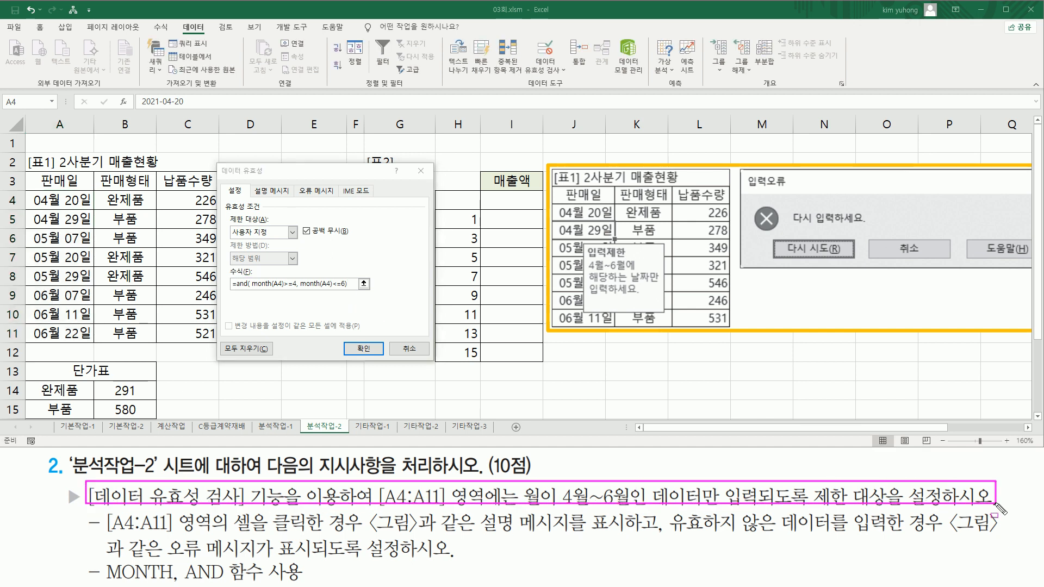
pyautogui.moveTo(107, 536); pyautogui.dragTo(170, 510)
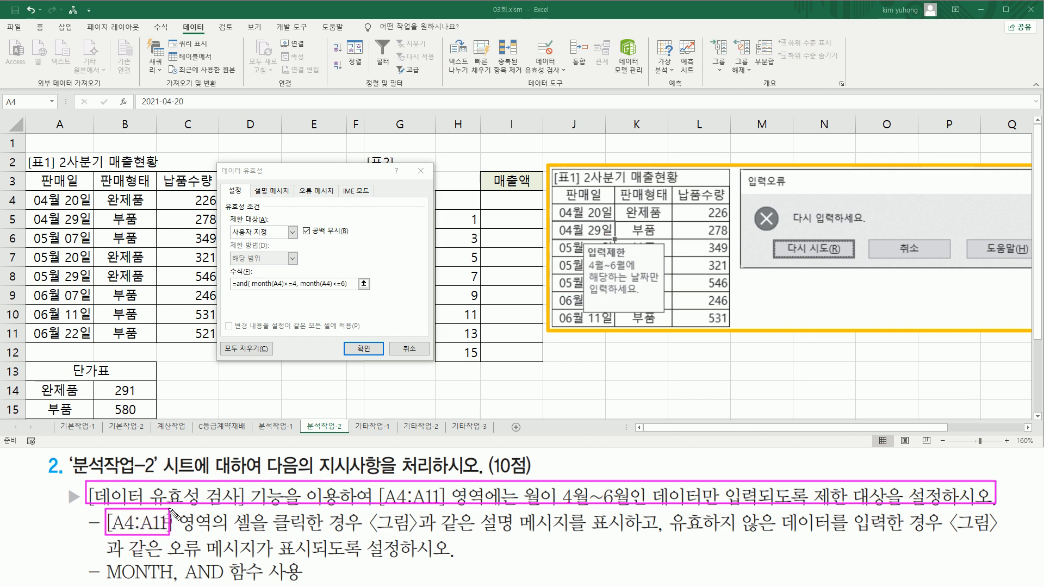
pyautogui.moveTo(235, 531); pyautogui.dragTo(348, 532)
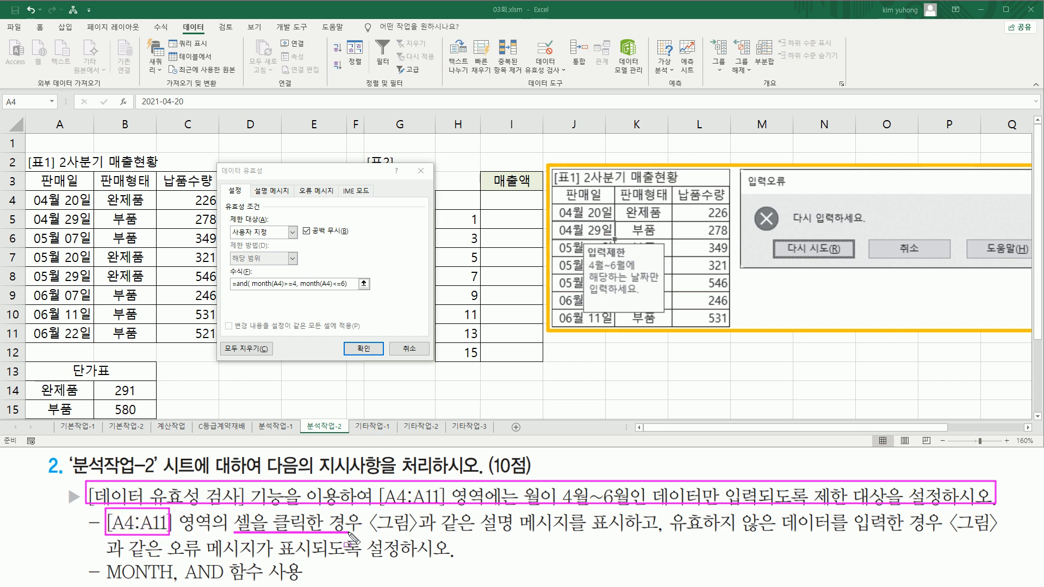
pyautogui.moveTo(480, 534); pyautogui.dragTo(620, 535)
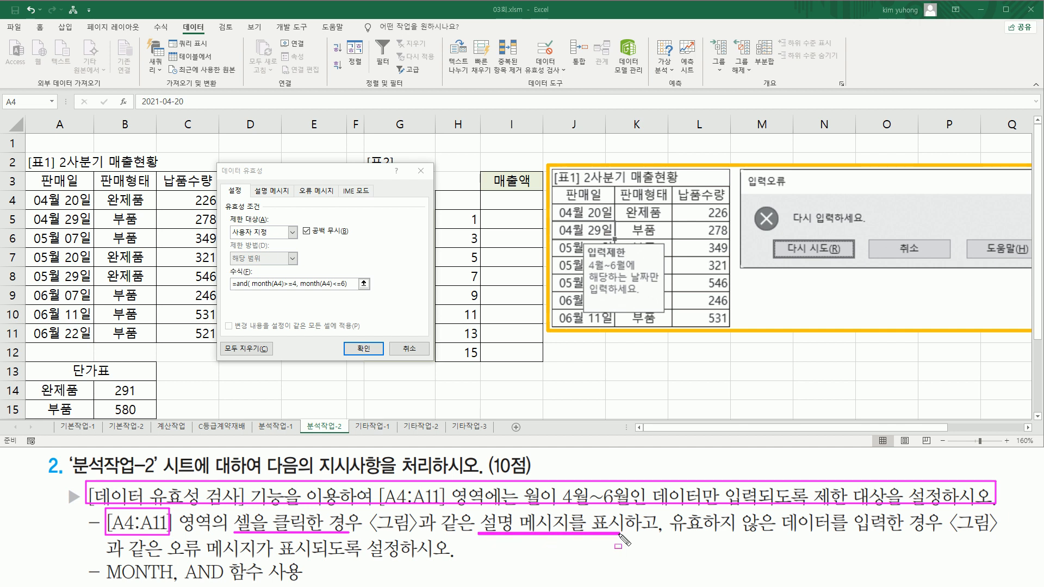
pyautogui.moveTo(255, 181); pyautogui.dragTo(289, 201)
pyautogui.press('Escape')
# Step: Give the rule an input message titled 입력제한 with the text "4월~6월에 해당하는 날짜만 입력하세요."
pyautogui.click(267, 193)
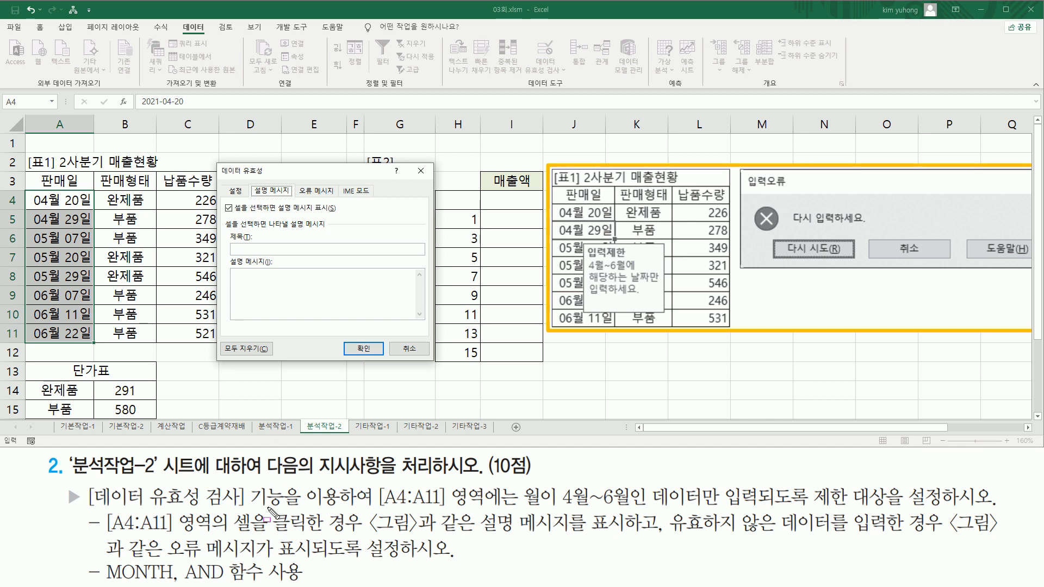
pyautogui.moveTo(235, 531); pyautogui.dragTo(356, 531)
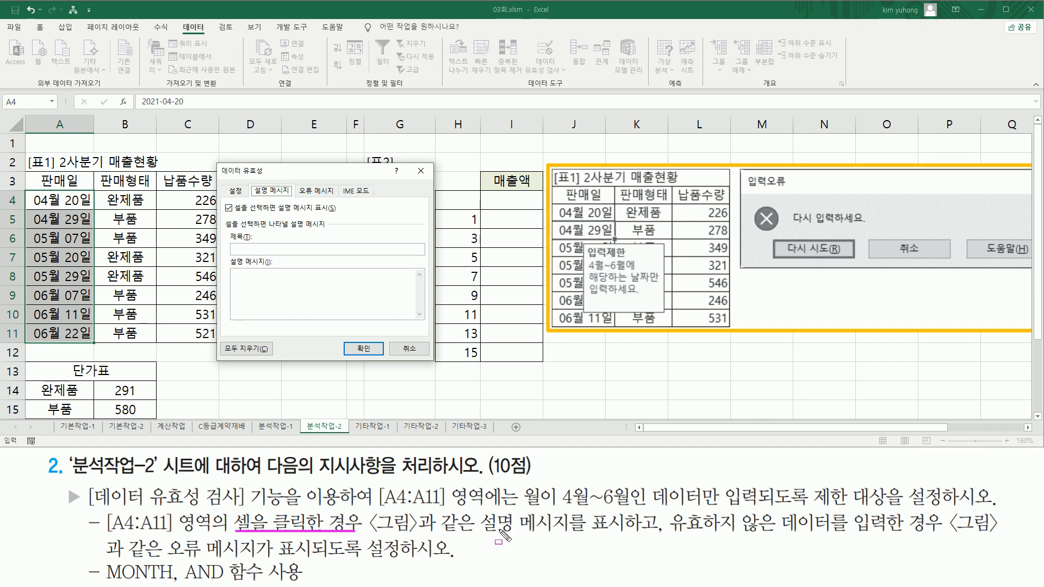
pyautogui.moveTo(480, 505); pyautogui.dragTo(632, 539)
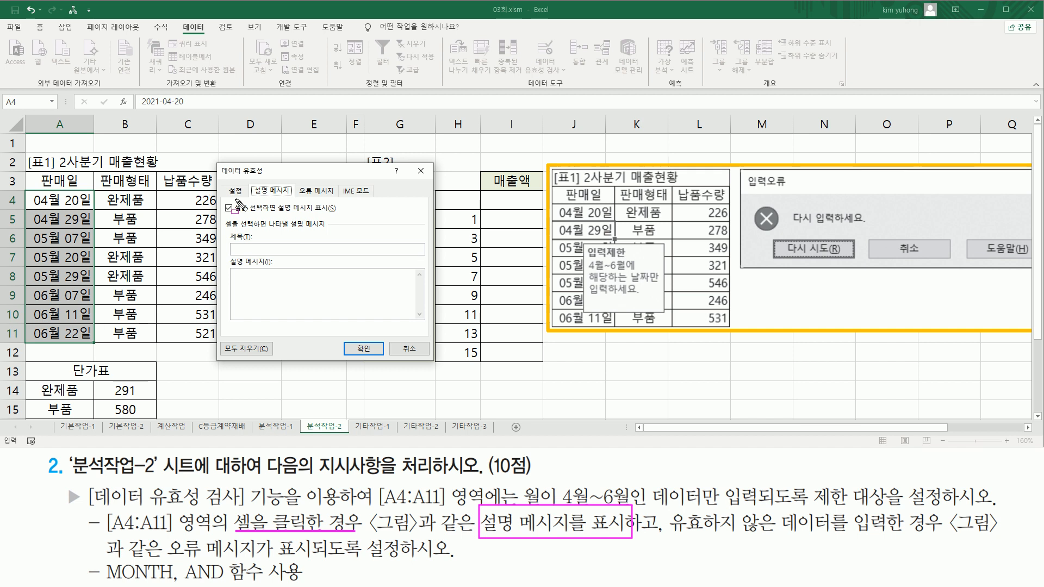
pyautogui.moveTo(235, 215)
pyautogui.mouseDown()
pyautogui.moveTo(339, 213)
pyautogui.moveTo(339, 204)
pyautogui.mouseUp()
pyautogui.moveTo(222, 200); pyautogui.dragTo(235, 218)
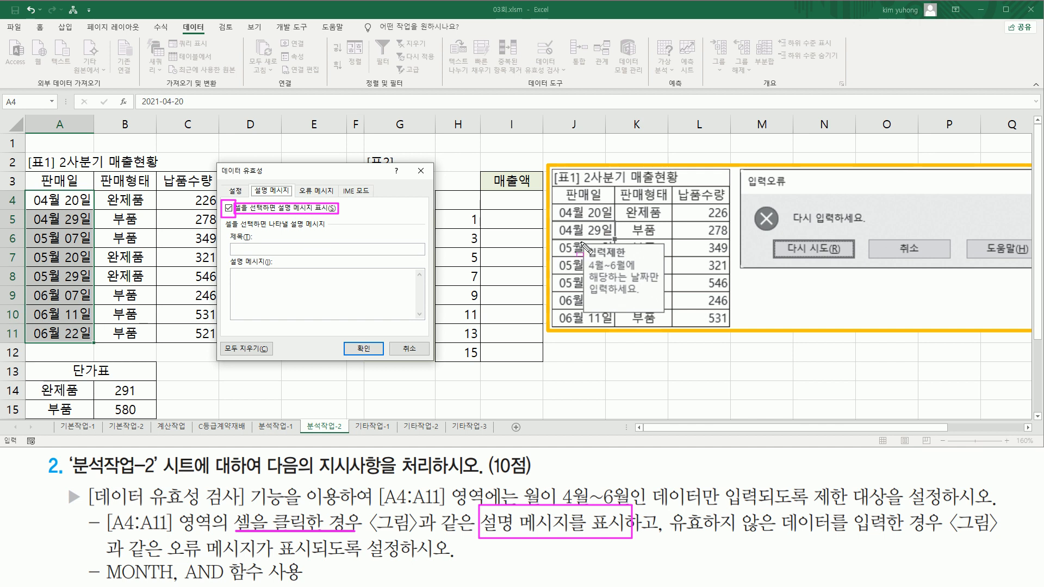
pyautogui.moveTo(586, 244)
pyautogui.mouseDown()
pyautogui.moveTo(629, 245)
pyautogui.moveTo(631, 258)
pyautogui.moveTo(586, 285)
pyautogui.moveTo(659, 272)
pyautogui.moveTo(663, 298)
pyautogui.moveTo(642, 296)
pyautogui.mouseUp()
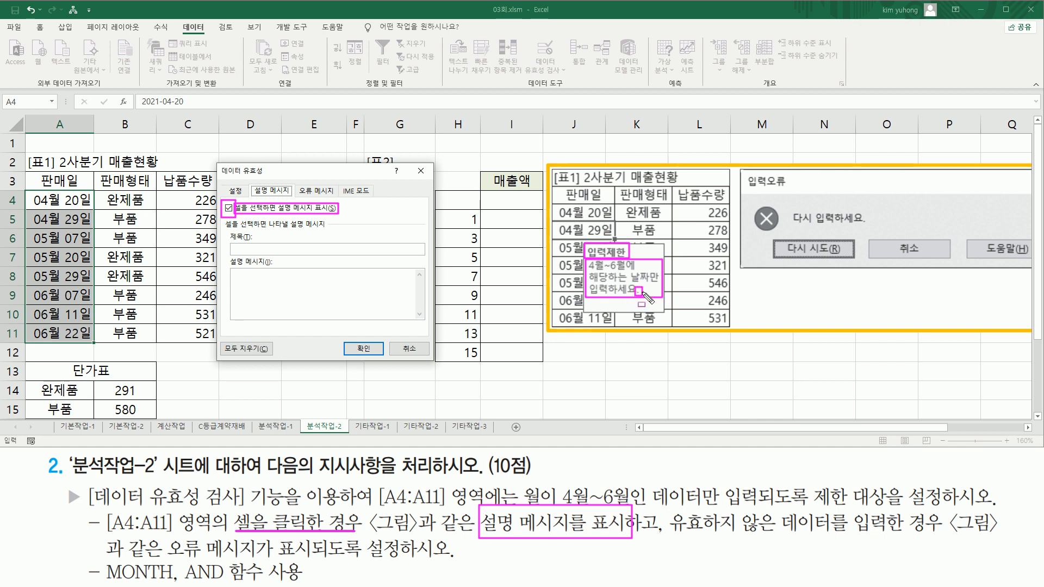
pyautogui.press('Escape')
pyautogui.click(279, 248)
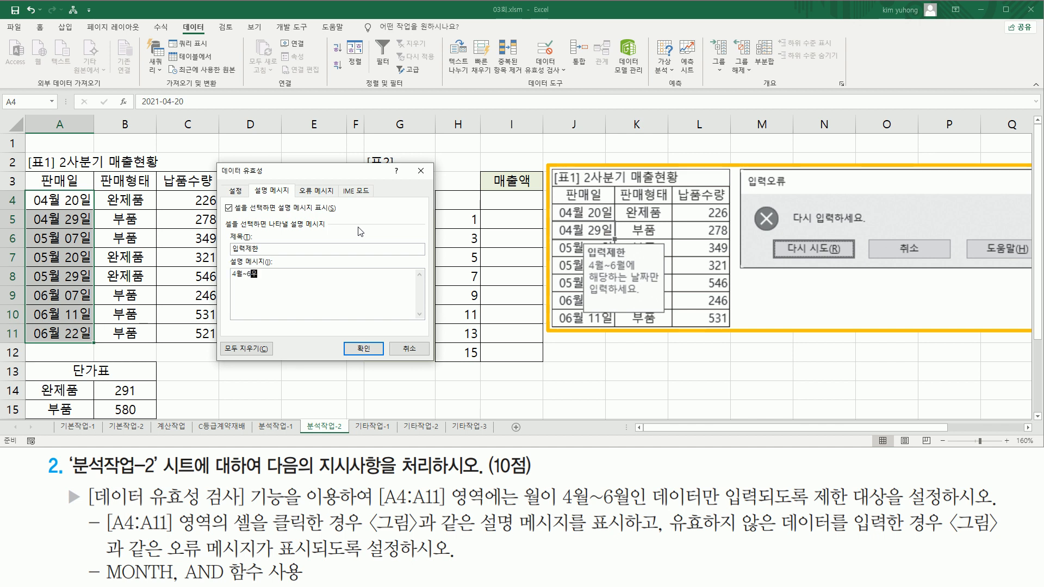
pyautogui.write('당ㅎ')
pyautogui.write('는 날짜만 입력하')
pyautogui.write('세요.')
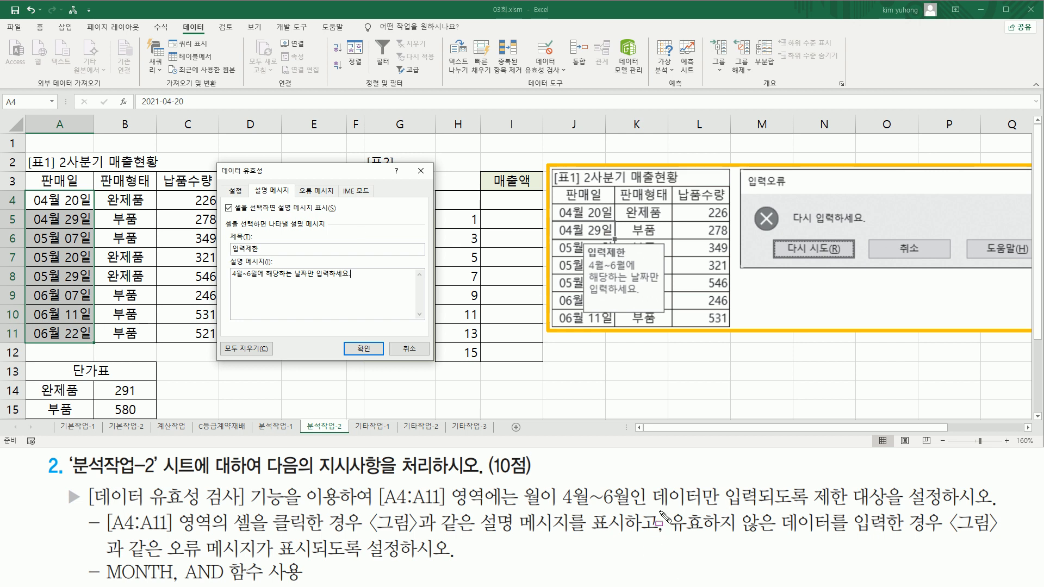
pyautogui.moveTo(664, 506)
pyautogui.mouseDown()
pyautogui.moveTo(665, 544)
pyautogui.moveTo(940, 535)
pyautogui.mouseUp()
pyautogui.moveTo(129, 555); pyautogui.dragTo(439, 557)
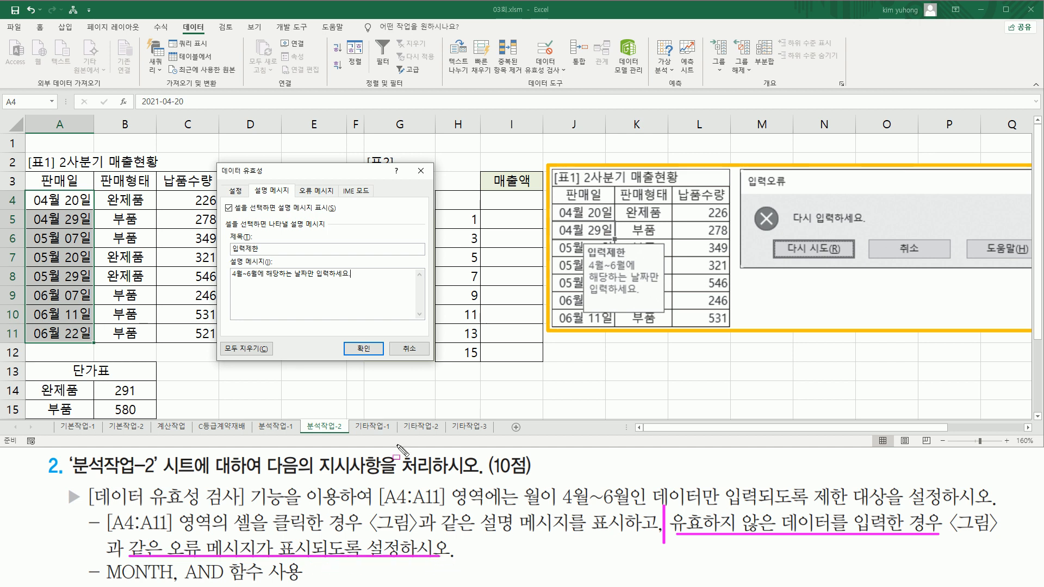
pyautogui.moveTo(307, 199); pyautogui.dragTo(338, 200)
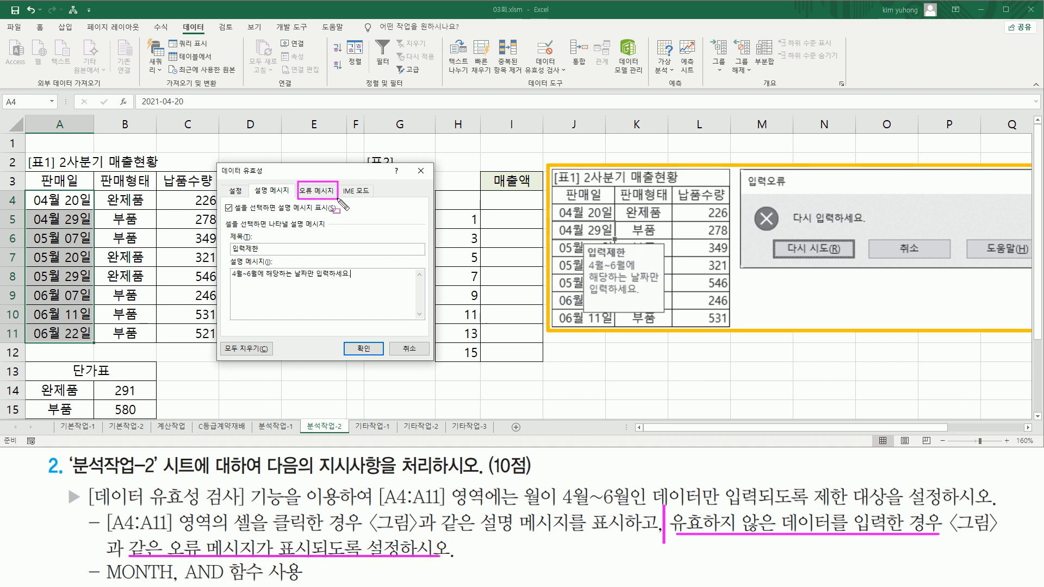
# Step: Give the rule an error message titled 입력오류 with the text "다시 입력하세요."
pyautogui.click(318, 192)
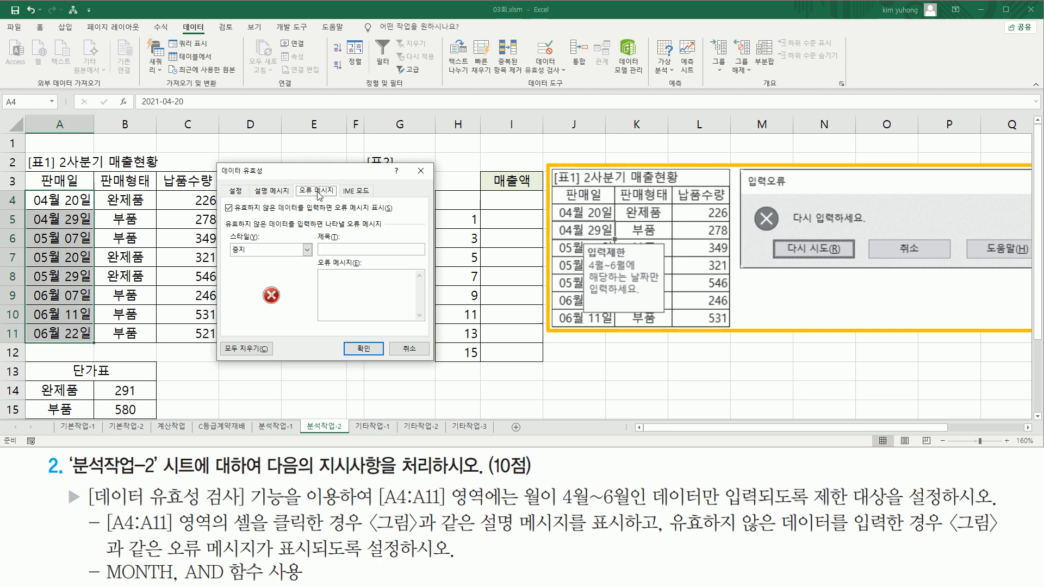
pyautogui.moveTo(224, 214); pyautogui.dragTo(400, 214)
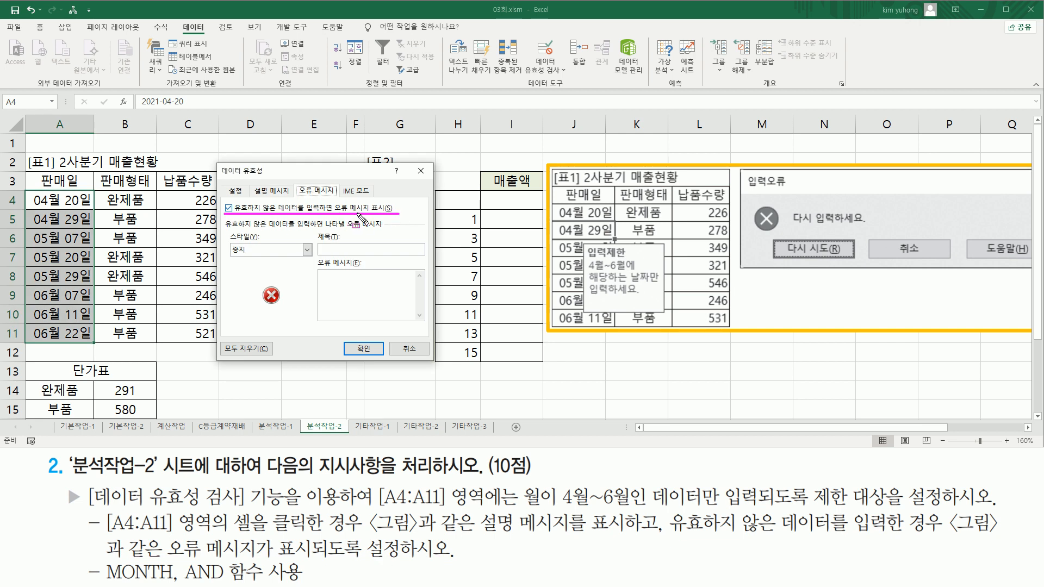
pyautogui.moveTo(224, 200); pyautogui.dragTo(235, 214)
pyautogui.moveTo(755, 204)
pyautogui.mouseDown()
pyautogui.moveTo(797, 247)
pyautogui.moveTo(785, 236)
pyautogui.mouseUp()
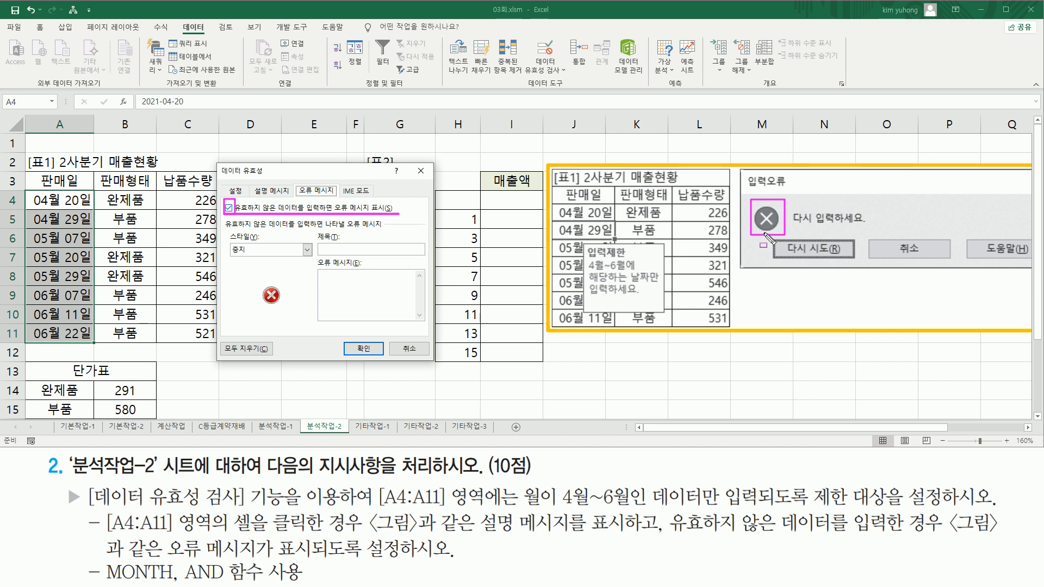
pyautogui.moveTo(225, 231)
pyautogui.mouseDown()
pyautogui.moveTo(259, 254)
pyautogui.moveTo(264, 301)
pyautogui.moveTo(282, 308)
pyautogui.mouseUp()
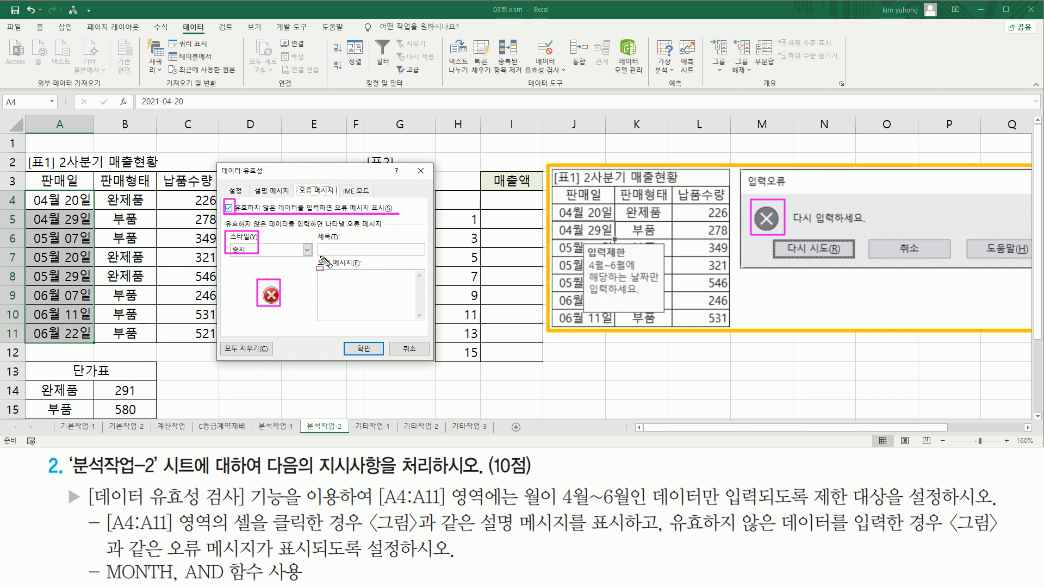
pyautogui.press('Escape')
pyautogui.moveTo(308, 227)
pyautogui.mouseDown()
pyautogui.moveTo(419, 263)
pyautogui.moveTo(430, 255)
pyautogui.mouseUp()
pyautogui.moveTo(746, 175)
pyautogui.mouseDown()
pyautogui.moveTo(790, 189)
pyautogui.moveTo(791, 176)
pyautogui.mouseUp()
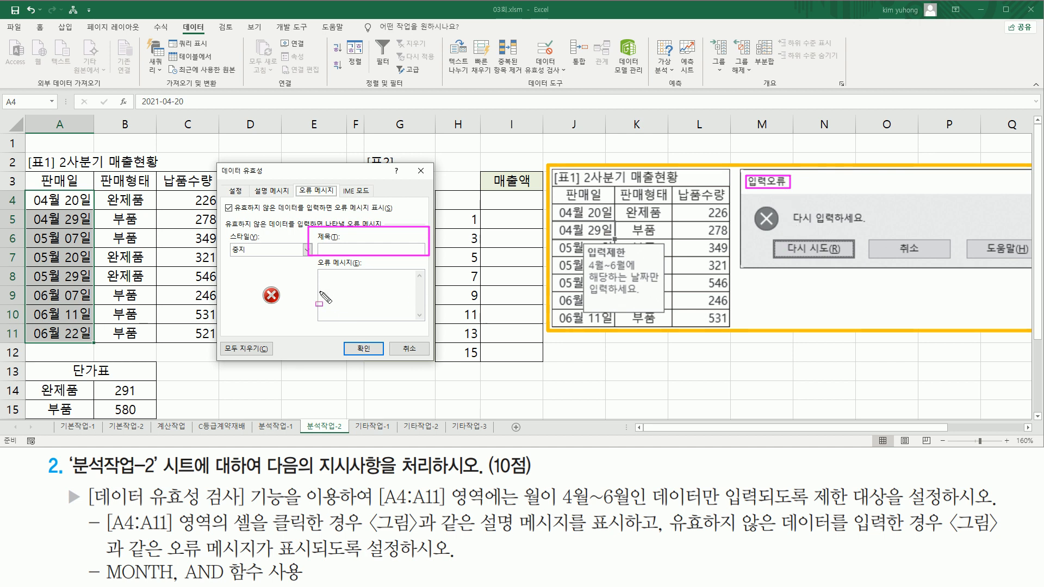
pyautogui.moveTo(311, 253)
pyautogui.mouseDown()
pyautogui.moveTo(409, 329)
pyautogui.moveTo(425, 327)
pyautogui.mouseUp()
pyautogui.moveTo(789, 224)
pyautogui.mouseDown()
pyautogui.moveTo(892, 224)
pyautogui.moveTo(868, 224)
pyautogui.mouseUp()
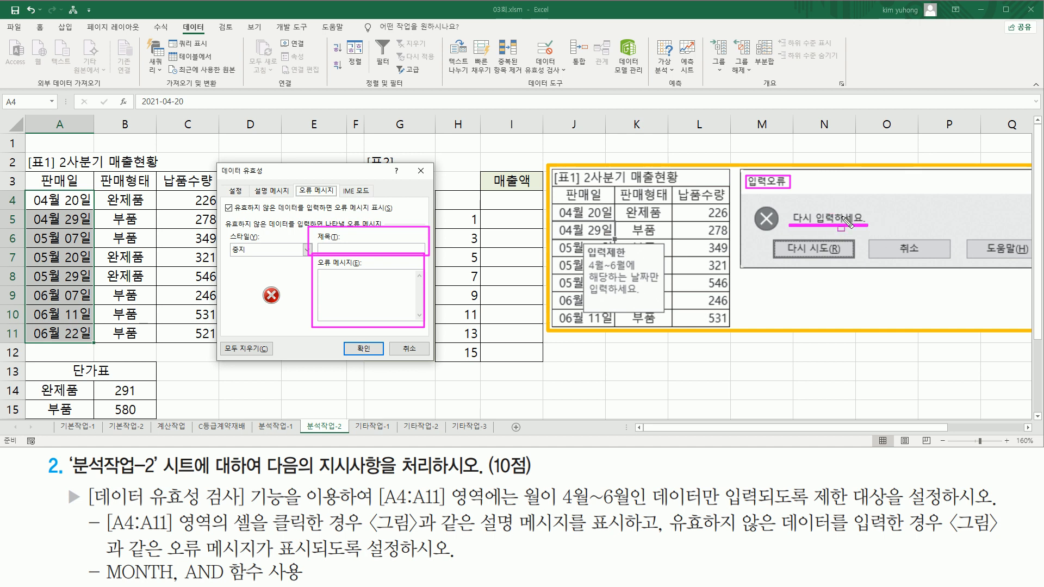
pyautogui.press('Escape')
pyautogui.click(338, 248)
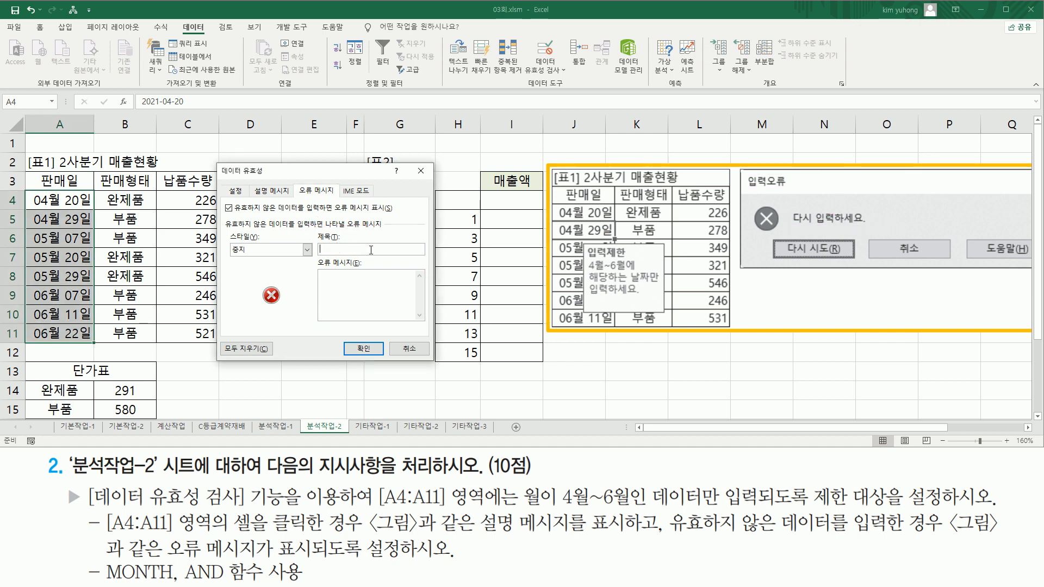
pyautogui.write('입력오류')
pyautogui.hotkey('ctrl', '2')
pyautogui.moveTo(859, 225); pyautogui.dragTo(873, 217)
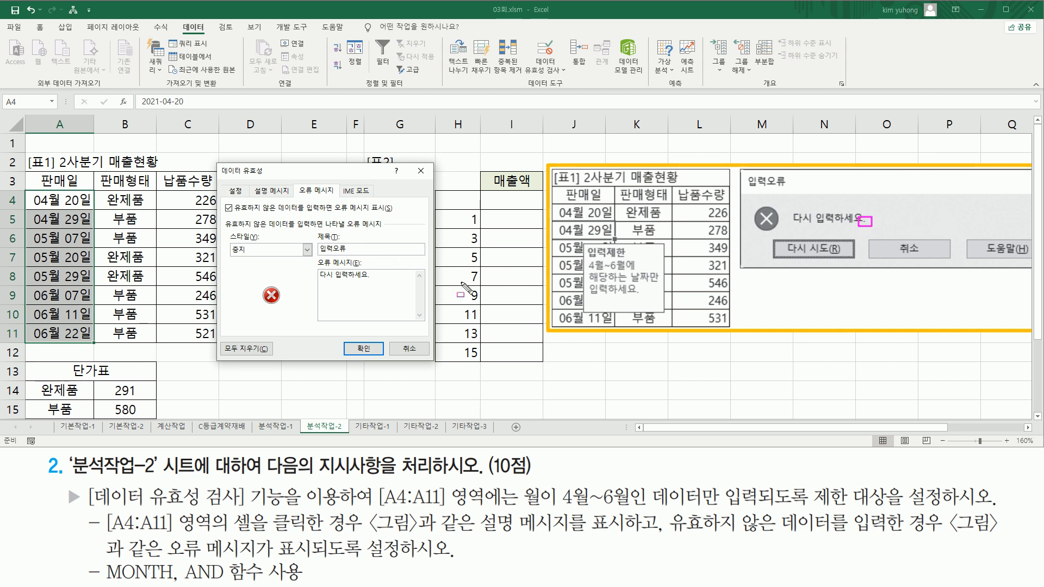
pyautogui.moveTo(363, 282); pyautogui.dragTo(375, 275)
pyautogui.moveTo(60, 480)
pyautogui.mouseDown()
pyautogui.moveTo(535, 585)
pyautogui.moveTo(1004, 583)
pyautogui.mouseUp()
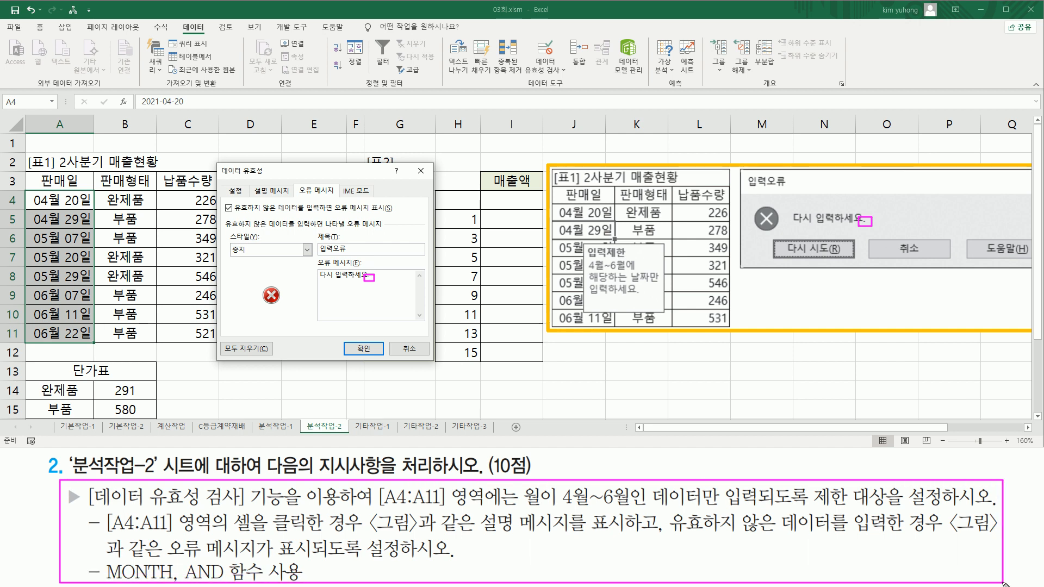
# Step: Apply the finished data validation rule to A4:A11
pyautogui.moveTo(347, 336); pyautogui.dragTo(380, 362)
pyautogui.press('Escape')
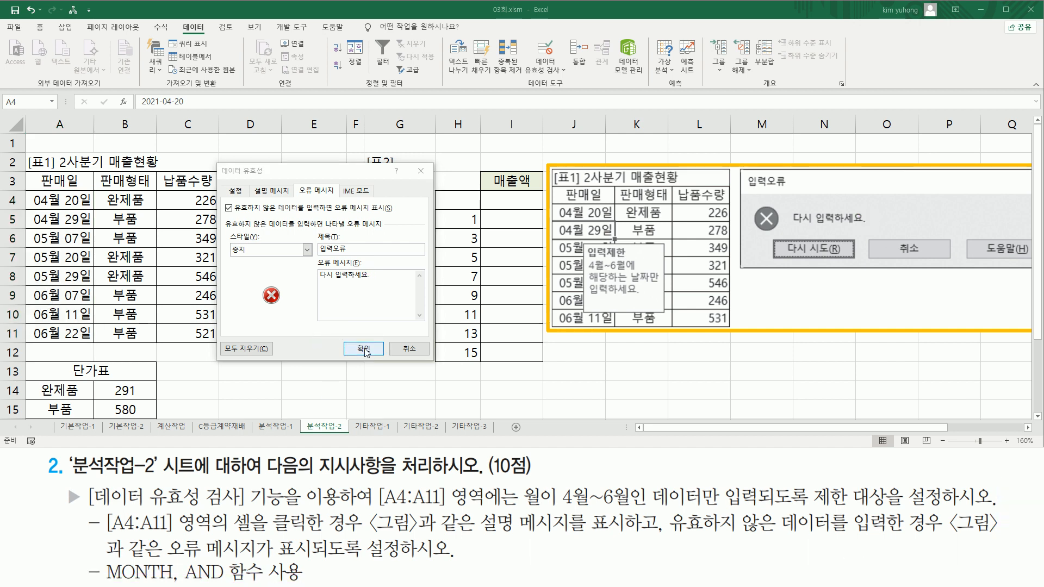
pyautogui.click(365, 351)
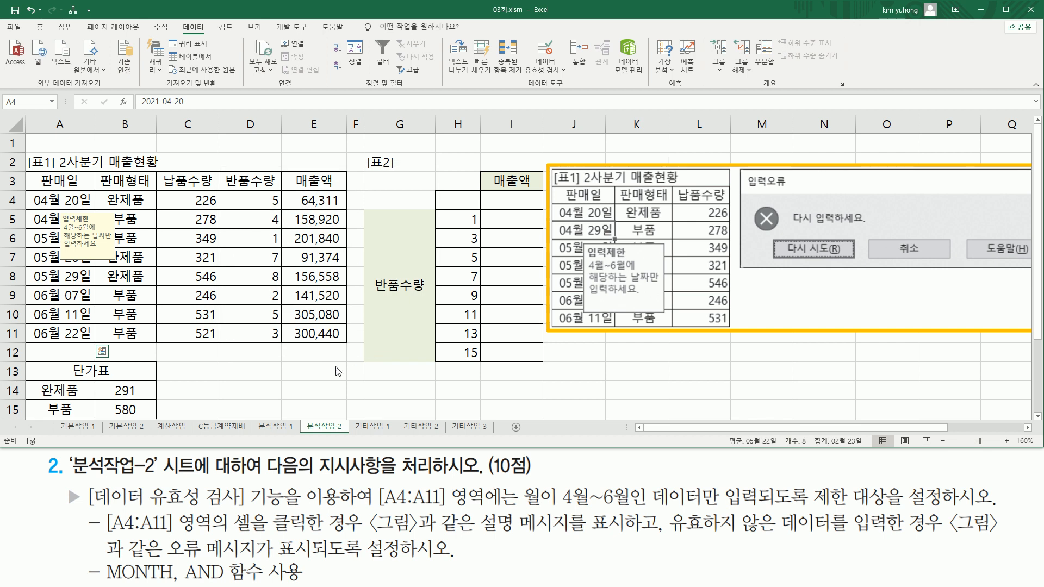
pyautogui.click(313, 390)
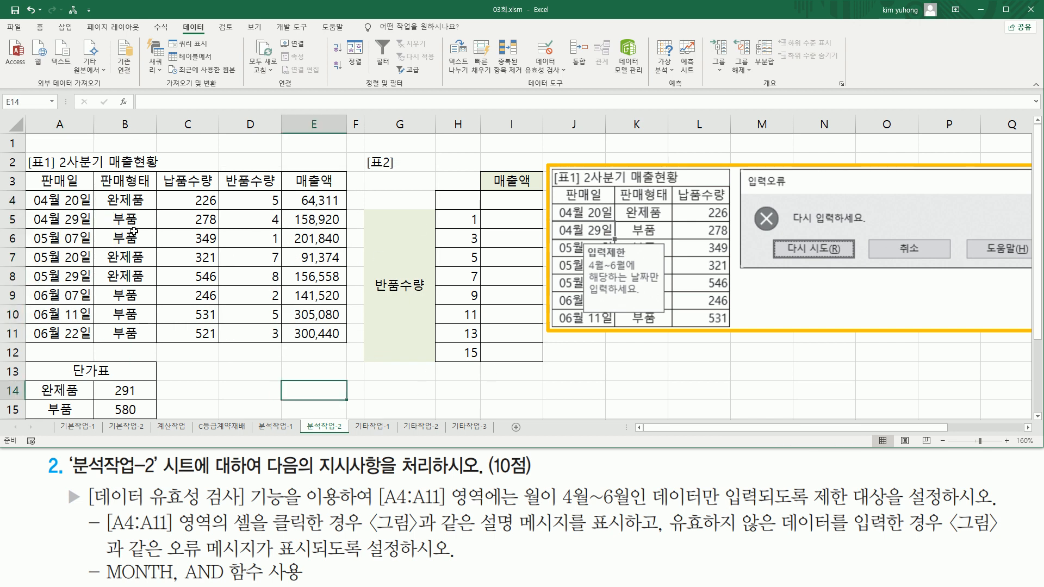
# Step: Test the validation rule by entering the date 2021-08-01 in A6, and cancel the entry
pyautogui.moveTo(28, 192); pyautogui.dragTo(82, 341)
pyautogui.click(177, 263)
pyautogui.click(44, 237)
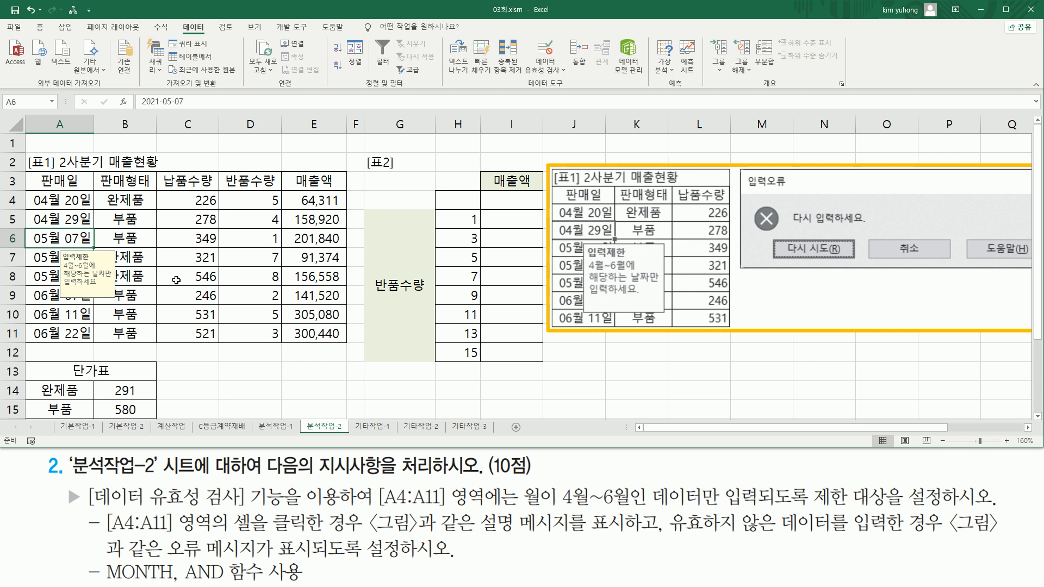
pyautogui.write('2021')
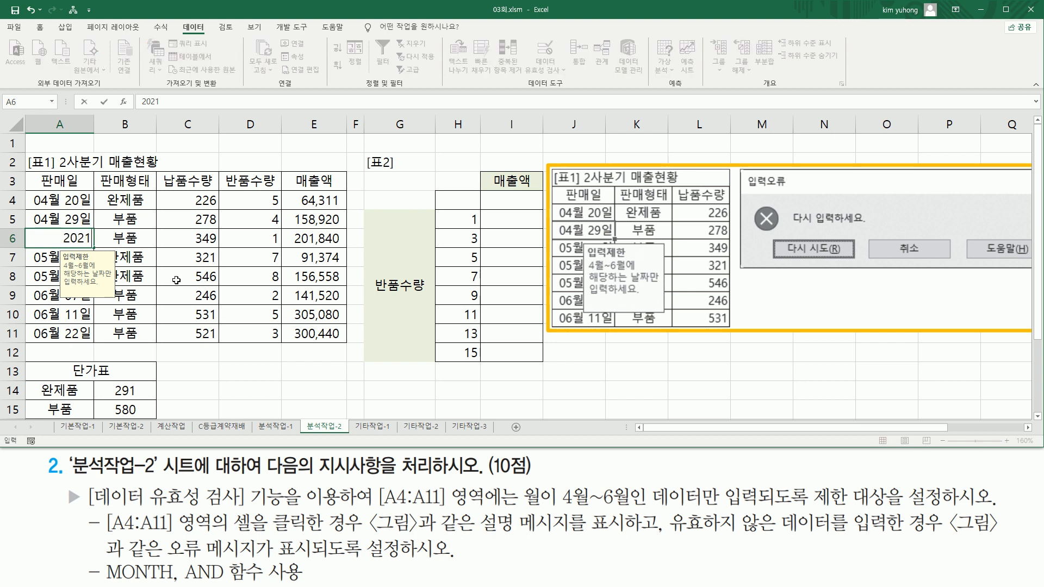
pyautogui.write('-08-01')
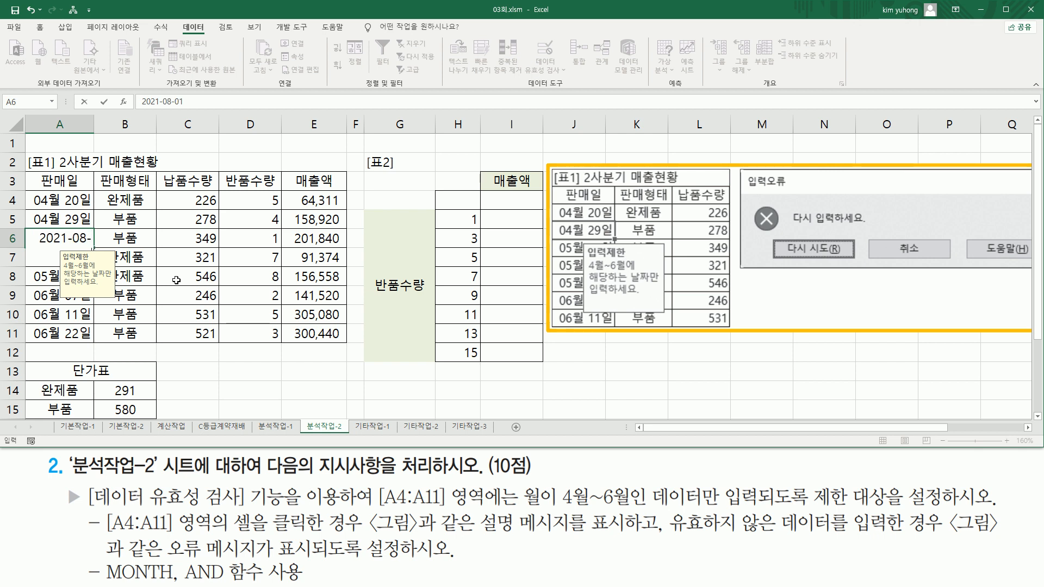
pyautogui.press('Return')
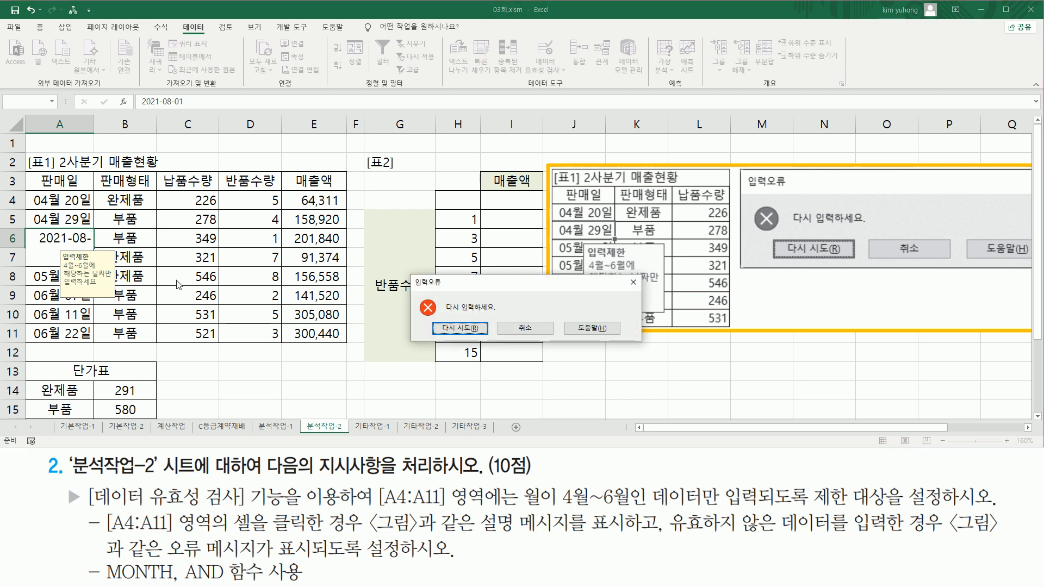
pyautogui.hotkey('ctrl', '2')
pyautogui.moveTo(413, 288)
pyautogui.mouseDown()
pyautogui.moveTo(446, 288)
pyautogui.moveTo(429, 318)
pyautogui.moveTo(502, 315)
pyautogui.mouseUp()
pyautogui.moveTo(743, 174)
pyautogui.mouseDown()
pyautogui.moveTo(772, 235)
pyautogui.moveTo(1031, 288)
pyautogui.moveTo(1011, 272)
pyautogui.mouseUp()
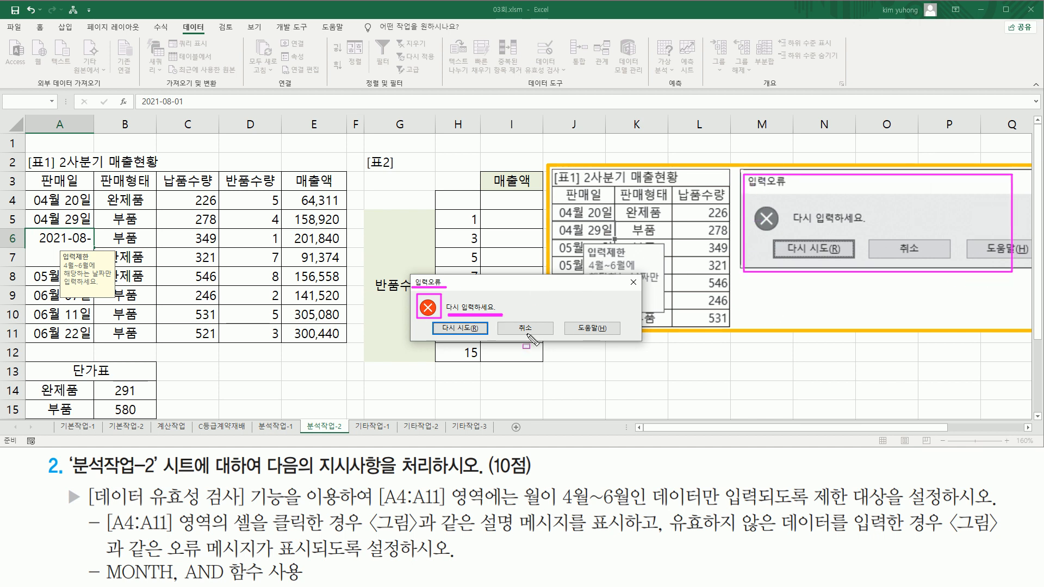
pyautogui.press('Escape')
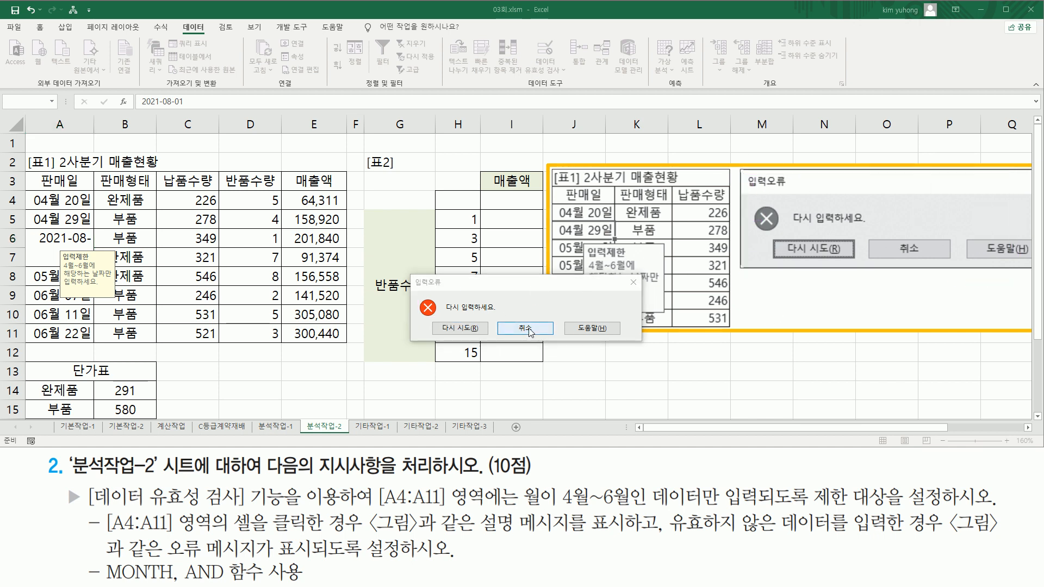
pyautogui.click(527, 329)
pyautogui.click(250, 220)
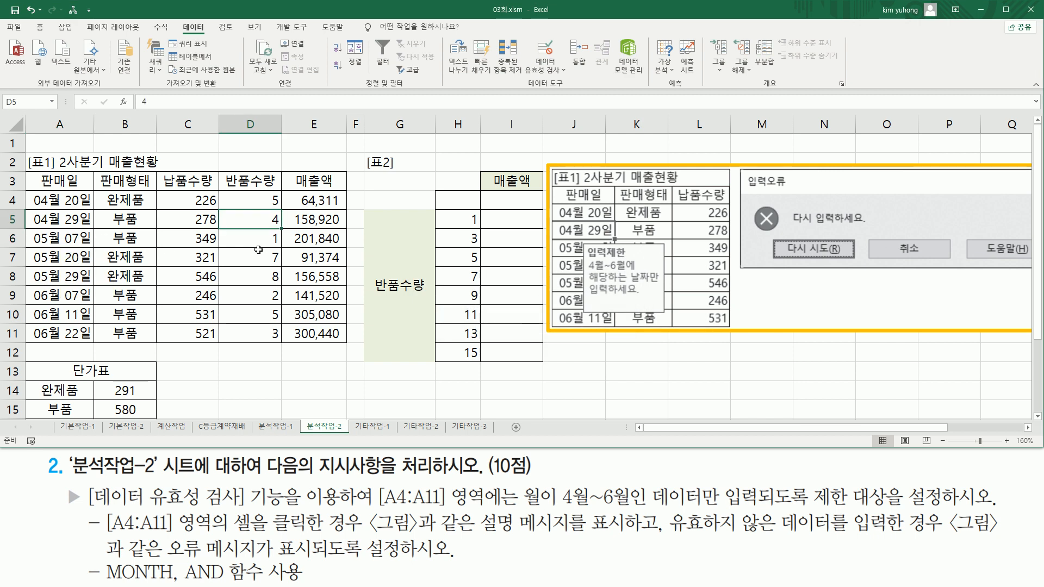
pyautogui.click(256, 372)
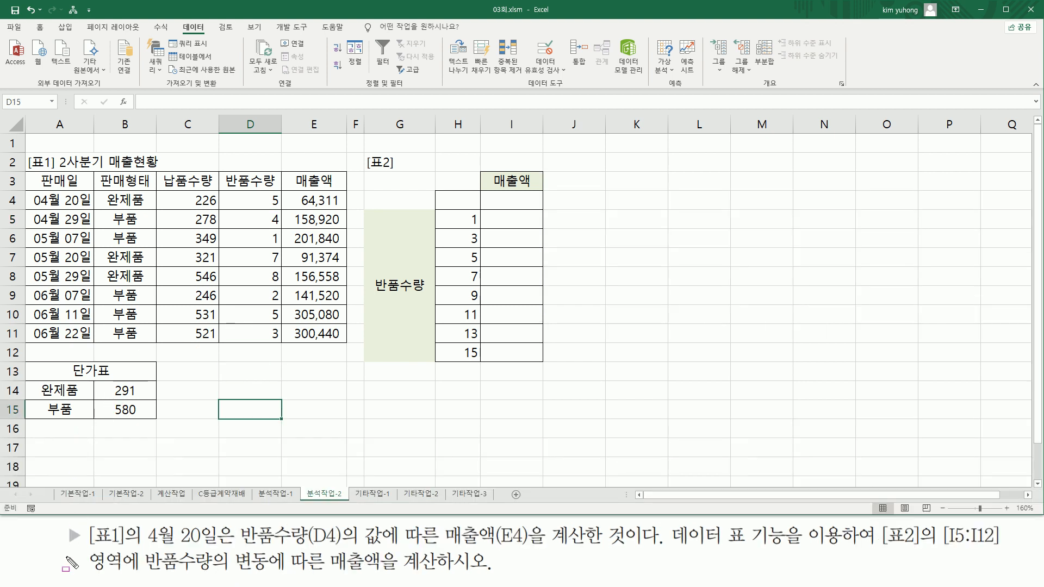
# Step: Examine the data table task: how 매출액 in E4 depends on 반품수량 in D4, and the target range I5:I12 of 표2
pyautogui.moveTo(85, 547)
pyautogui.mouseDown()
pyautogui.moveTo(132, 548)
pyautogui.moveTo(129, 522)
pyautogui.moveTo(210, 546)
pyautogui.moveTo(350, 551)
pyautogui.moveTo(344, 546)
pyautogui.moveTo(458, 539)
pyautogui.moveTo(534, 554)
pyautogui.moveTo(620, 552)
pyautogui.mouseUp()
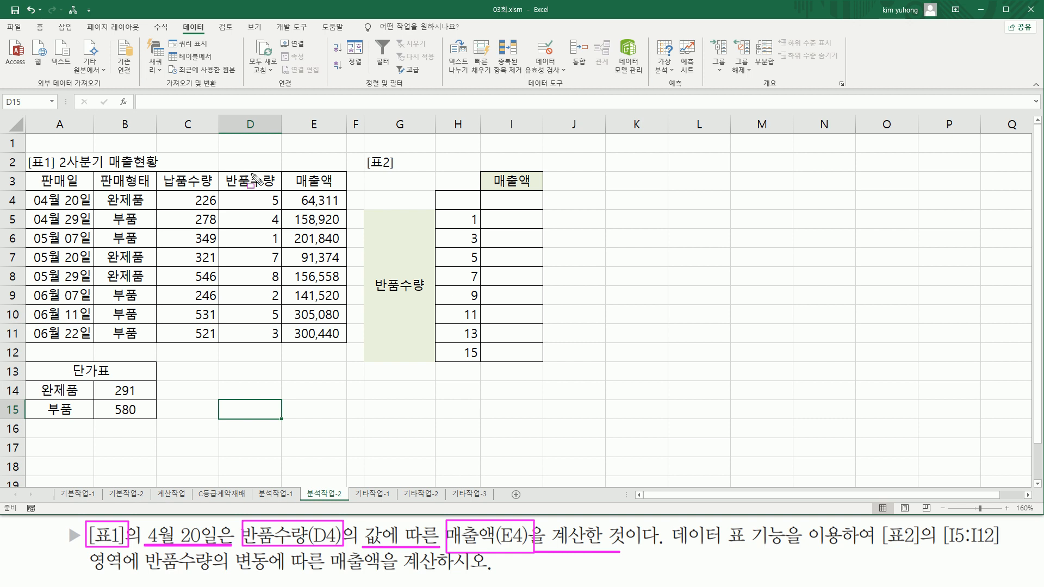
pyautogui.moveTo(227, 191)
pyautogui.mouseDown()
pyautogui.moveTo(281, 208)
pyautogui.moveTo(342, 208)
pyautogui.mouseUp()
pyautogui.moveTo(27, 210)
pyautogui.mouseDown()
pyautogui.moveTo(77, 210)
pyautogui.moveTo(90, 191)
pyautogui.moveTo(90, 209)
pyautogui.mouseUp()
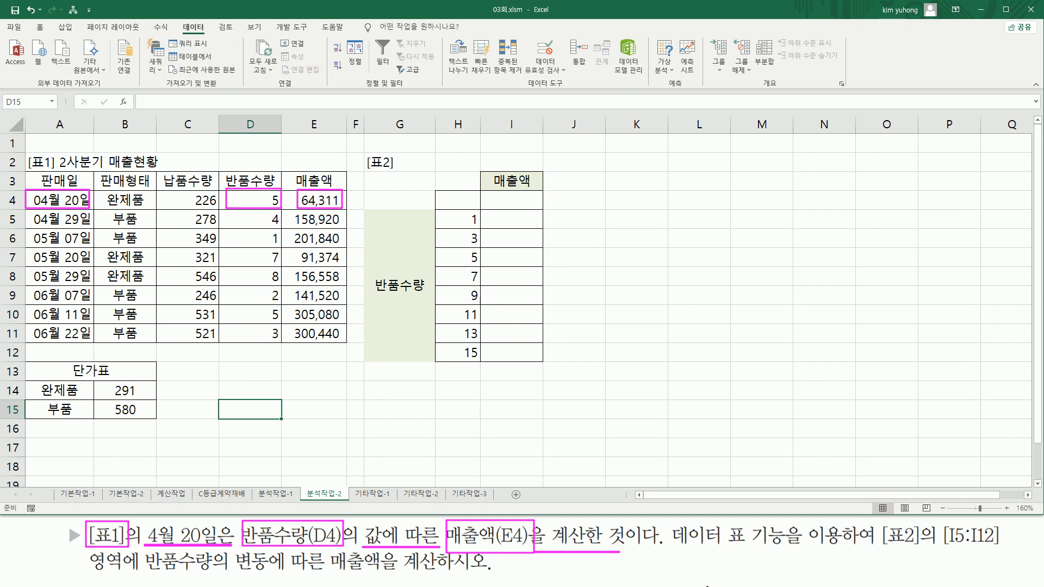
pyautogui.moveTo(674, 552)
pyautogui.mouseDown()
pyautogui.moveTo(746, 536)
pyautogui.moveTo(749, 526)
pyautogui.mouseUp()
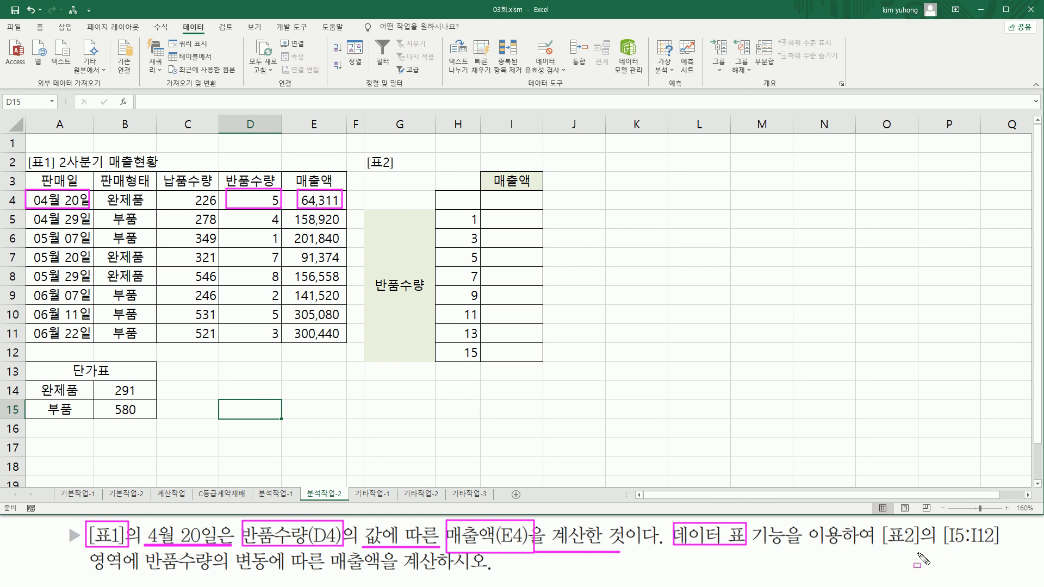
pyautogui.moveTo(949, 547); pyautogui.dragTo(1007, 547)
pyautogui.moveTo(493, 215)
pyautogui.mouseDown()
pyautogui.moveTo(491, 234)
pyautogui.moveTo(533, 297)
pyautogui.moveTo(539, 360)
pyautogui.mouseUp()
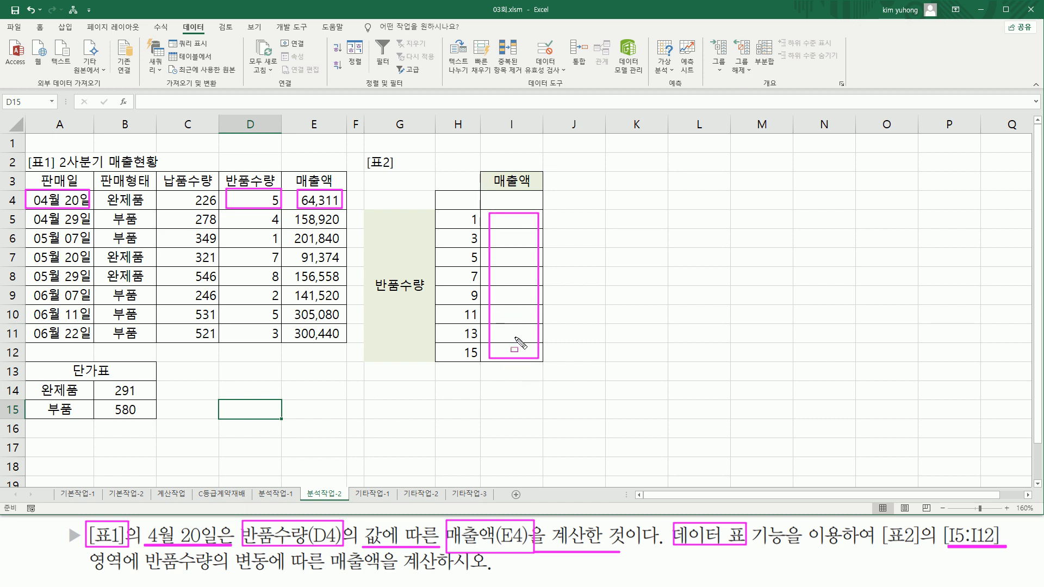
pyautogui.moveTo(143, 574)
pyautogui.mouseDown()
pyautogui.moveTo(276, 576)
pyautogui.moveTo(267, 571)
pyautogui.mouseUp()
pyautogui.moveTo(328, 549); pyautogui.dragTo(435, 585)
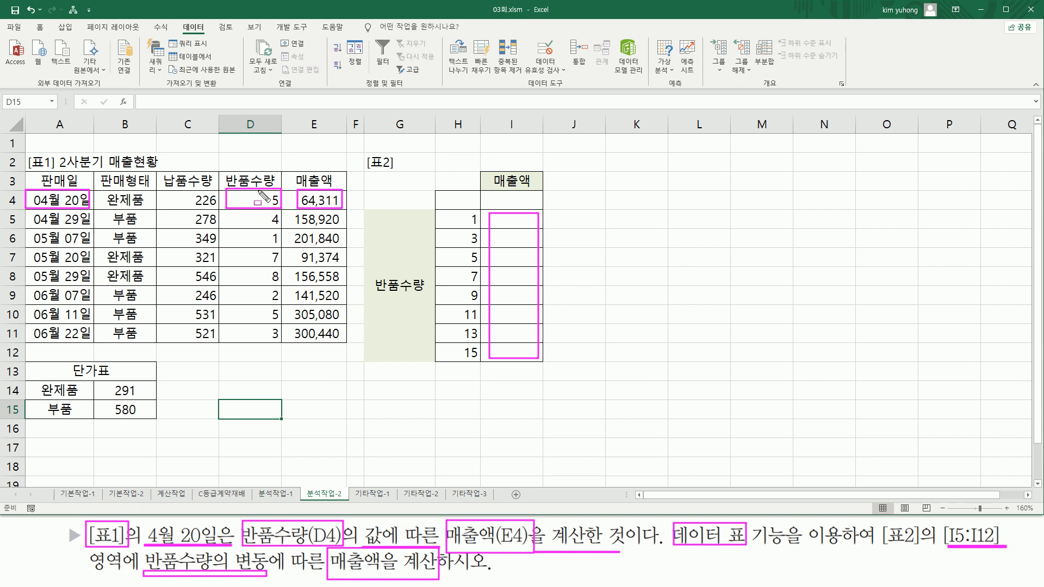
pyautogui.moveTo(274, 199); pyautogui.dragTo(287, 214)
pyautogui.moveTo(468, 212)
pyautogui.mouseDown()
pyautogui.moveTo(482, 229)
pyautogui.moveTo(529, 223)
pyautogui.moveTo(482, 248)
pyautogui.moveTo(530, 244)
pyautogui.mouseUp()
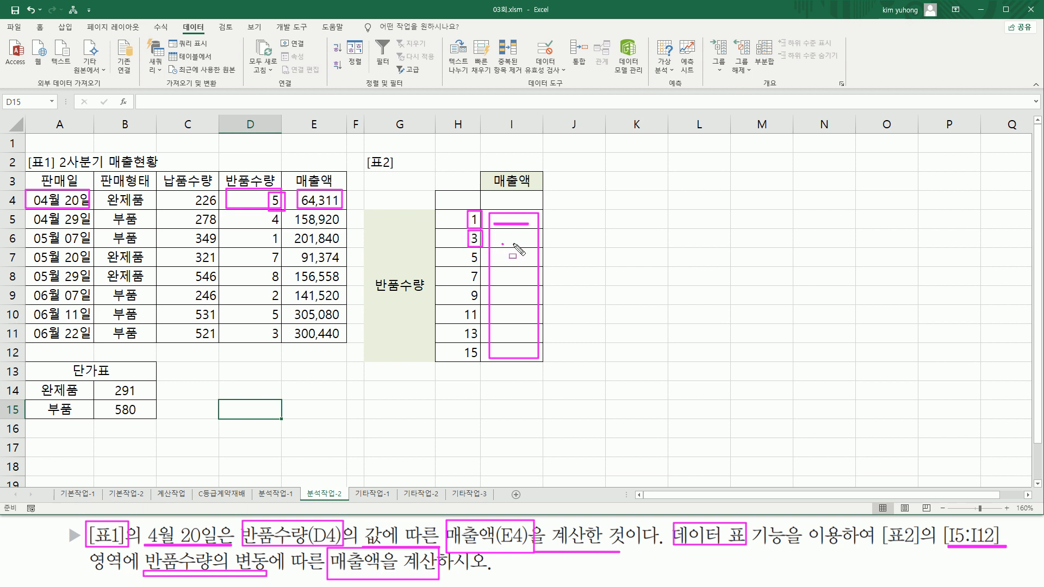
pyautogui.moveTo(466, 250); pyautogui.dragTo(538, 282)
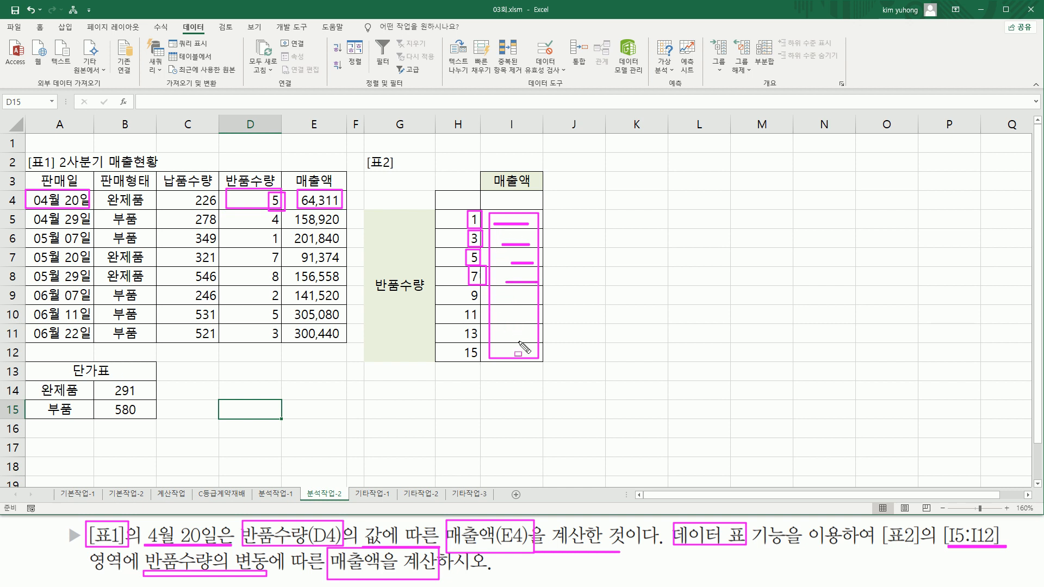
pyautogui.press('Escape')
# Step: Copy the formula =(C4-D4)*VLOOKUP(B4,$A$14:$B$15,2,FALSE) from E4 into I4 with its references unchanged
pyautogui.click(315, 198)
pyautogui.moveTo(288, 192)
pyautogui.mouseDown()
pyautogui.moveTo(343, 208)
pyautogui.moveTo(289, 190)
pyautogui.mouseUp()
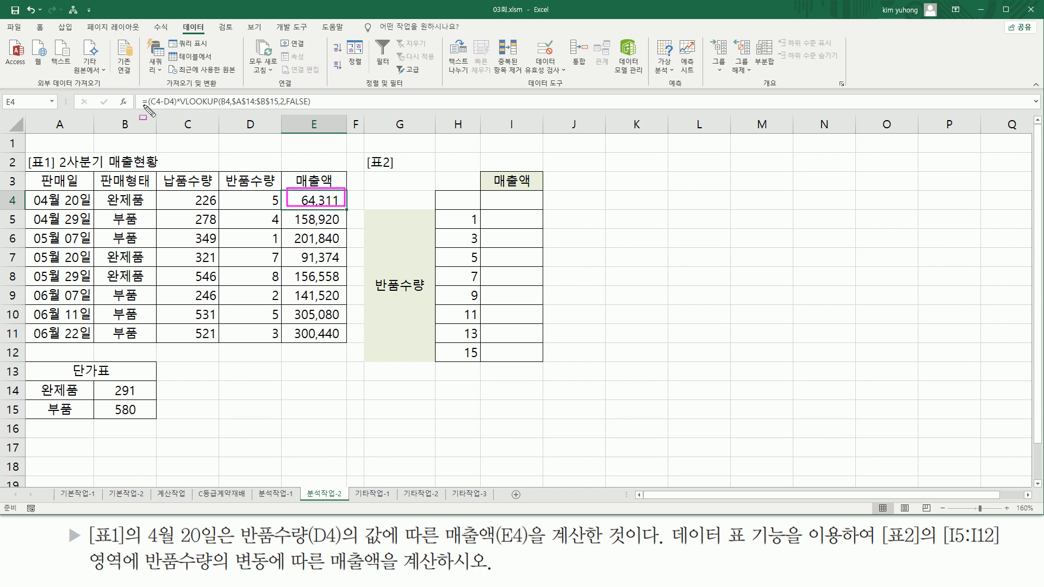
pyautogui.moveTo(143, 106); pyautogui.dragTo(43, 100)
pyautogui.hotkey('ctrl', 'c')
pyautogui.press('Escape')
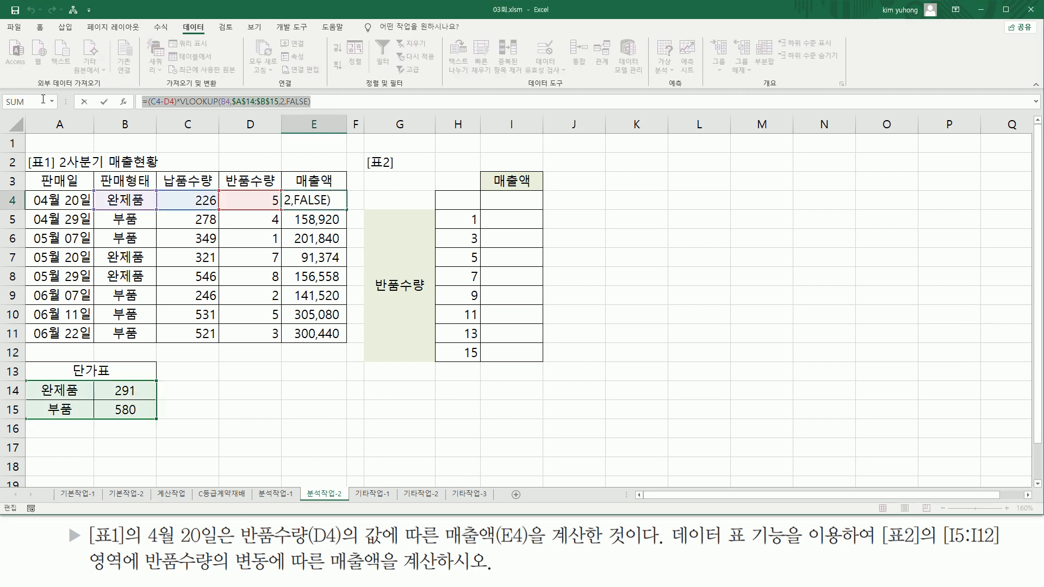
pyautogui.click(175, 99)
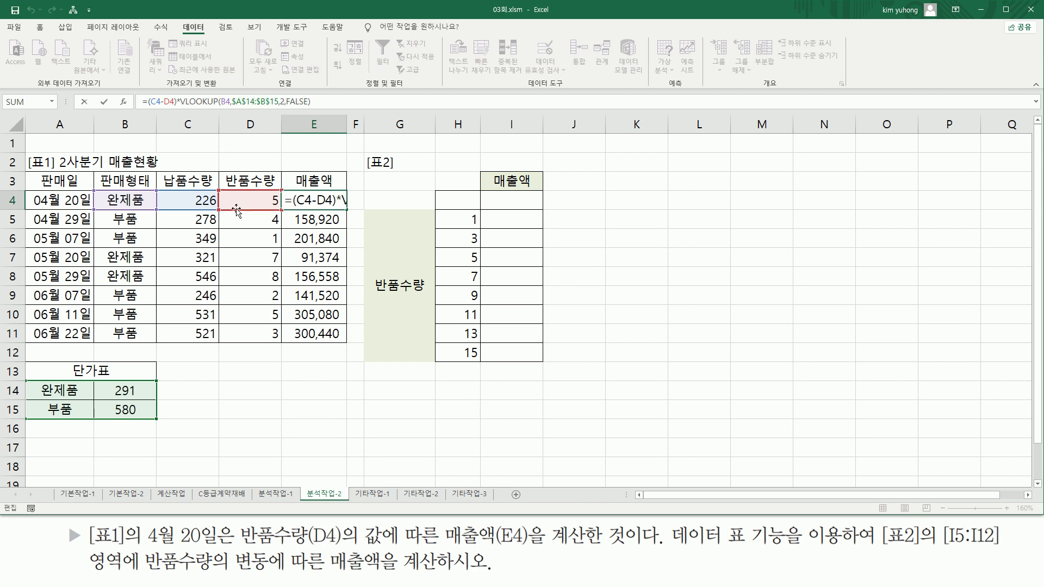
pyautogui.press('Escape')
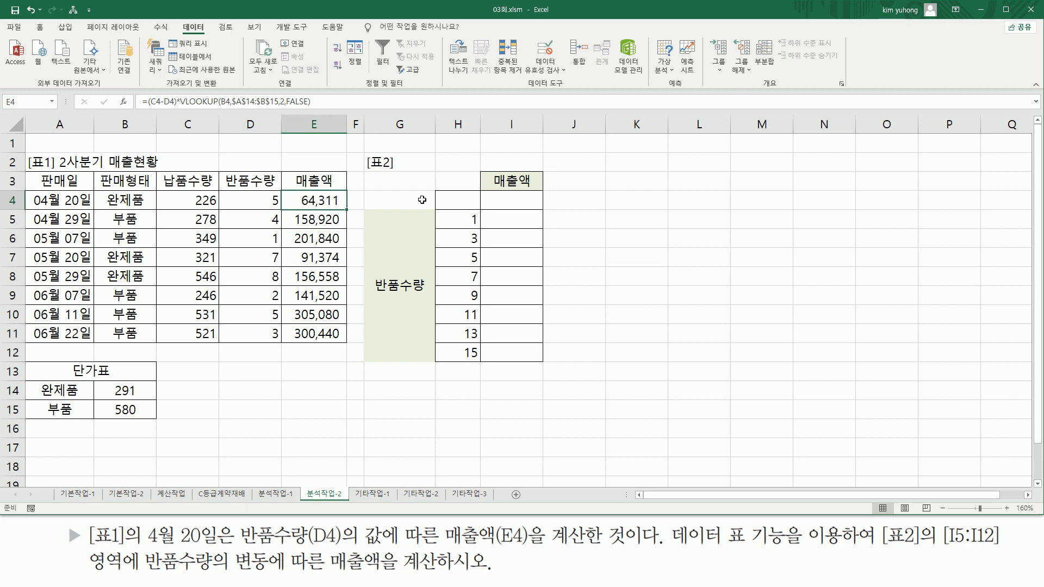
pyautogui.click(464, 199)
pyautogui.click(501, 202)
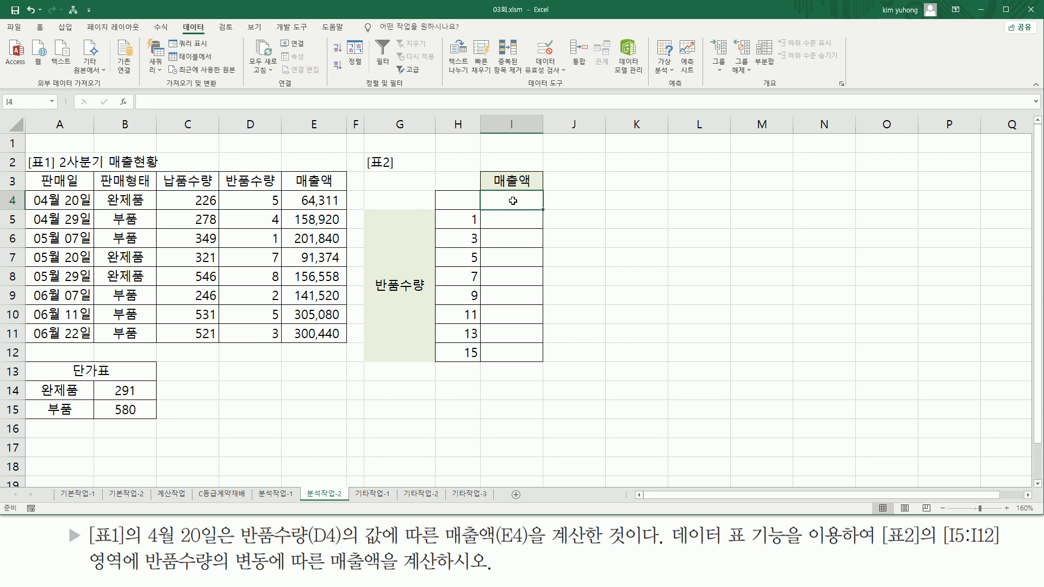
pyautogui.hotkey('ctrl', 'v')
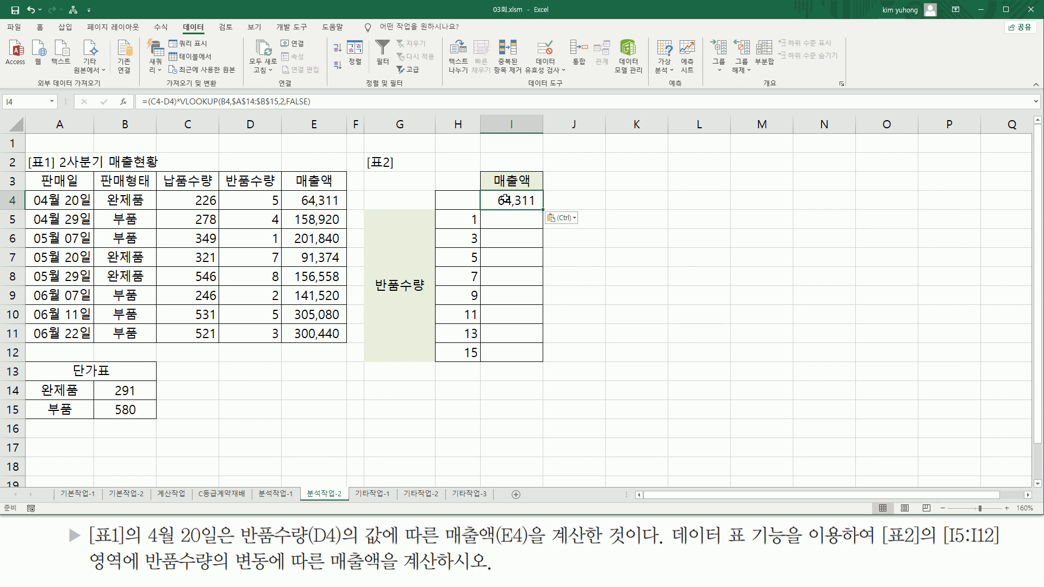
pyautogui.hotkey('ctrl', 'alt', 'd')
pyautogui.moveTo(288, 189); pyautogui.dragTo(351, 212)
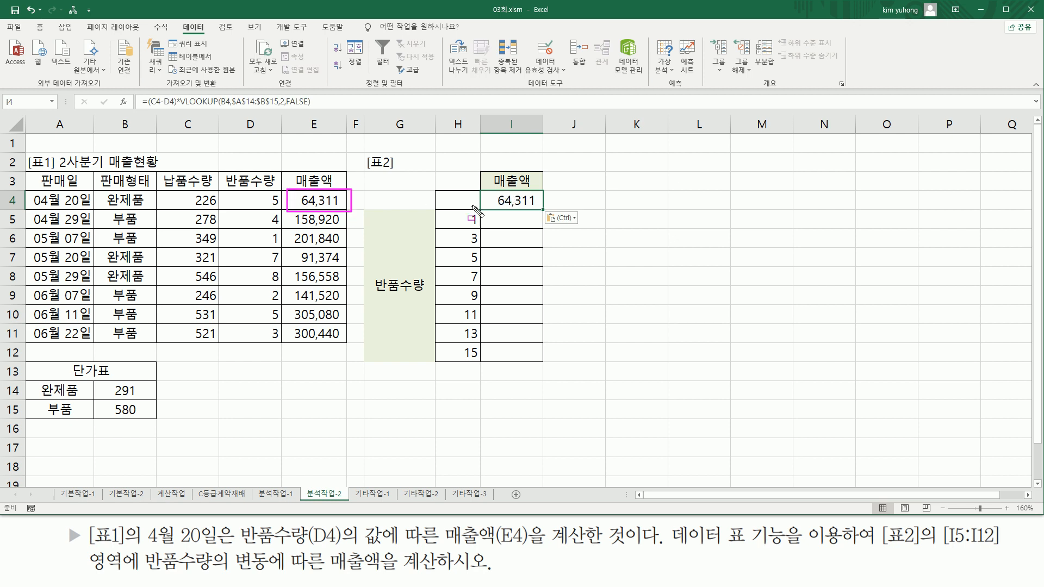
pyautogui.moveTo(483, 192); pyautogui.dragTo(542, 211)
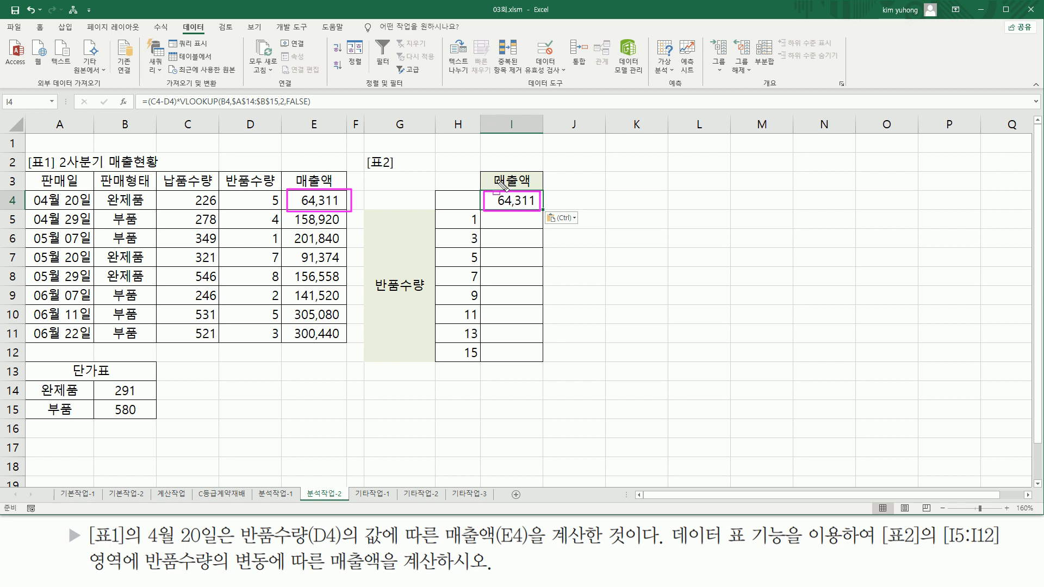
pyautogui.moveTo(139, 108)
pyautogui.mouseDown()
pyautogui.moveTo(304, 108)
pyautogui.moveTo(315, 92)
pyautogui.mouseUp()
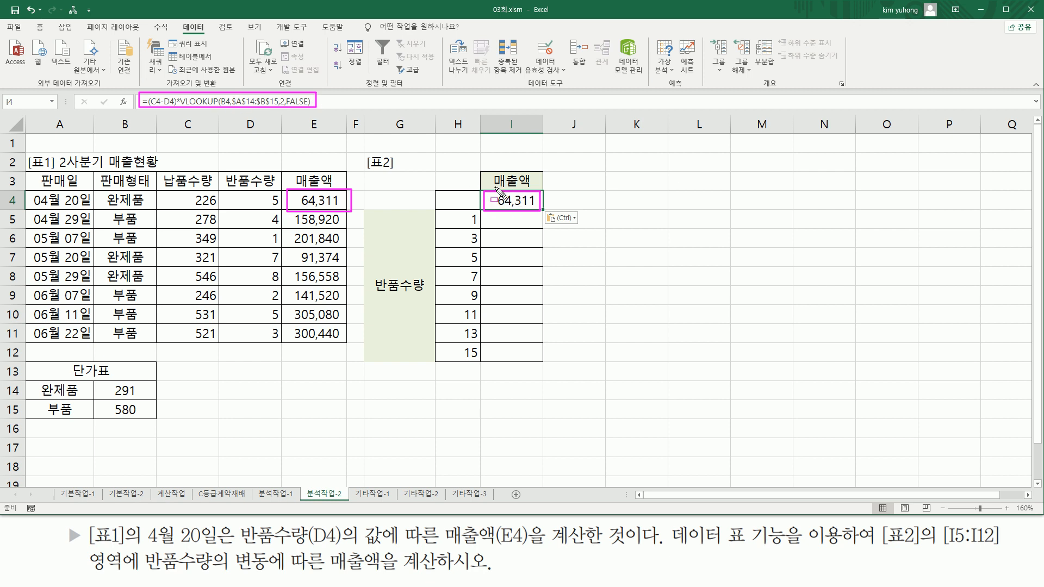
pyautogui.press('Escape')
# Step: Create a what-if data table on H4:I12 with $D$4 as the column input cell
pyautogui.moveTo(459, 200)
pyautogui.mouseDown()
pyautogui.moveTo(506, 223)
pyautogui.moveTo(507, 368)
pyautogui.mouseUp()
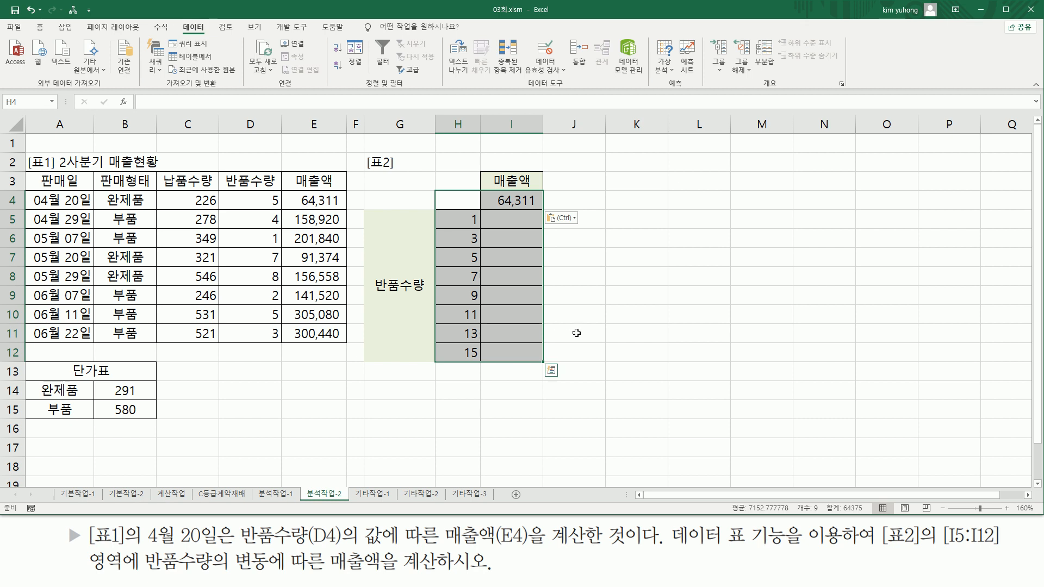
pyautogui.click(666, 67)
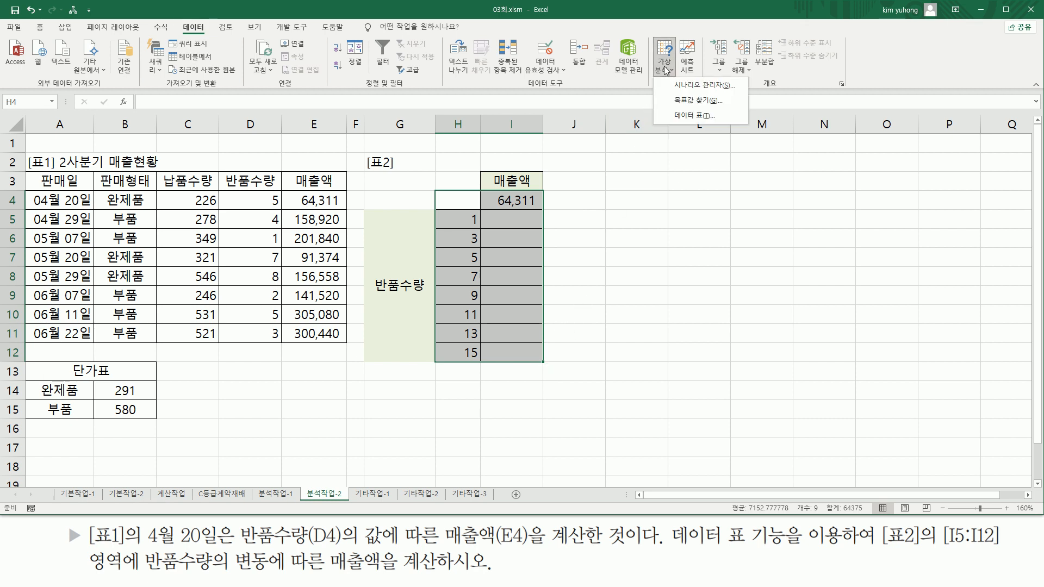
pyautogui.click(705, 119)
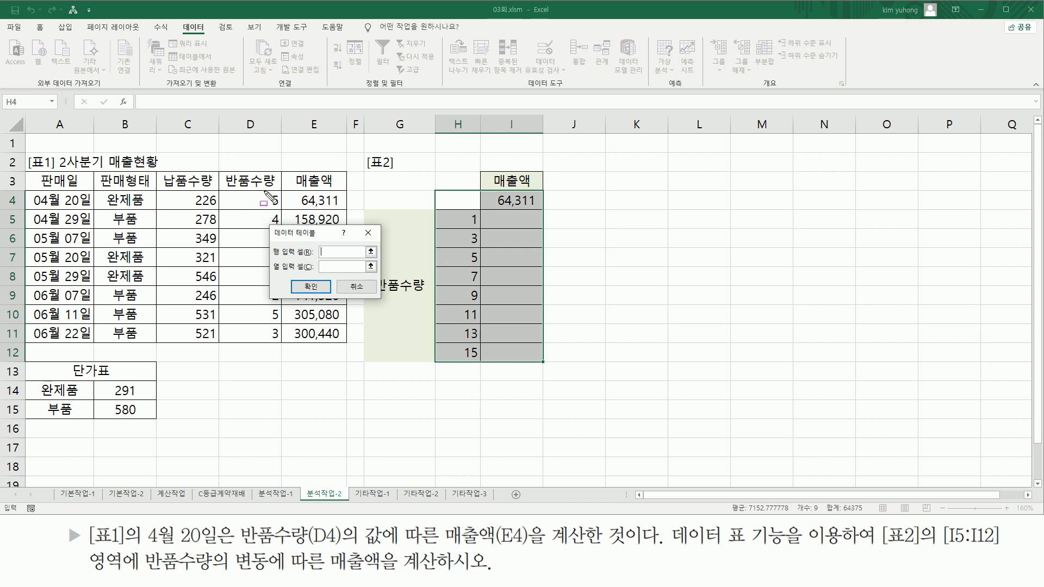
pyautogui.moveTo(295, 207); pyautogui.dragTo(348, 207)
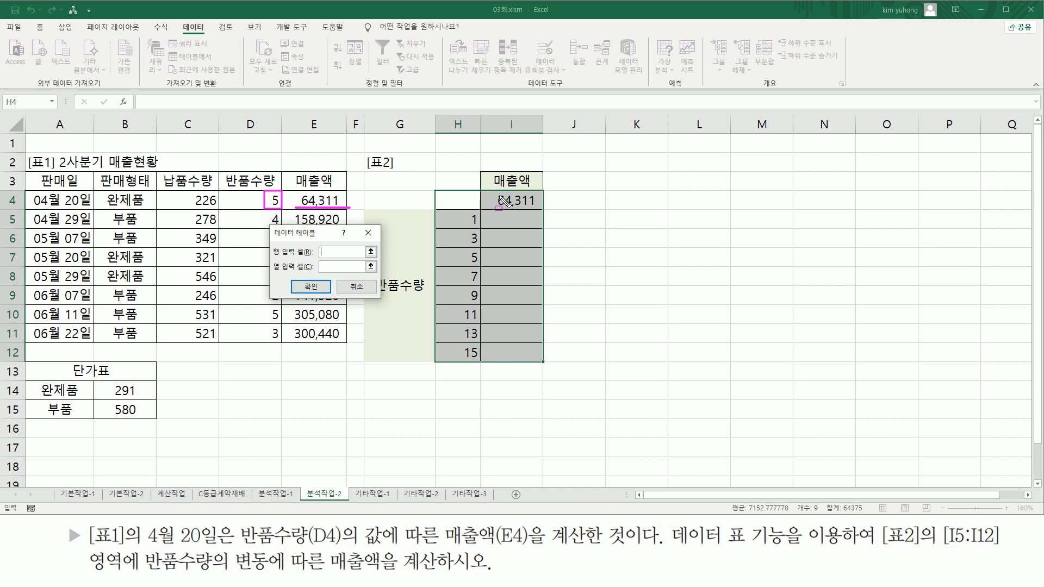
pyautogui.moveTo(491, 191); pyautogui.dragTo(553, 205)
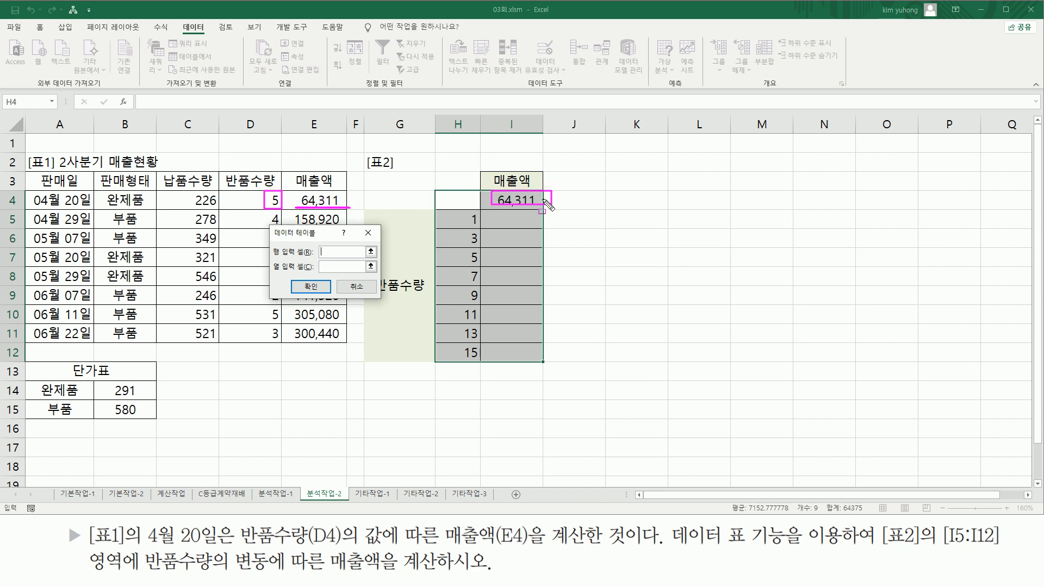
pyautogui.moveTo(458, 210); pyautogui.dragTo(482, 366)
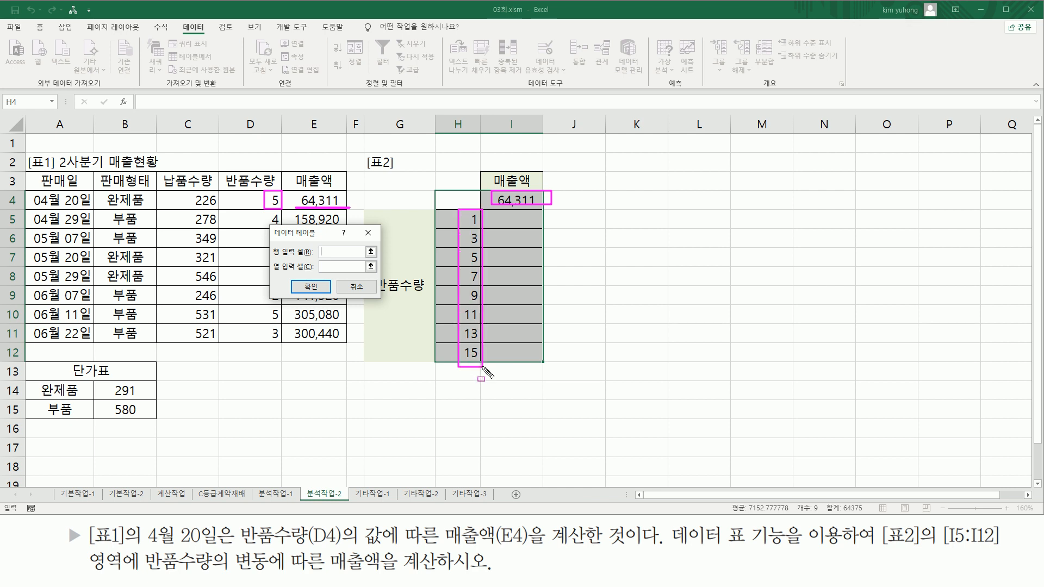
pyautogui.moveTo(267, 261); pyautogui.dragTo(367, 273)
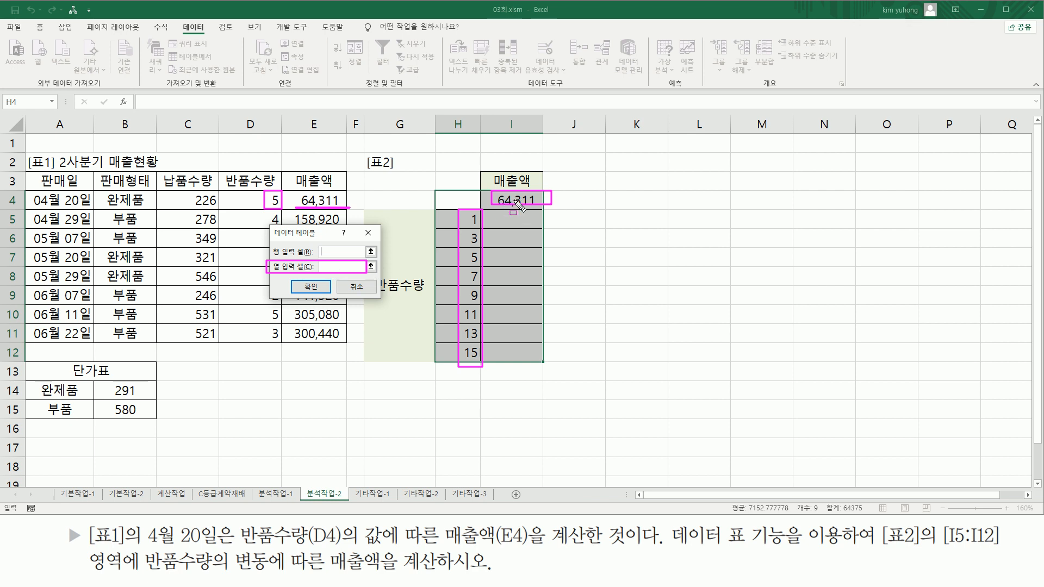
pyautogui.moveTo(267, 193); pyautogui.dragTo(280, 207)
pyautogui.press('Escape')
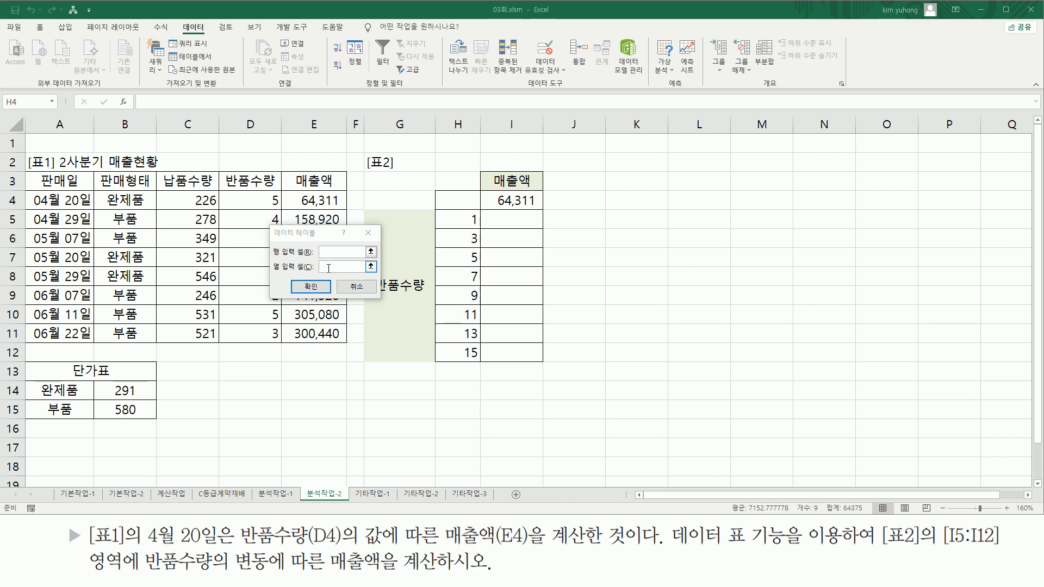
pyautogui.click(263, 202)
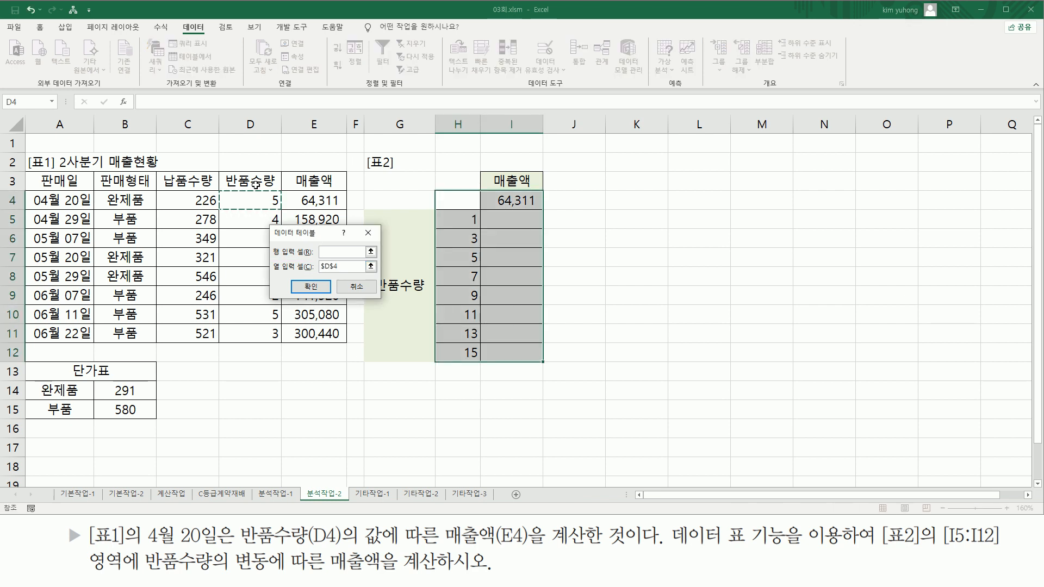
pyautogui.click(311, 287)
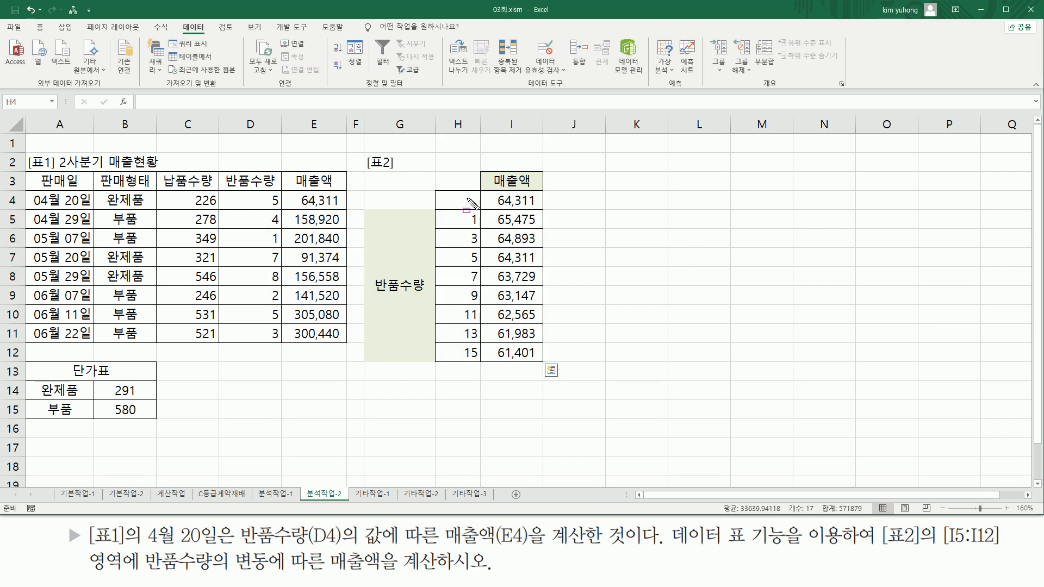
# Step: Check the calculated 매출액 in I5:I12 against the 반품수량 values in H5:H12
pyautogui.moveTo(443, 206)
pyautogui.mouseDown()
pyautogui.moveTo(480, 307)
pyautogui.moveTo(478, 376)
pyautogui.mouseUp()
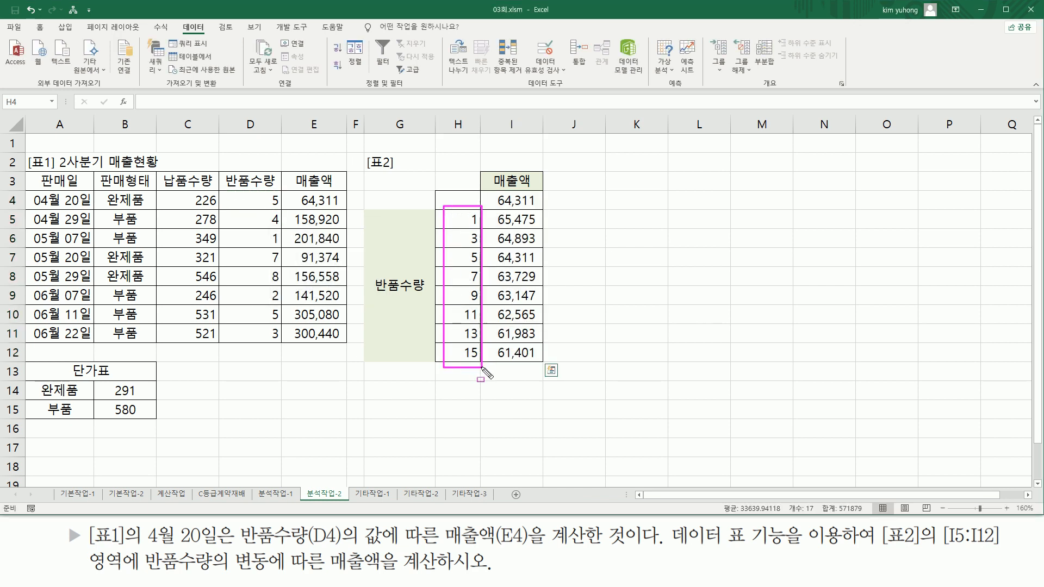
pyautogui.moveTo(488, 208)
pyautogui.mouseDown()
pyautogui.moveTo(513, 316)
pyautogui.moveTo(543, 366)
pyautogui.mouseUp()
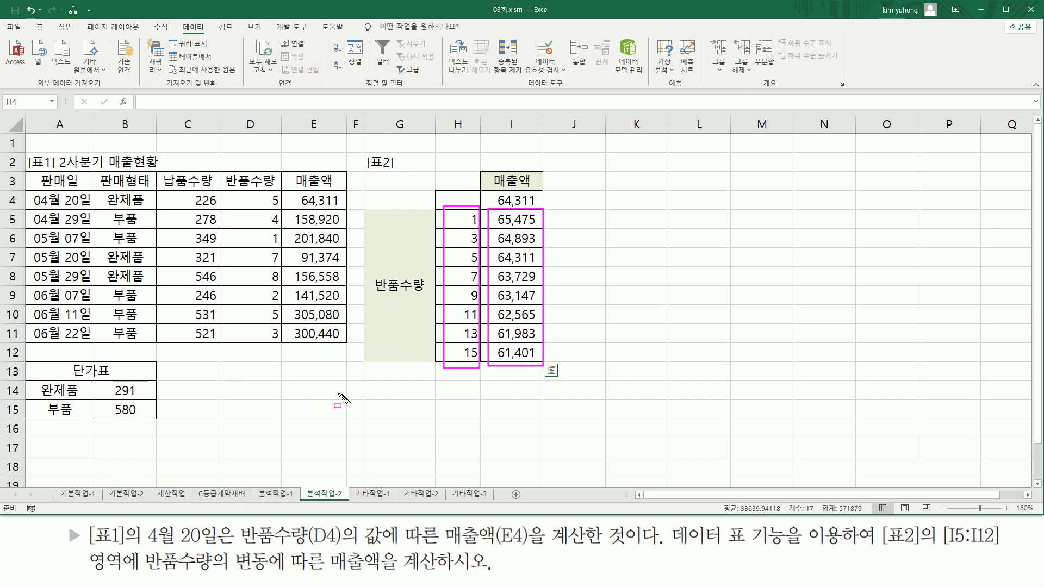
pyautogui.press('Escape')
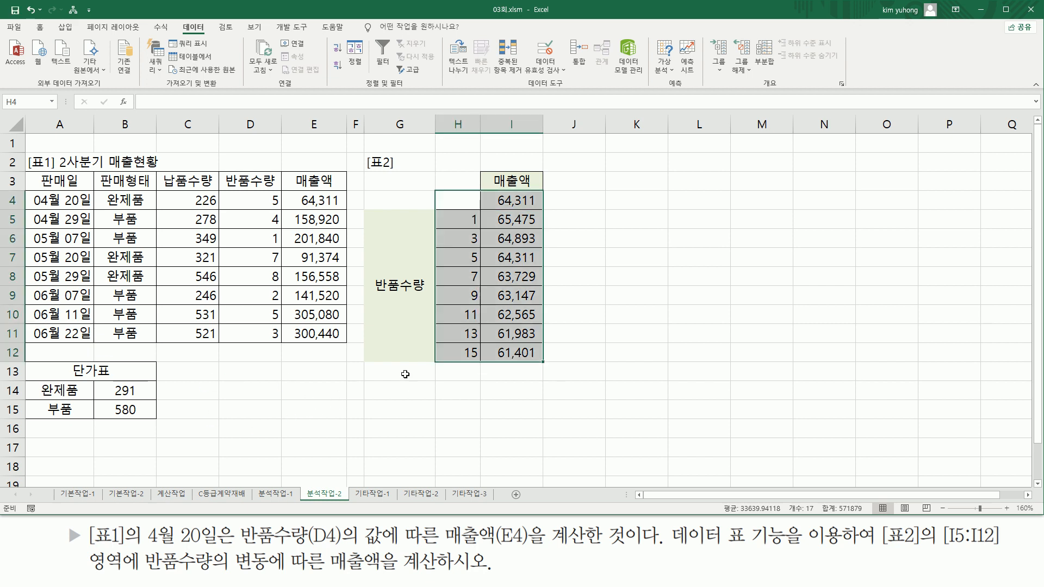
pyautogui.click(525, 393)
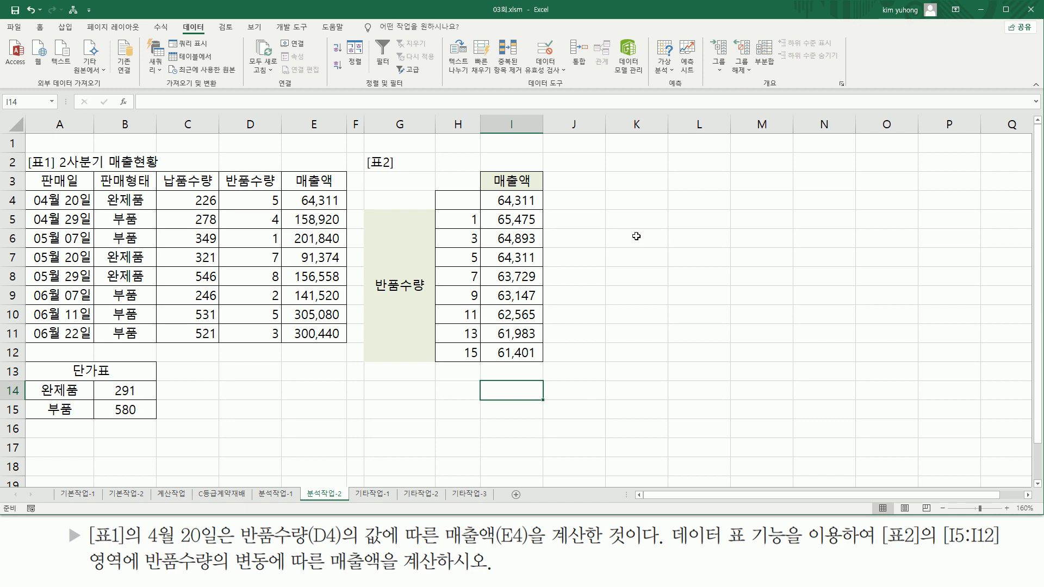
# Step: Enter the file type notes csv, xlsx in K4, accdb in K5 and txt in K6
pyautogui.click(631, 198)
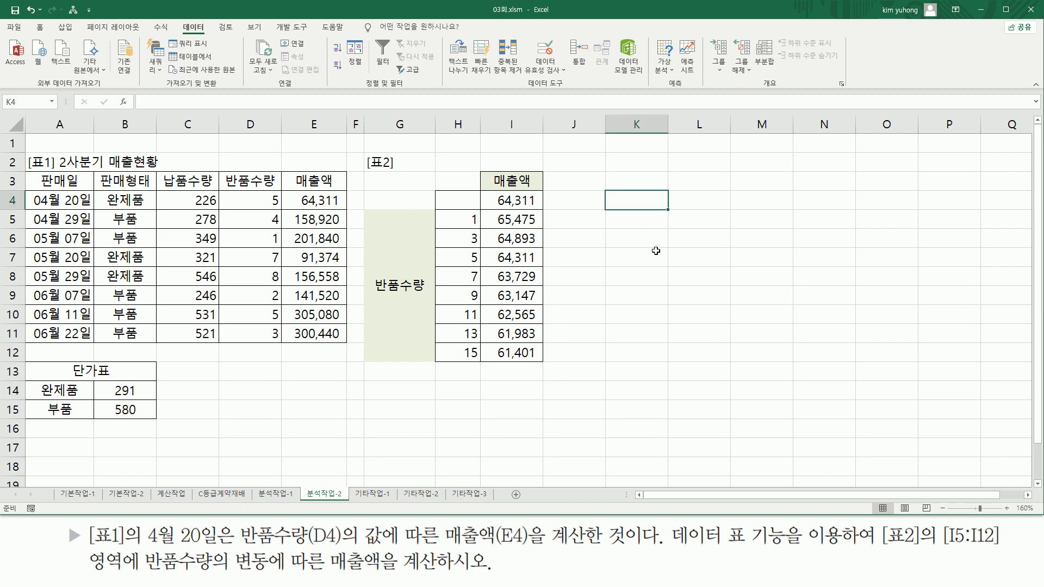
pyautogui.write('csv, xlsx')
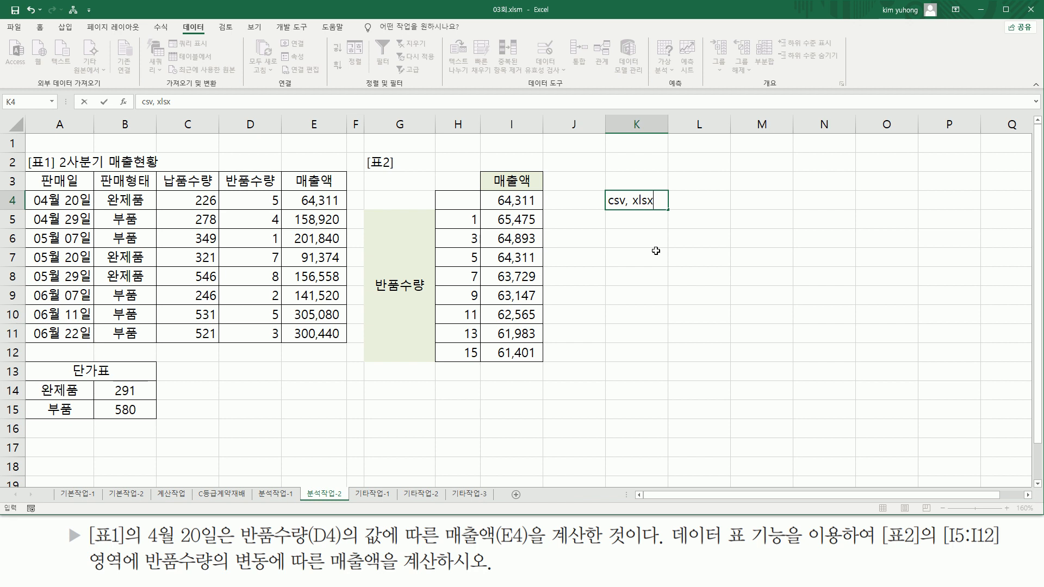
pyautogui.press('Return')
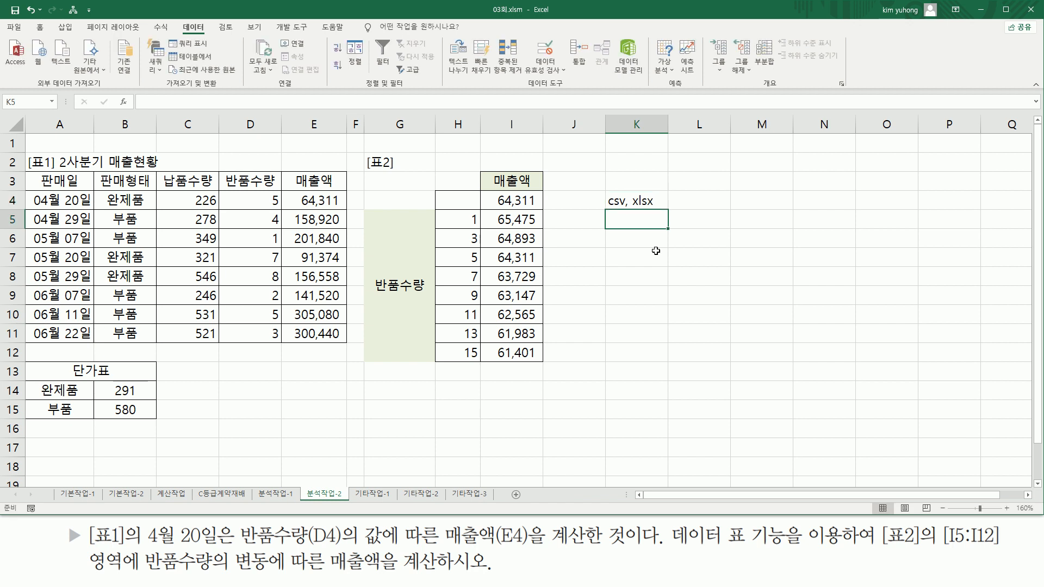
pyautogui.write('accdb')
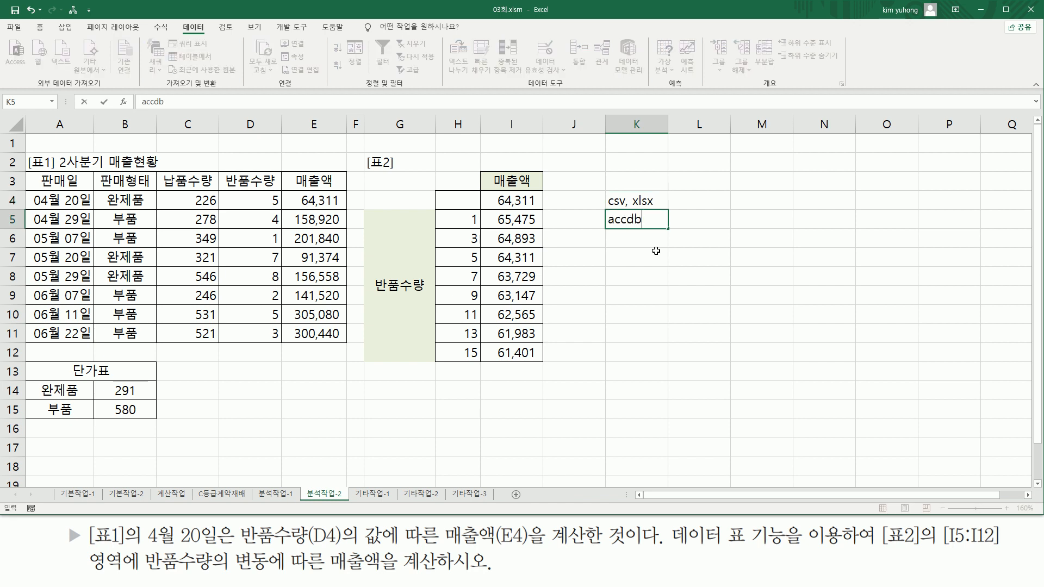
pyautogui.press('Return')
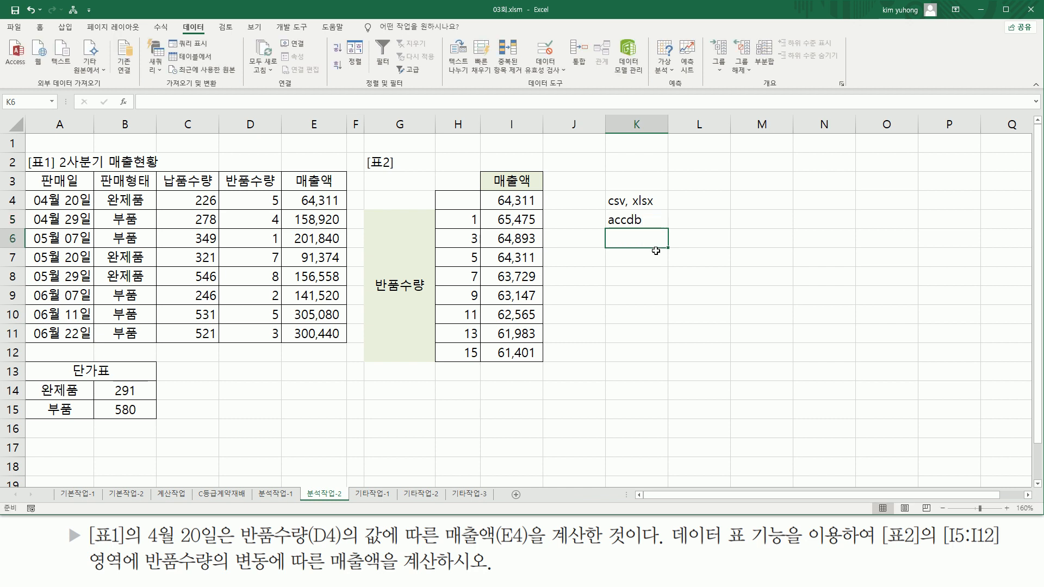
pyautogui.write('txt')
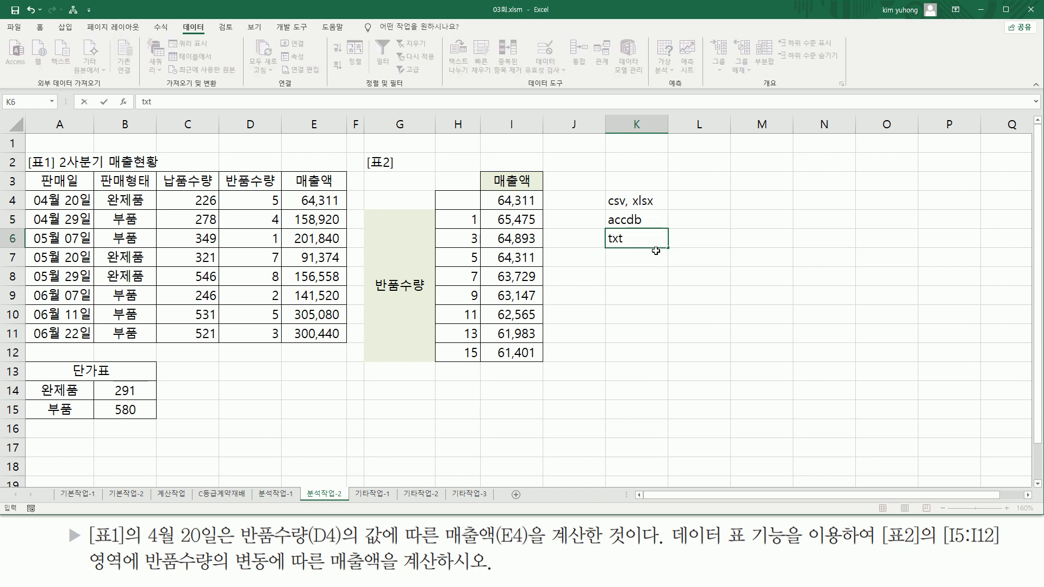
pyautogui.press('Return')
pyautogui.press('Up')
pyautogui.press('Up')
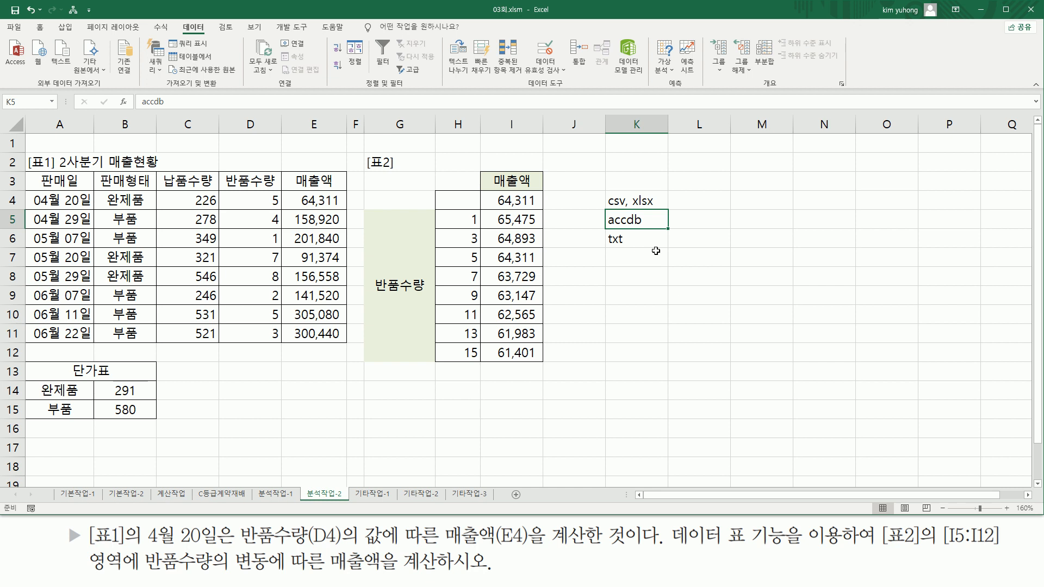
pyautogui.moveTo(635, 199); pyautogui.dragTo(635, 240)
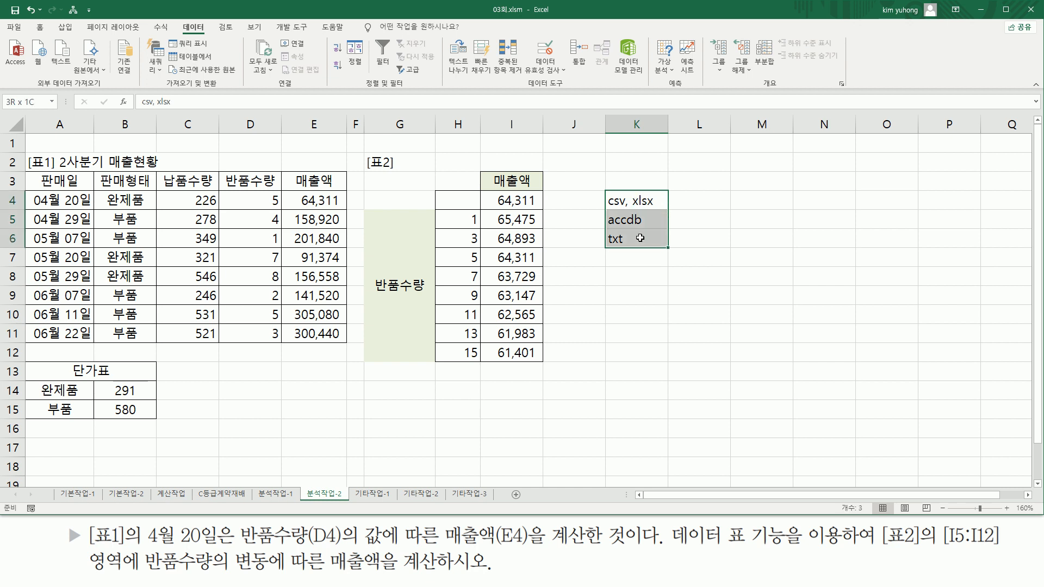
# Step: Enter the note 데이터-외부데이터가져오기-기타원본-Microsoft Query in L5 beside accdb
pyautogui.click(693, 224)
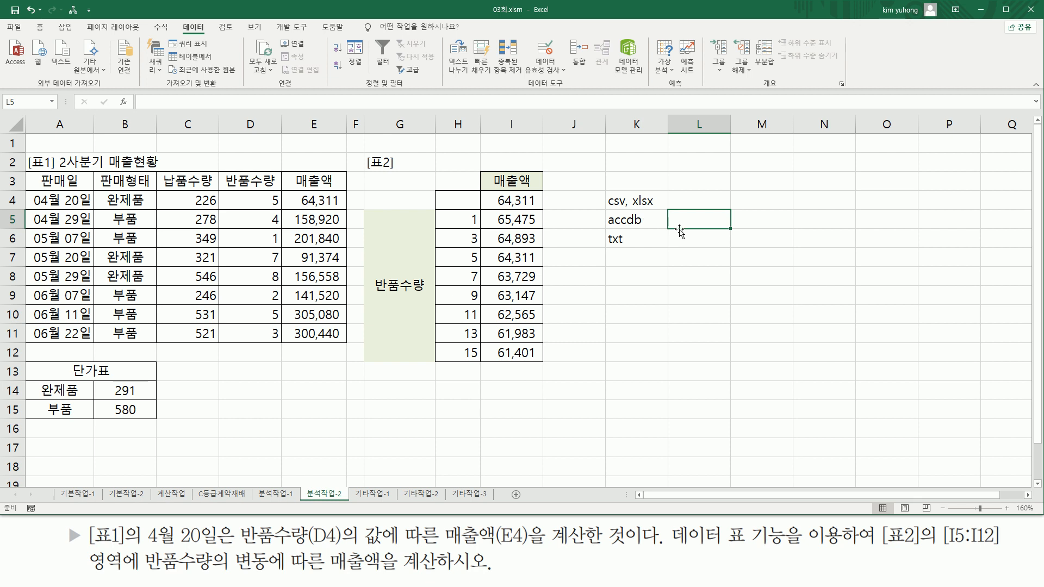
pyautogui.write('데이')
pyautogui.write('터')
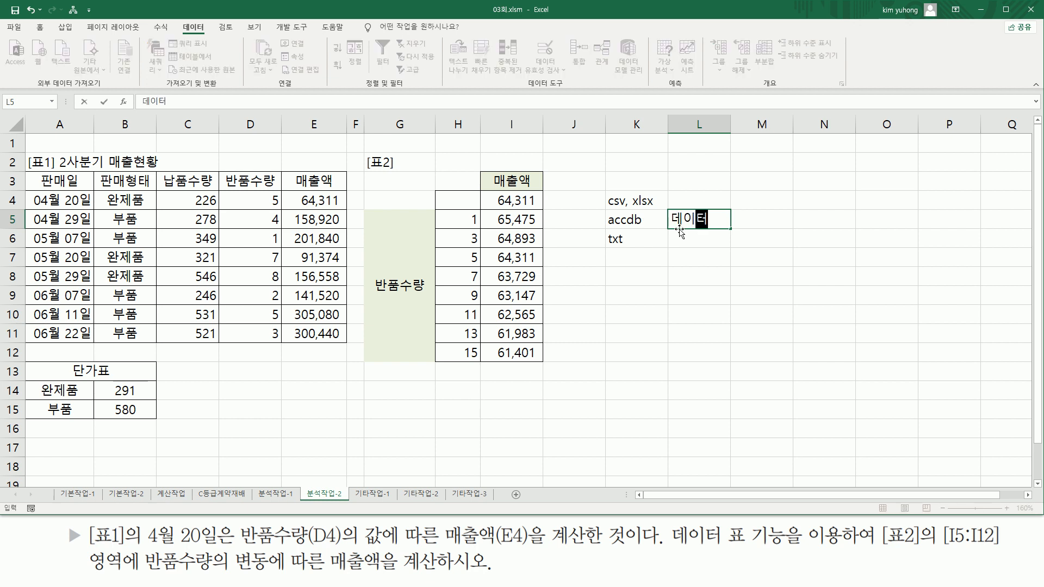
pyautogui.write('-외부데이터')
pyautogui.write('가져오기')
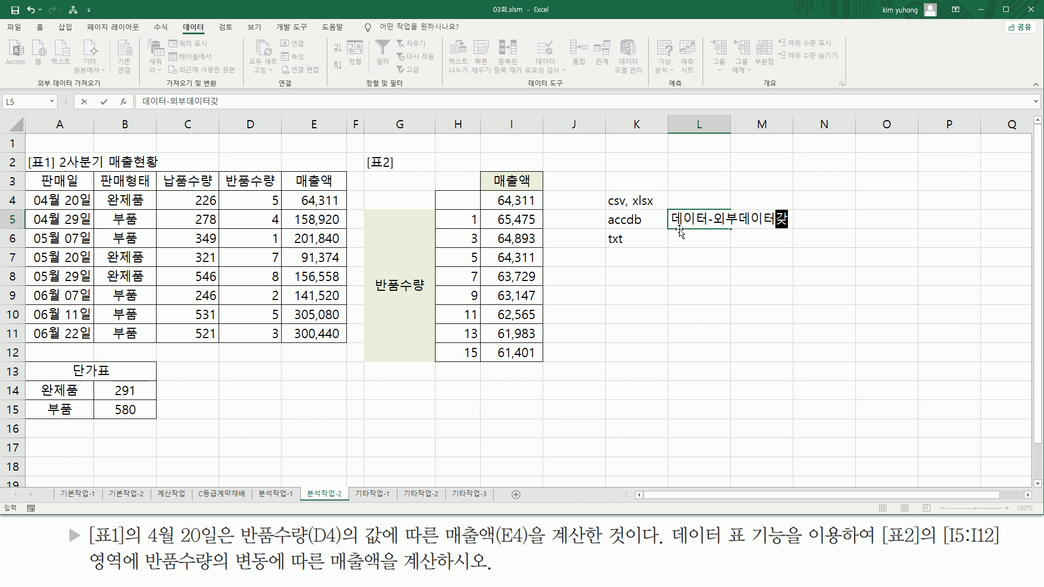
pyautogui.write('-')
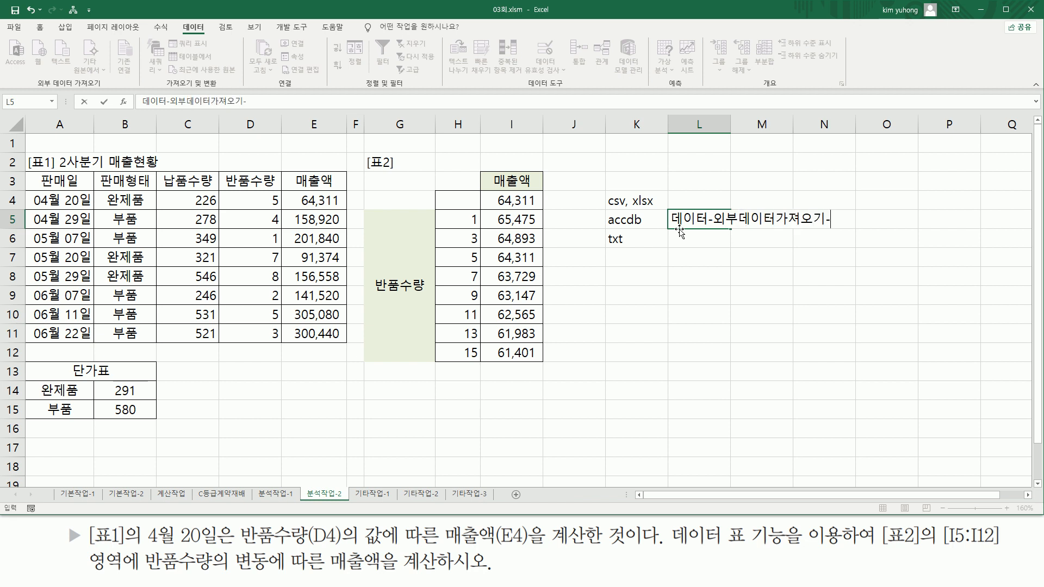
pyautogui.write('기타워본-')
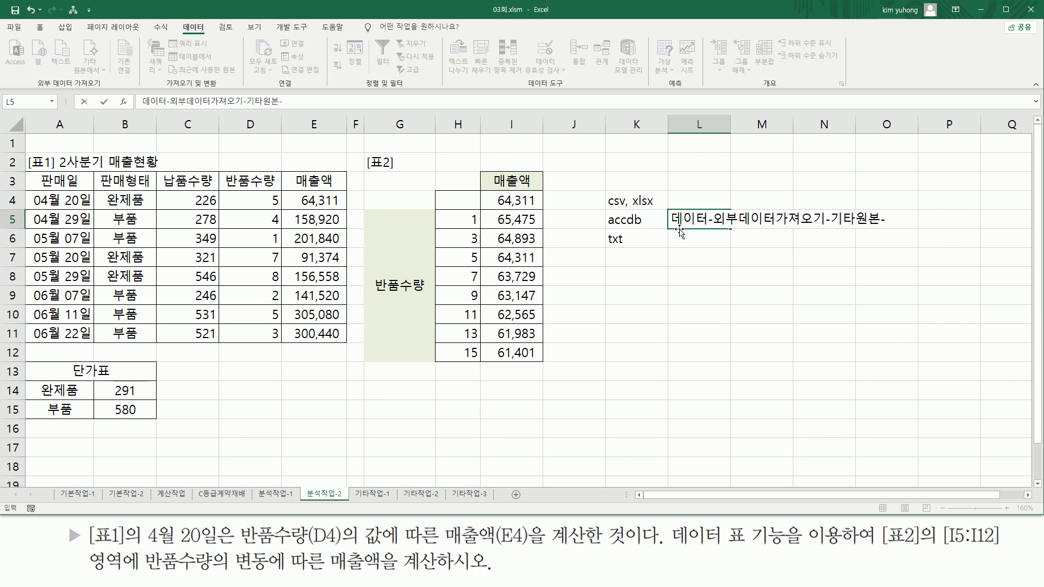
pyautogui.write('Microsoft Query')
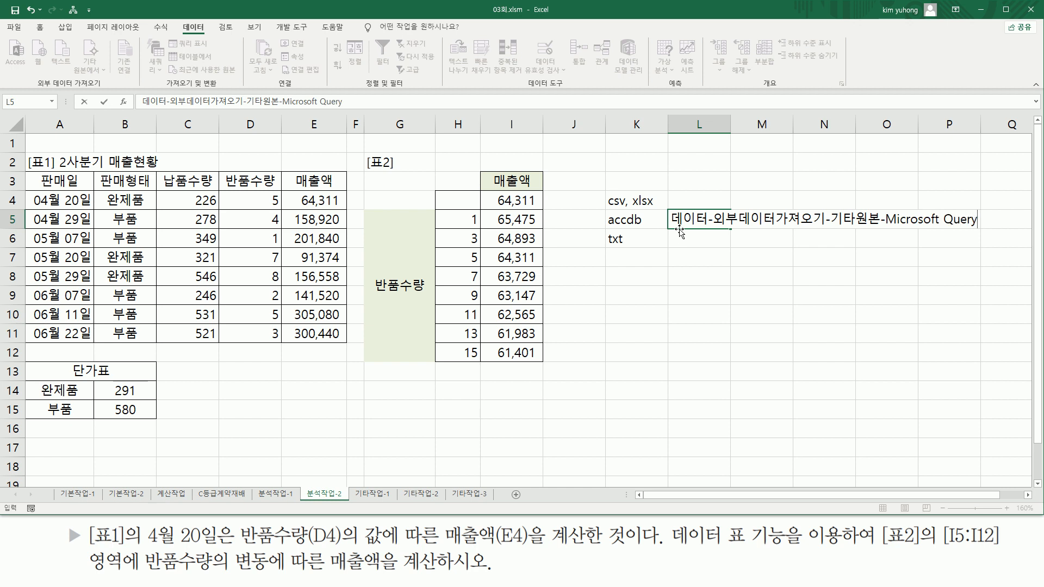
pyautogui.press('Return')
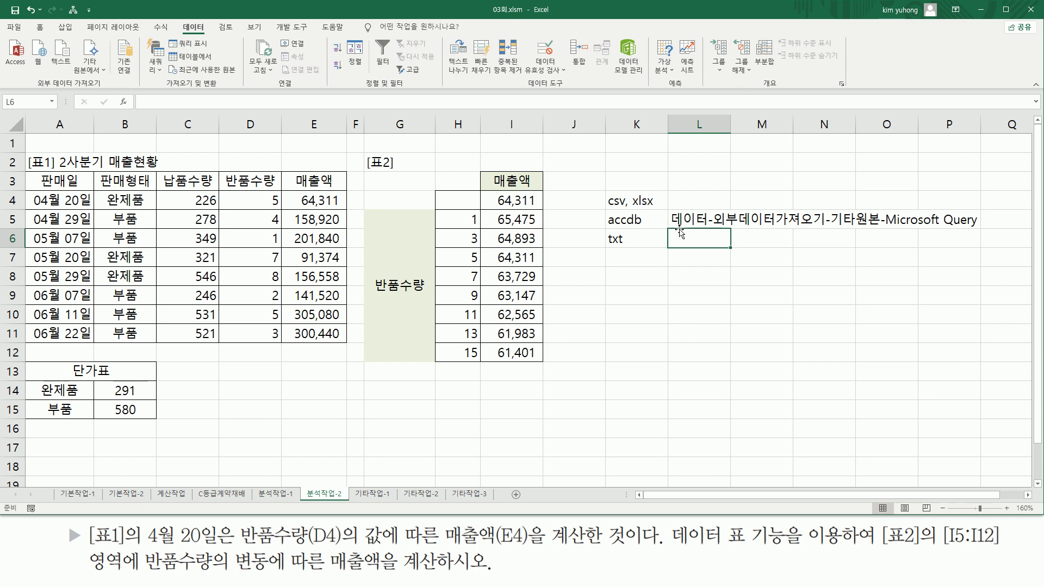
# Step: Enter the note 삽입-피벗테이블 in L4 beside csv, xlsx
pyautogui.click(704, 207)
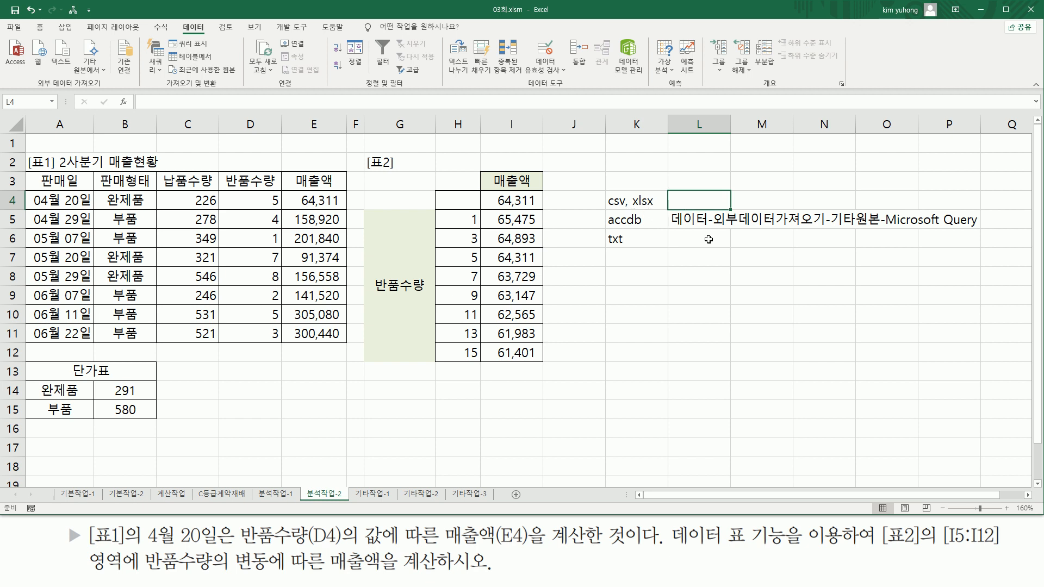
pyautogui.write('삽이')
pyautogui.write('ㅂ')
pyautogui.write('-피벗테이블')
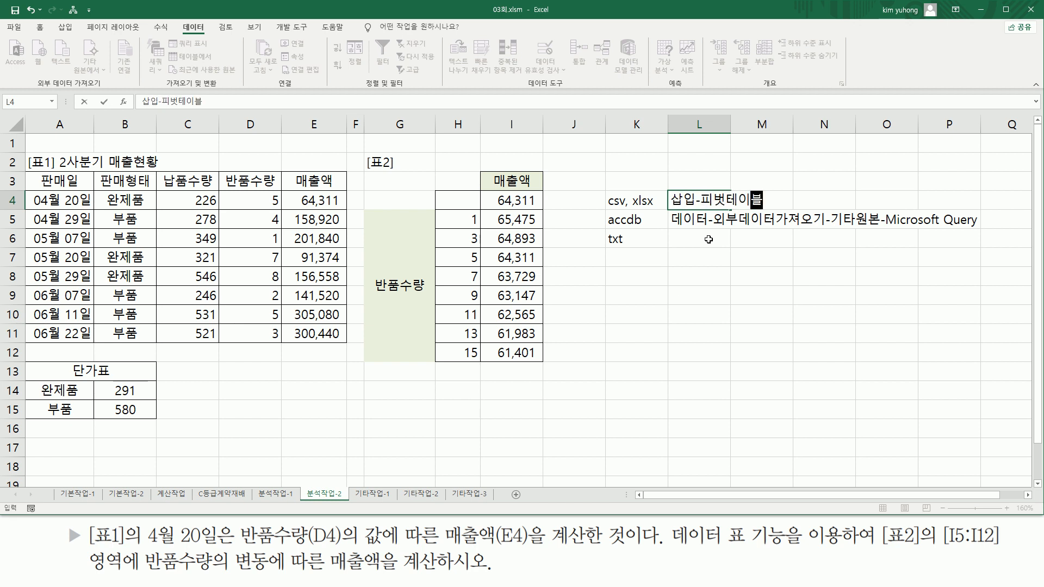
pyautogui.press('Return')
# Step: Enter the note 데이터-텍스트파일가져오기 in L6 beside txt
pyautogui.click(708, 239)
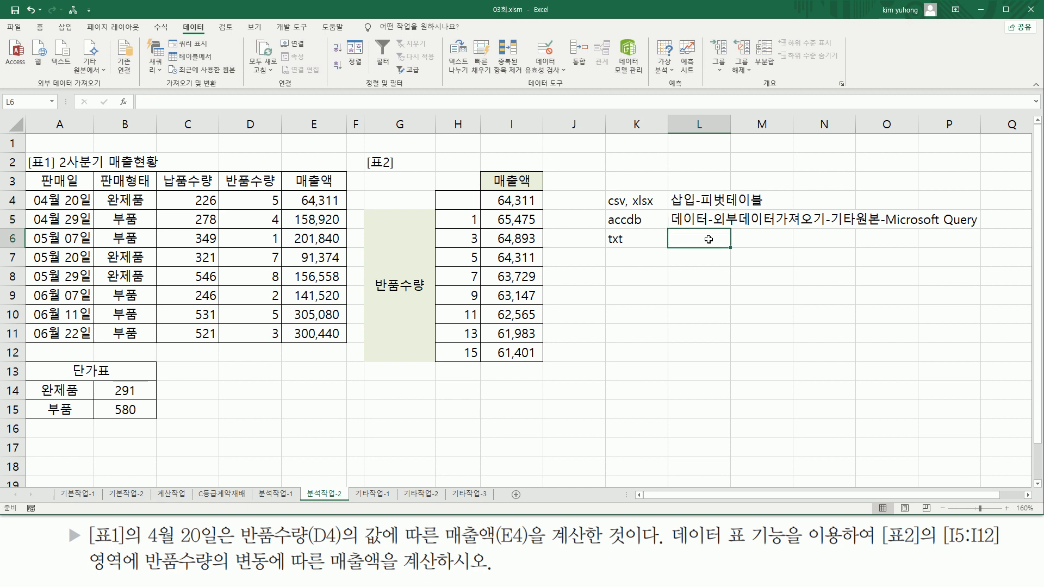
pyautogui.hotkey('ctrl', '2')
pyautogui.moveTo(607, 208); pyautogui.dragTo(762, 206)
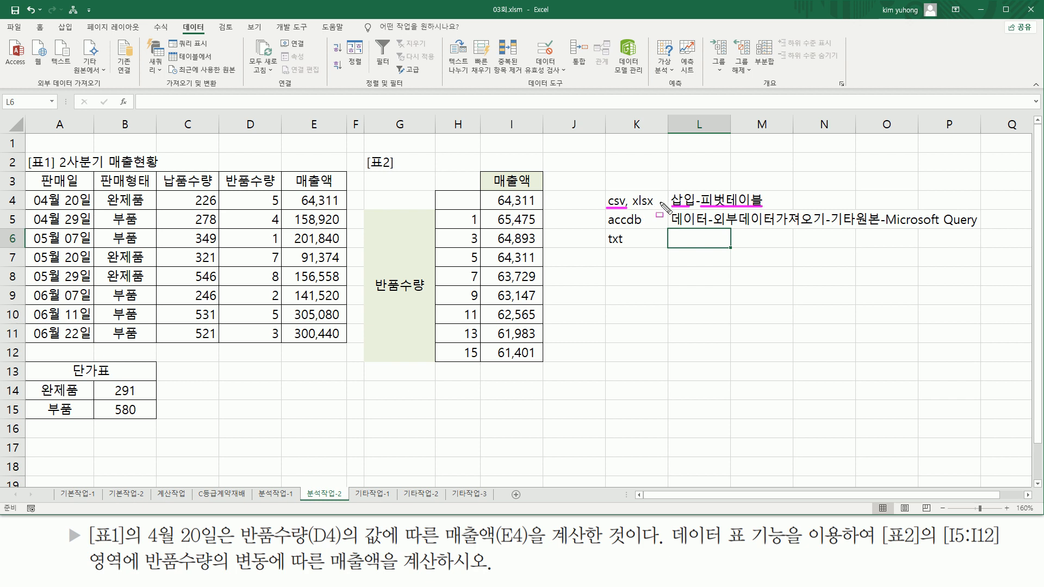
pyautogui.press('Escape')
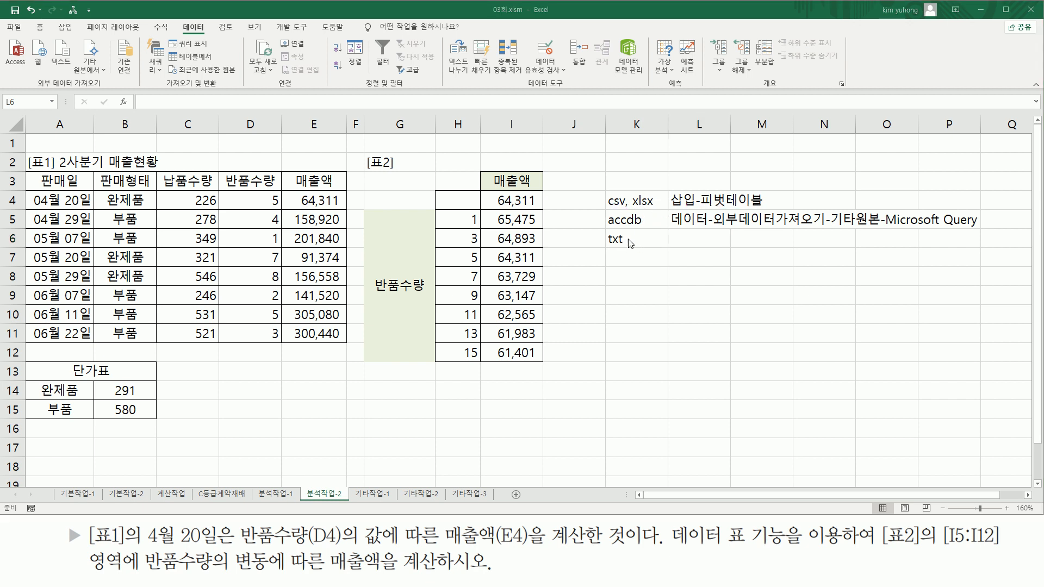
pyautogui.click(697, 240)
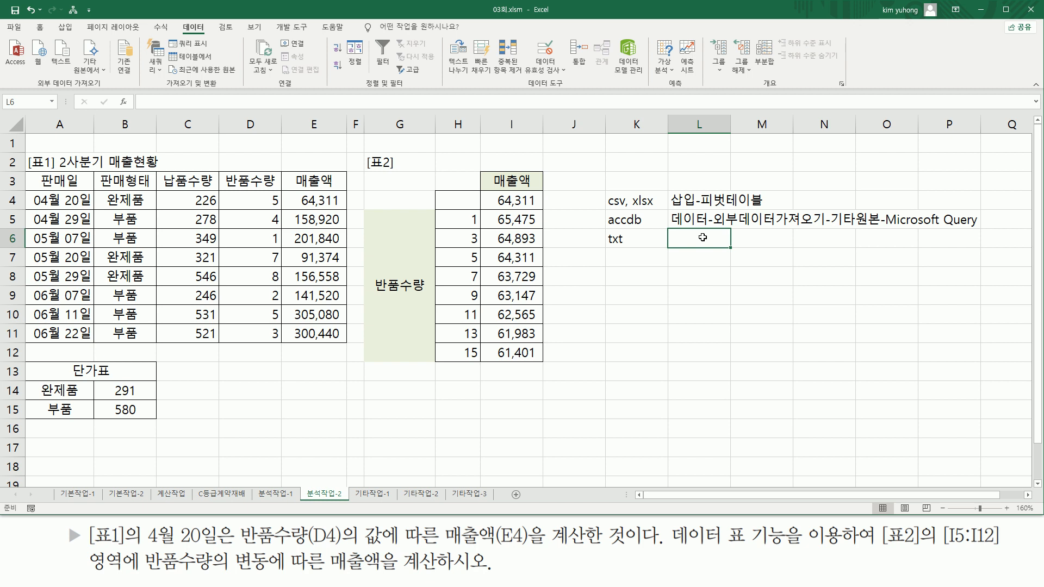
pyautogui.write('데이터')
pyautogui.write('-테')
pyautogui.write('스트파읽')
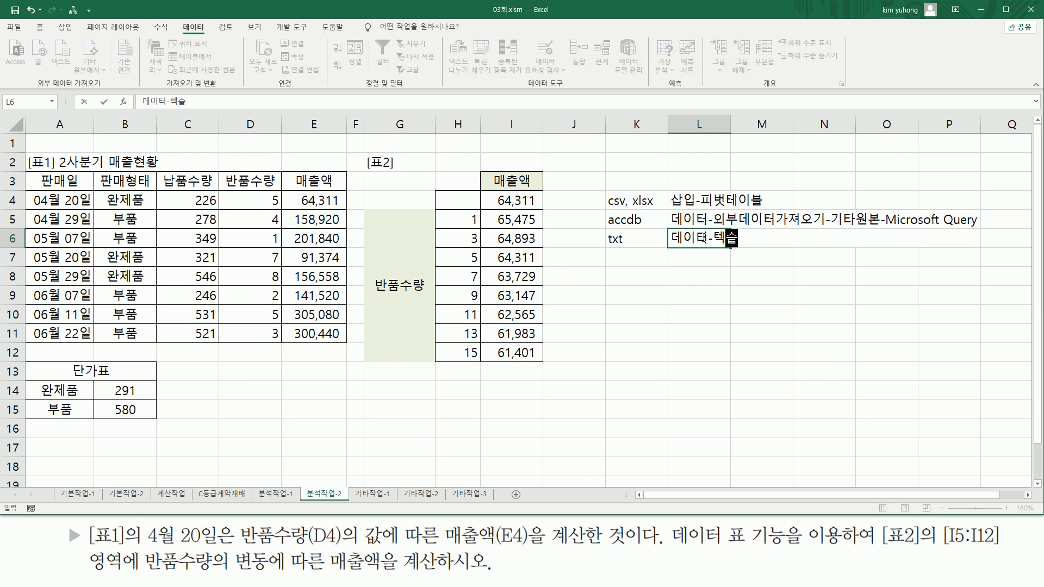
pyautogui.write('가져오기')
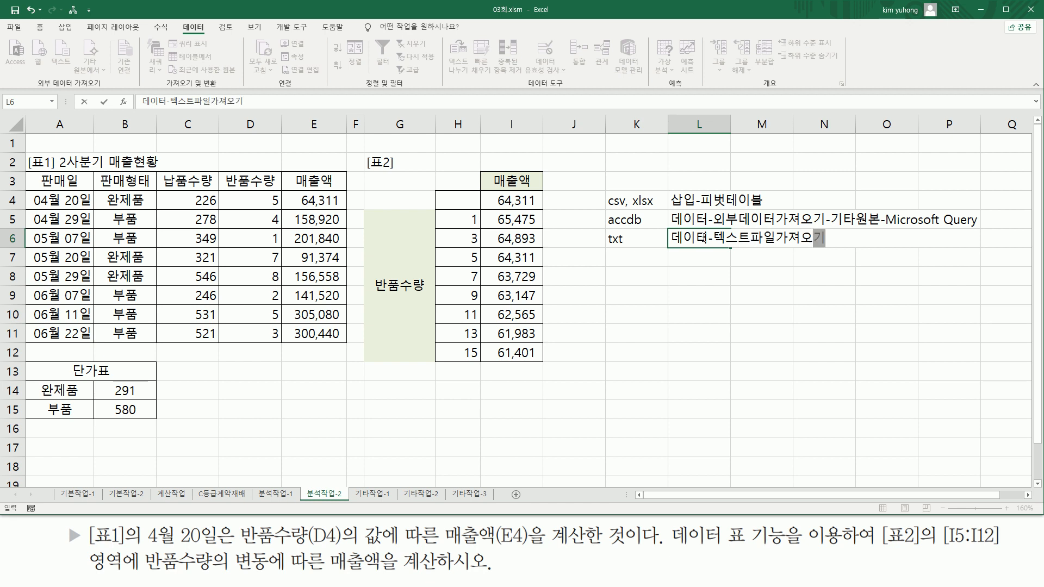
pyautogui.press('Return')
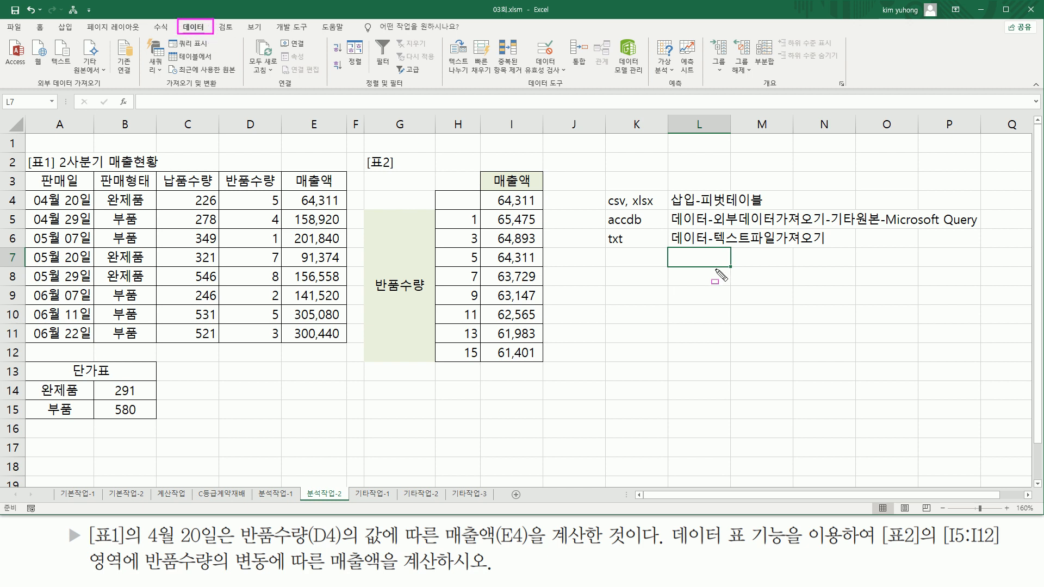
# Step: Look up the Microsoft Query option among the other external data sources used for accdb files
pyautogui.moveTo(598, 211); pyautogui.dragTo(650, 227)
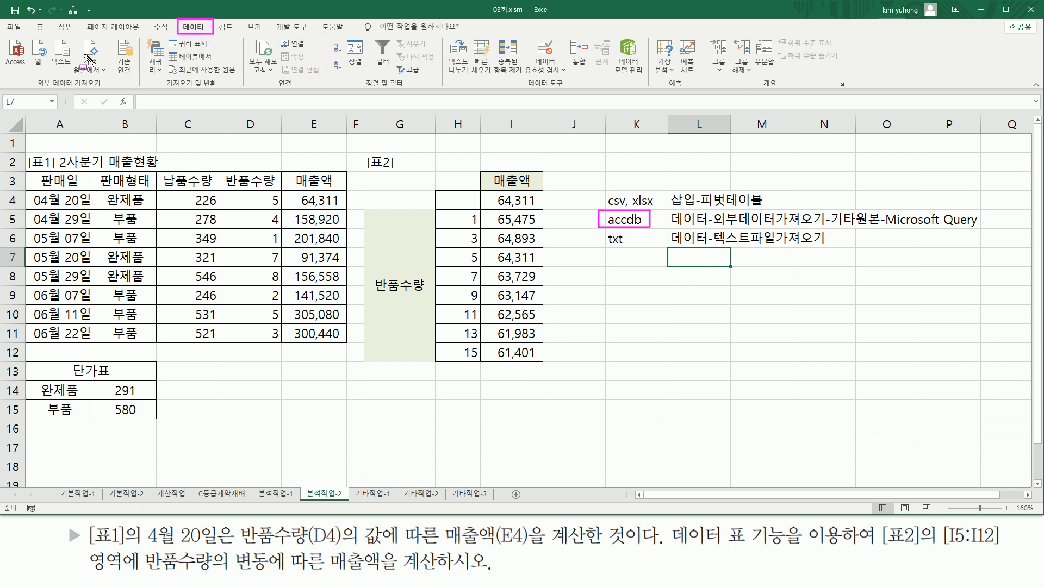
pyautogui.moveTo(78, 37); pyautogui.dragTo(94, 73)
pyautogui.press('Escape')
pyautogui.click(98, 70)
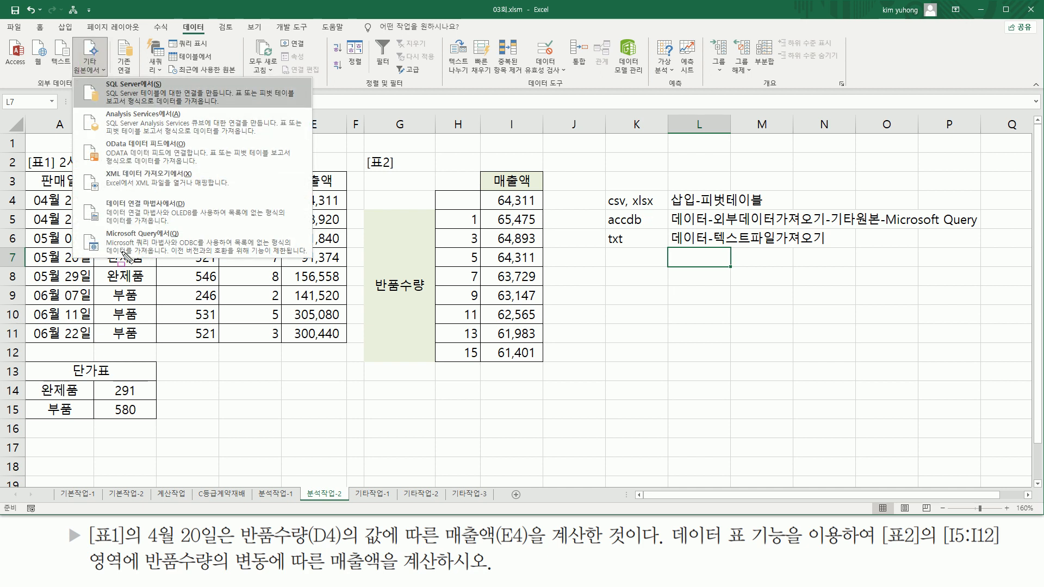
pyautogui.moveTo(100, 231); pyautogui.dragTo(232, 254)
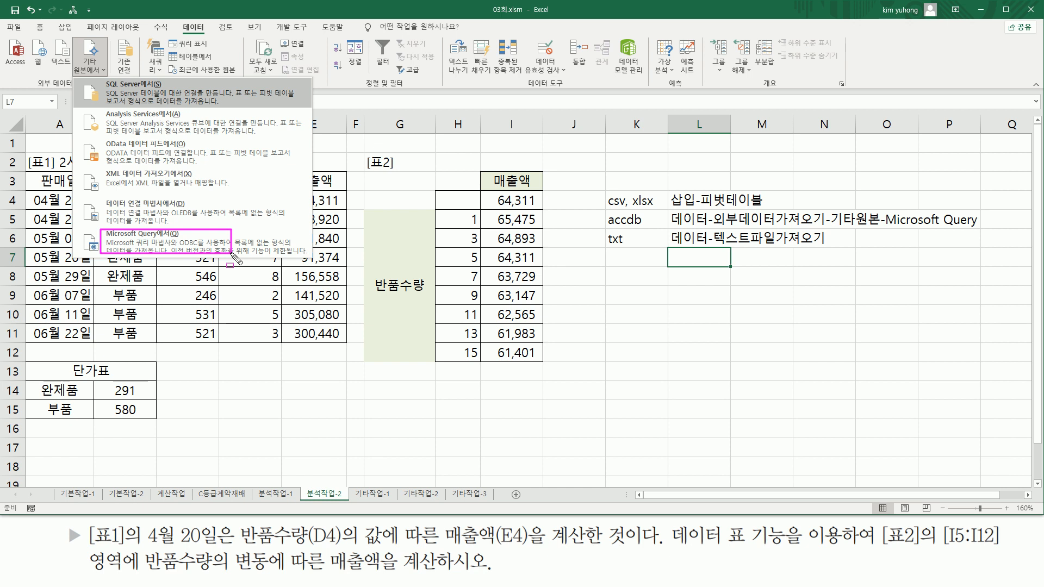
pyautogui.press('Escape')
pyautogui.click(631, 256)
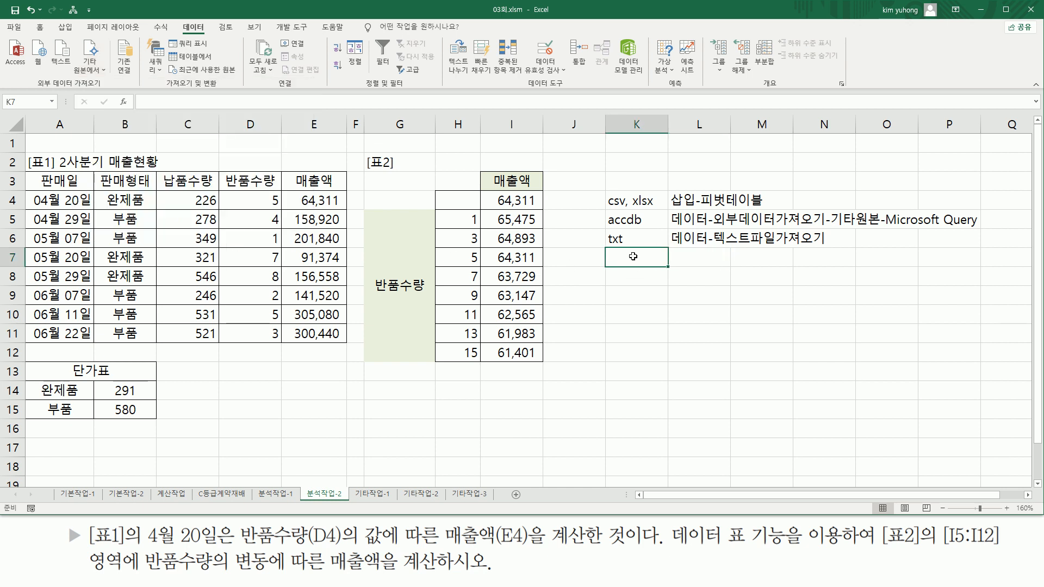
# Step: Locate the text import command among the external data commands used for txt files
pyautogui.moveTo(177, 19); pyautogui.dragTo(211, 35)
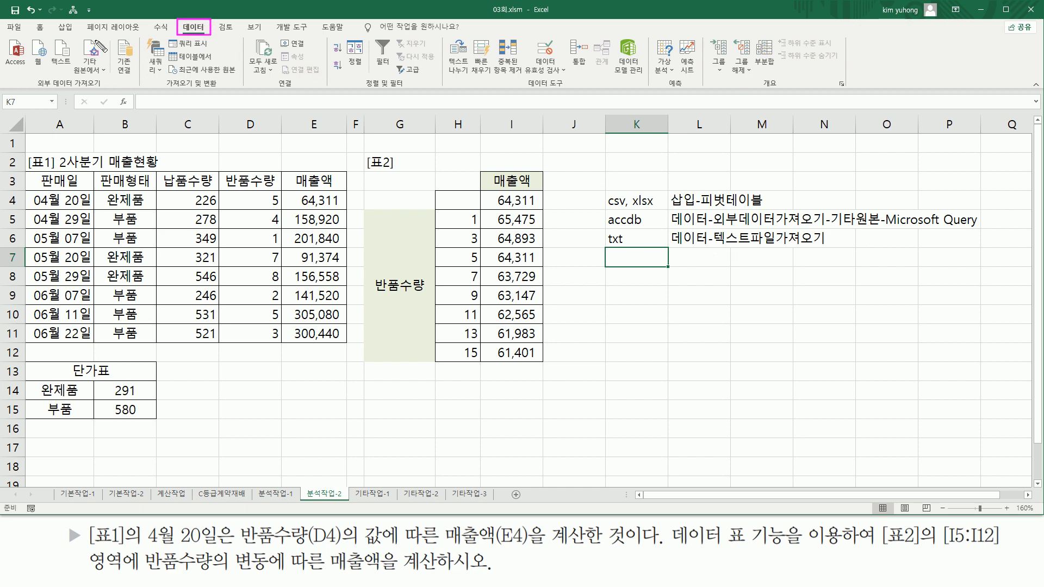
pyautogui.moveTo(52, 37); pyautogui.dragTo(74, 70)
pyautogui.press('Escape')
# Step: View the external data source and connection options in the PivotTable creation dialog for csv and xlsx files, and close it without creating one
pyautogui.hotkey('ctrl', '2')
pyautogui.moveTo(605, 189)
pyautogui.mouseDown()
pyautogui.moveTo(631, 215)
pyautogui.moveTo(663, 212)
pyautogui.mouseUp()
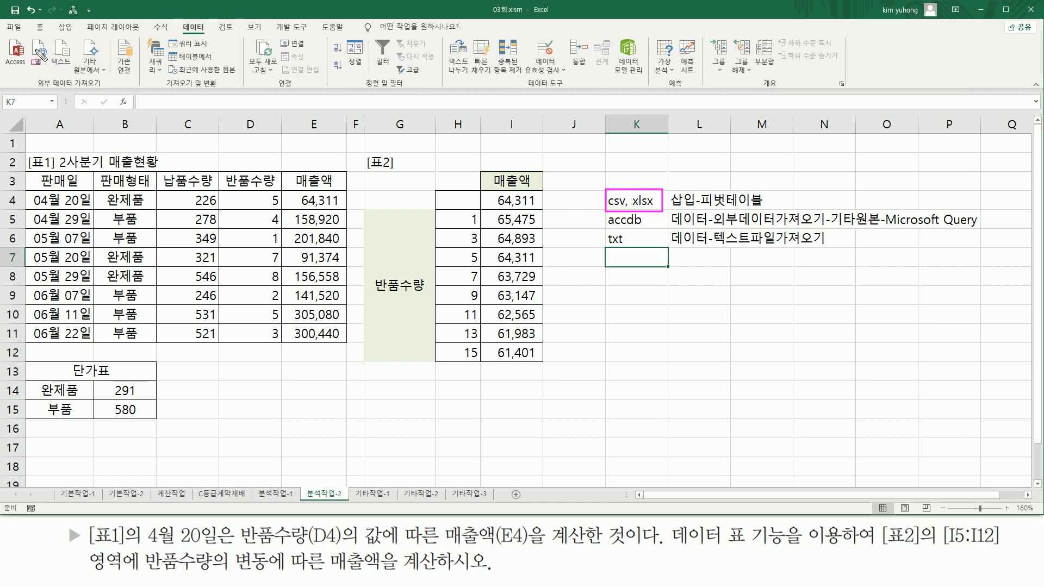
pyautogui.press('Escape')
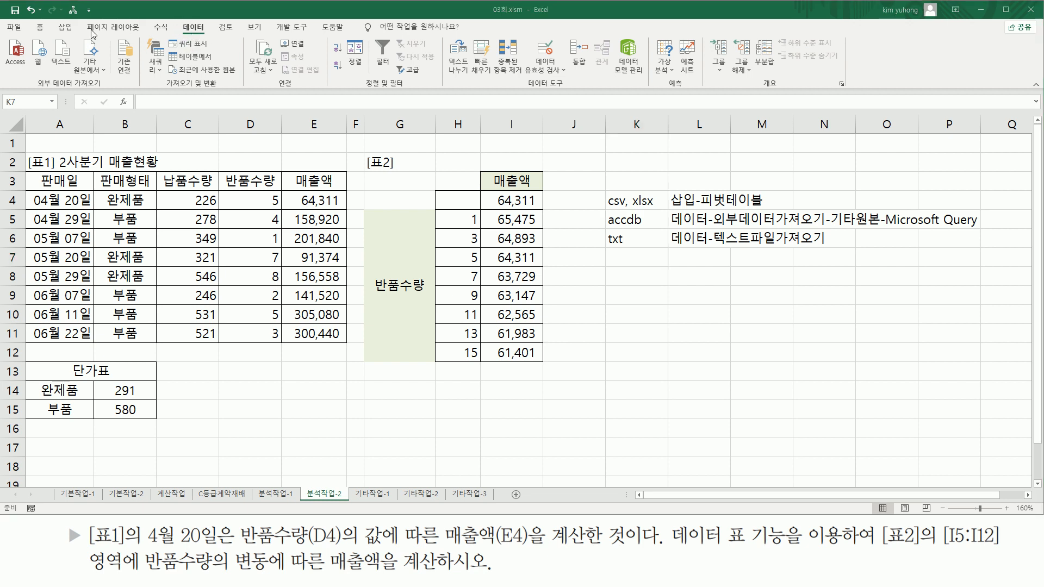
pyautogui.click(70, 30)
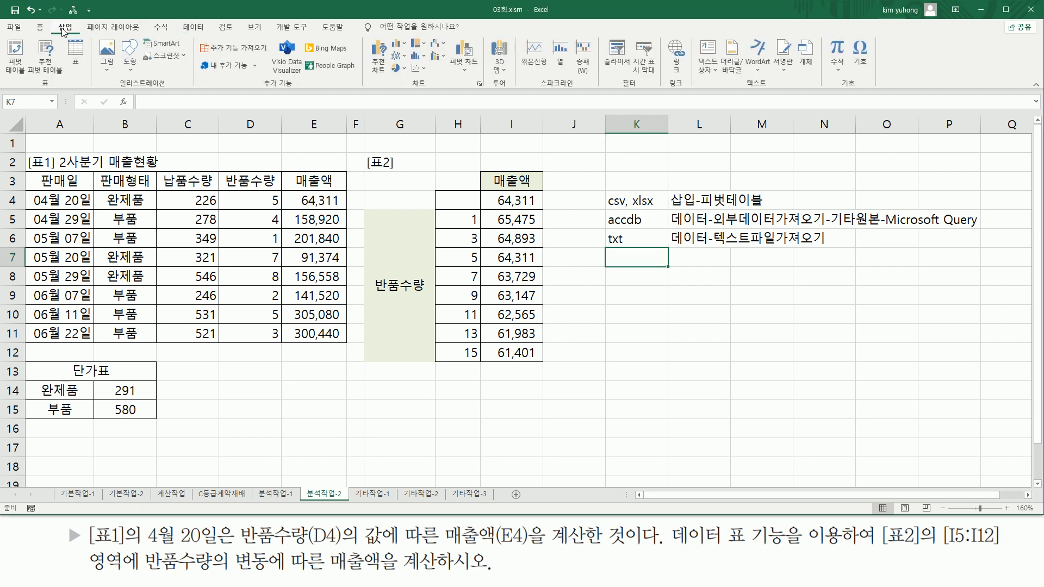
pyautogui.moveTo(51, 18); pyautogui.dragTo(84, 36)
pyautogui.moveTo(7, 35); pyautogui.dragTo(31, 78)
pyautogui.press('Escape')
pyautogui.click(18, 62)
pyautogui.hotkey('ctrl', '2')
pyautogui.moveTo(227, 211); pyautogui.dragTo(301, 241)
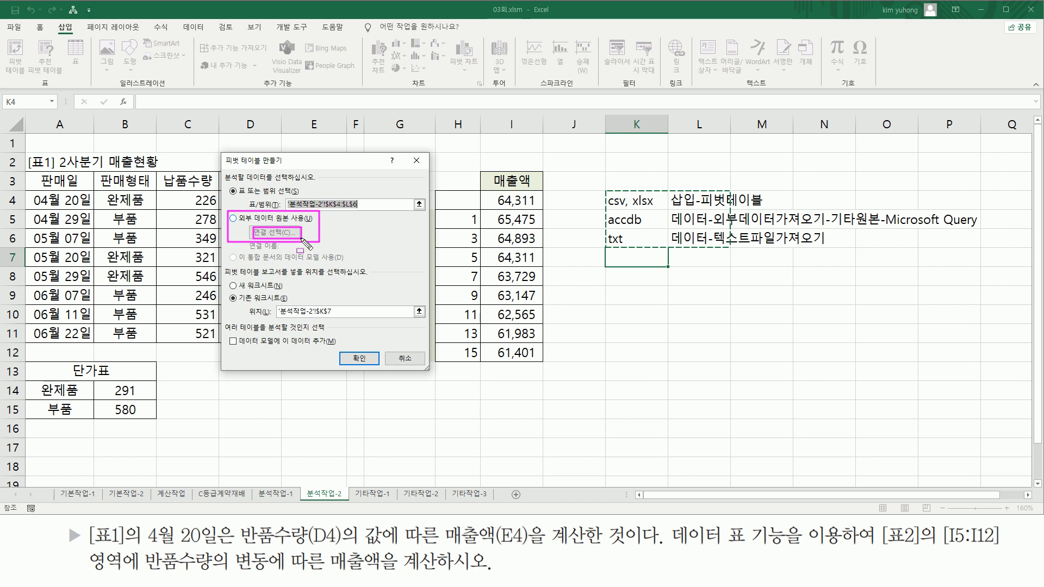
pyautogui.moveTo(608, 207); pyautogui.dragTo(654, 208)
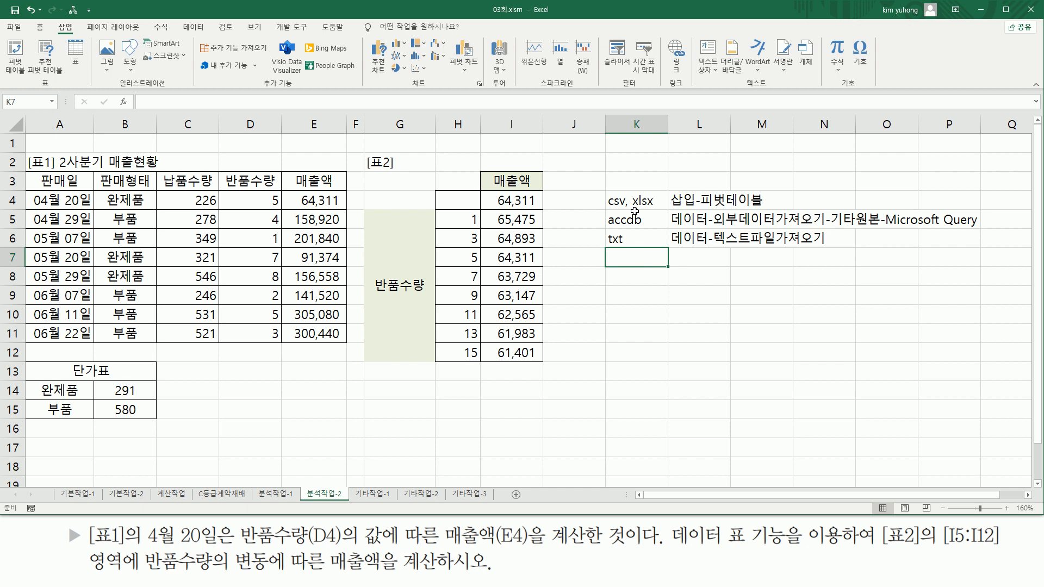
# Step: Review the file type and import method notes in K4:L6
pyautogui.moveTo(593, 186)
pyautogui.mouseDown()
pyautogui.moveTo(779, 248)
pyautogui.moveTo(997, 249)
pyautogui.mouseUp()
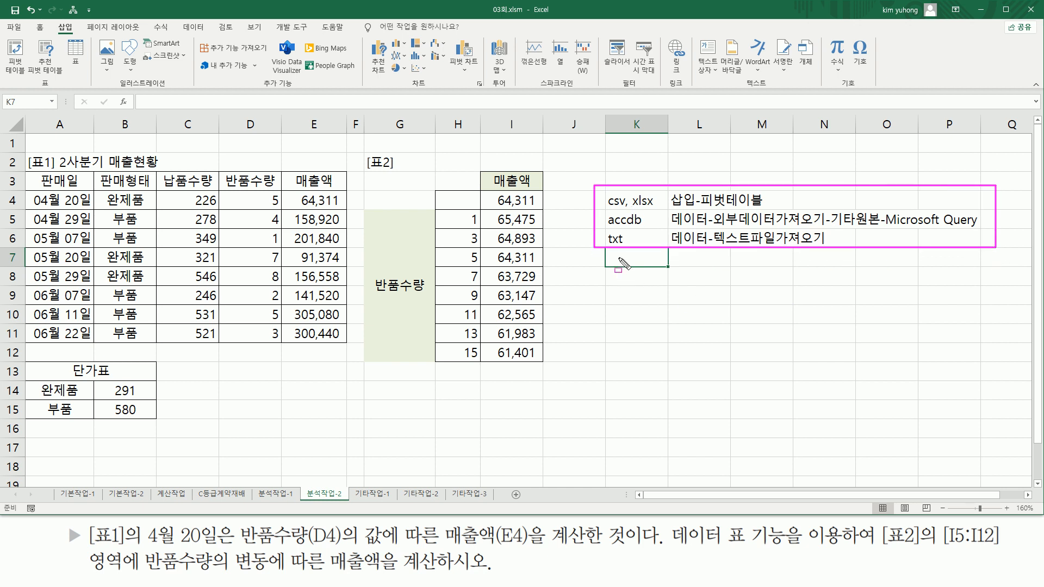
pyautogui.press('Escape')
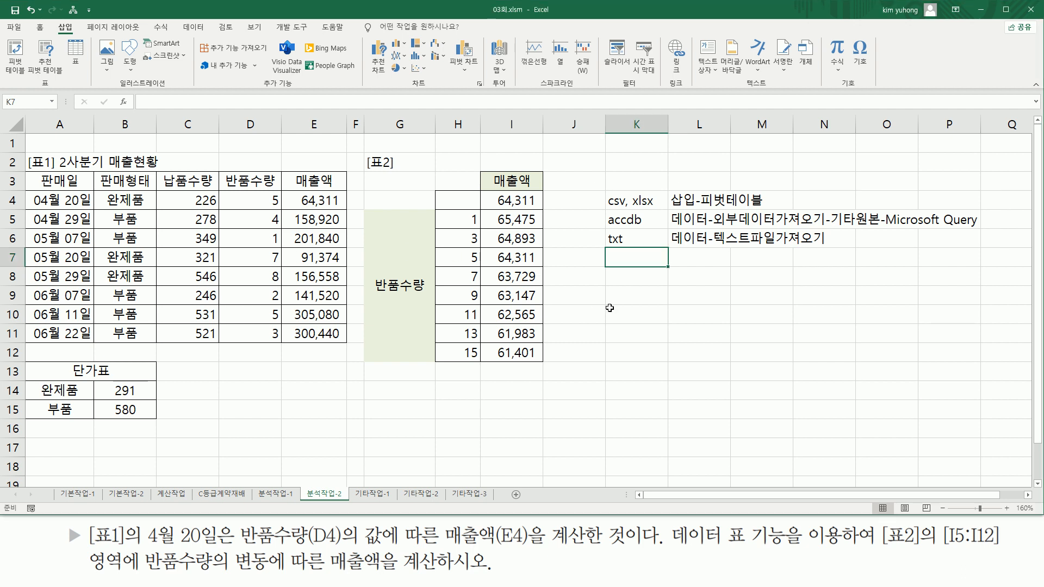
pyautogui.click(536, 400)
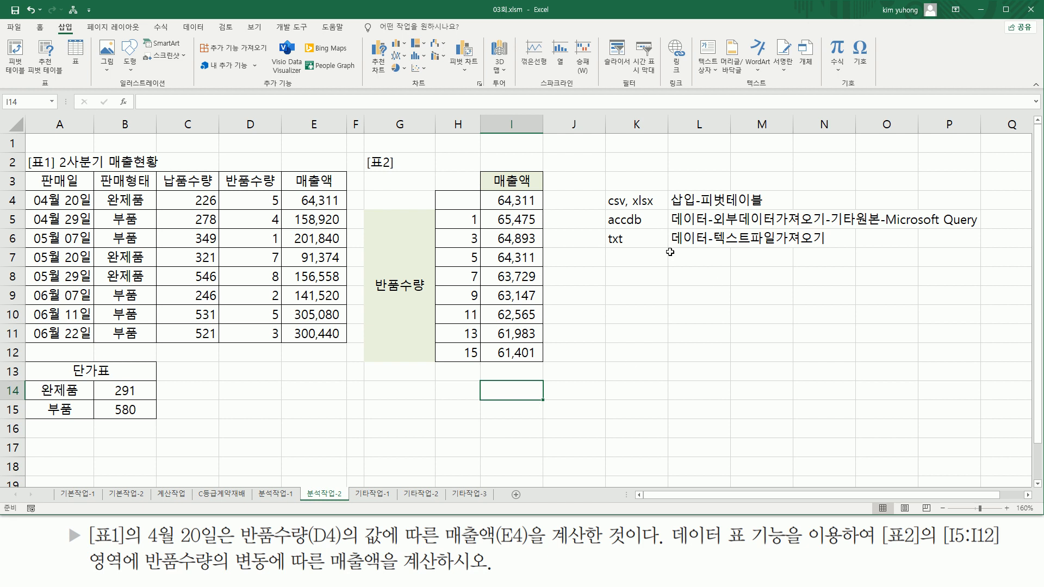
pyautogui.moveTo(598, 181); pyautogui.dragTo(992, 257)
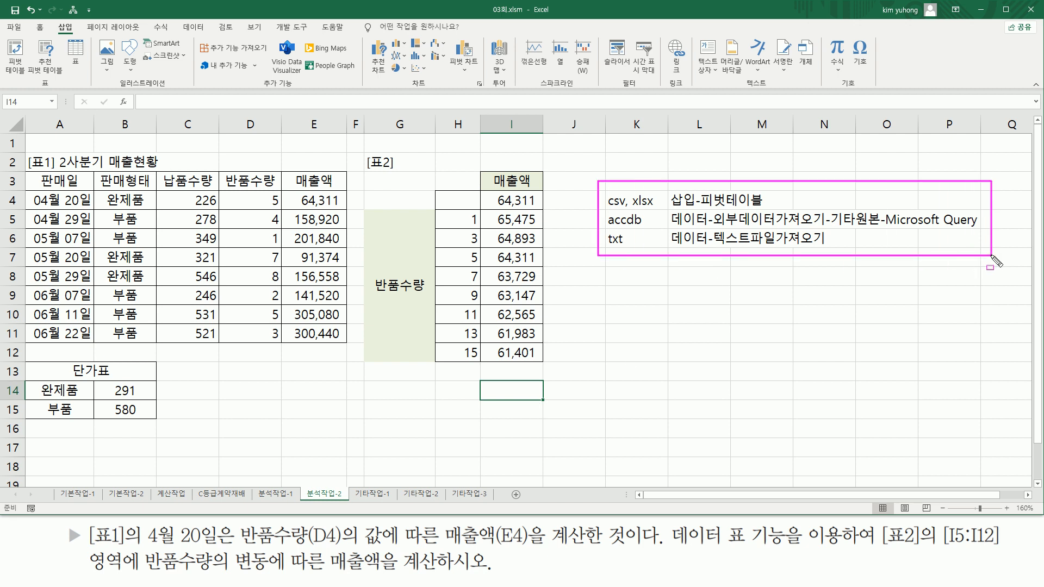
pyautogui.press('Escape')
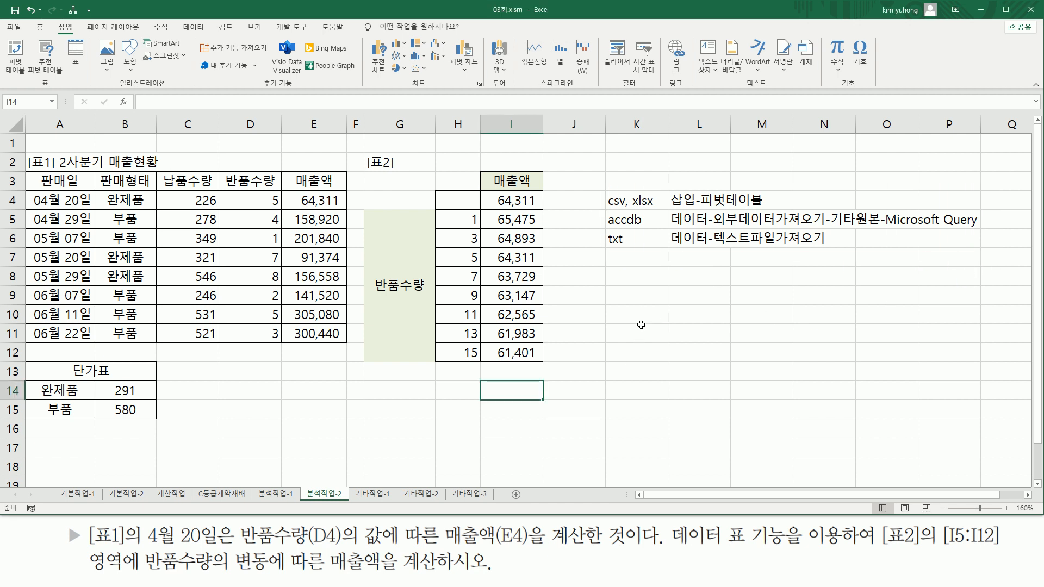